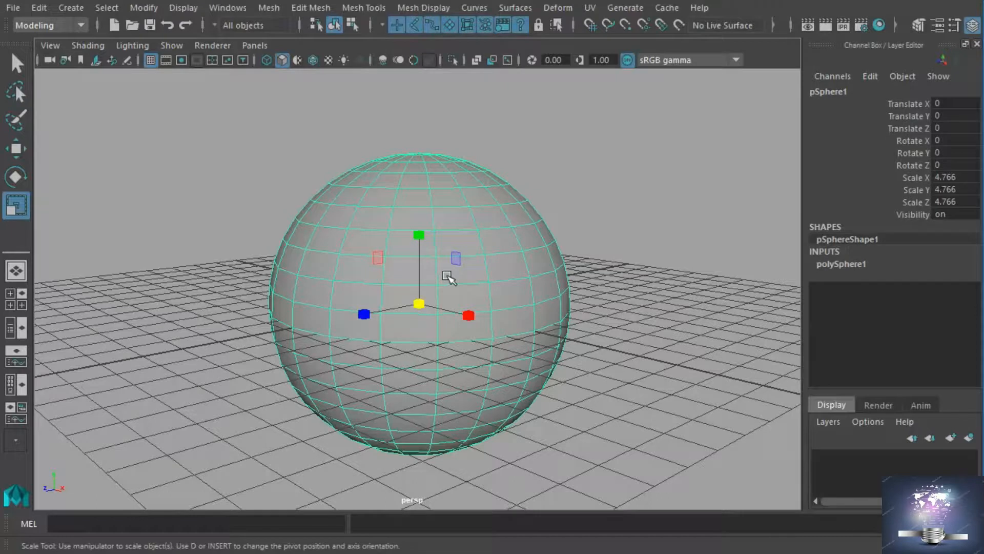
Try the Move, Rotate, Scale and Select tools one after another on the selected sphere.
{"action": "left_click", "coordinate": [17, 155]}
{"action": "left_click", "coordinate": [24, 175]}
{"action": "left_click", "coordinate": [19, 149]}
{"action": "left_click", "coordinate": [16, 177]}
{"action": "left_click", "coordinate": [17, 206]}
{"action": "left_click", "coordinate": [17, 64]}
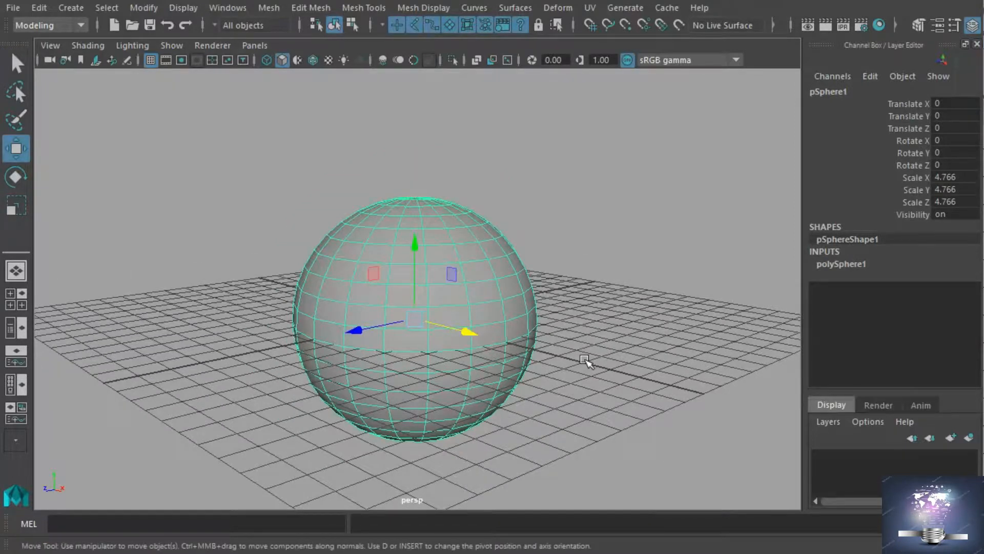
Switch the sphere to edge selection and select a horizontal edge loop on its upper half.
{"action": "right_click_drag", "start_coordinate": [486, 278], "coordinate": [487, 255]}
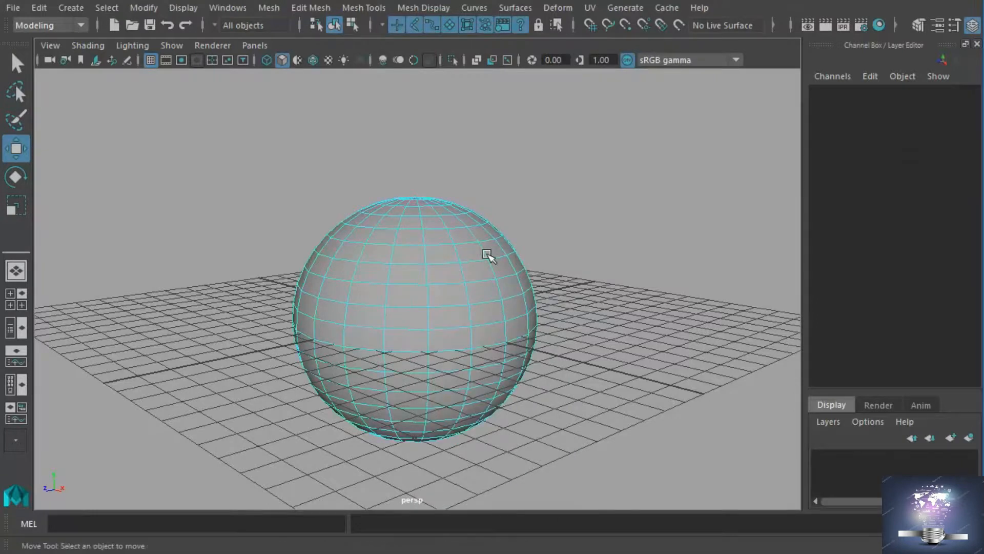
{"action": "left_click", "coordinate": [461, 321]}
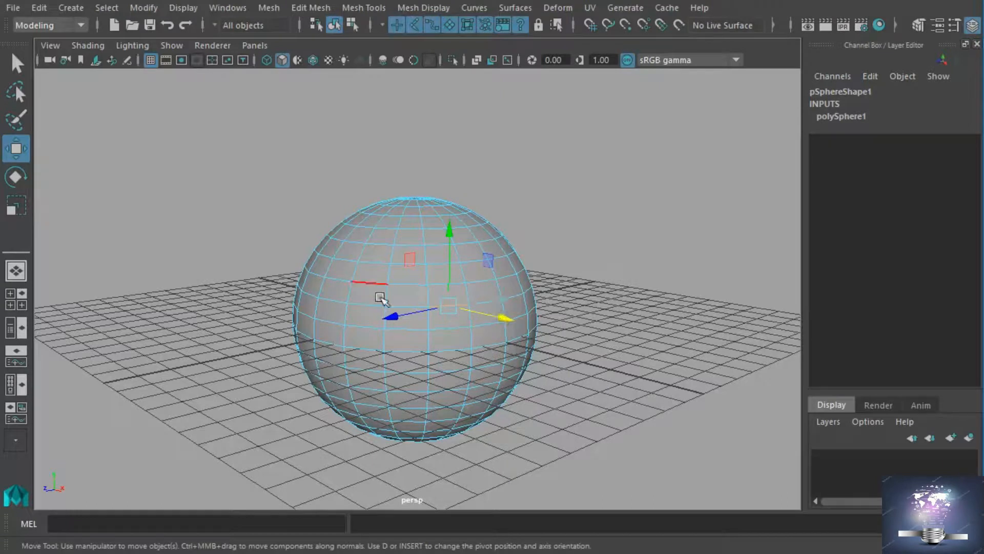
{"action": "left_click", "coordinate": [420, 297]}
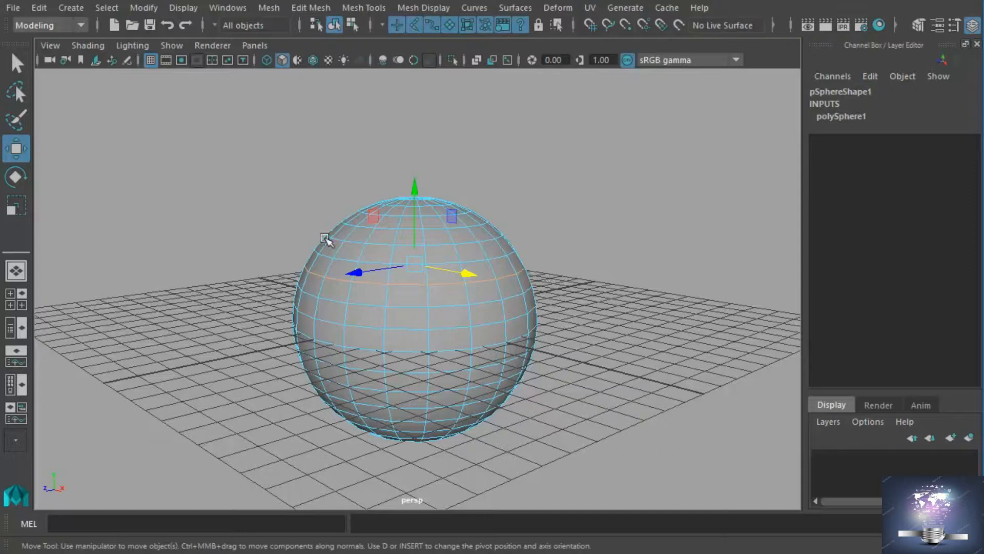
Select a single horizontal edge on the sphere's upper half, expand it to its edge loop and convert it to an edge ring.
{"action": "left_click", "coordinate": [421, 294]}
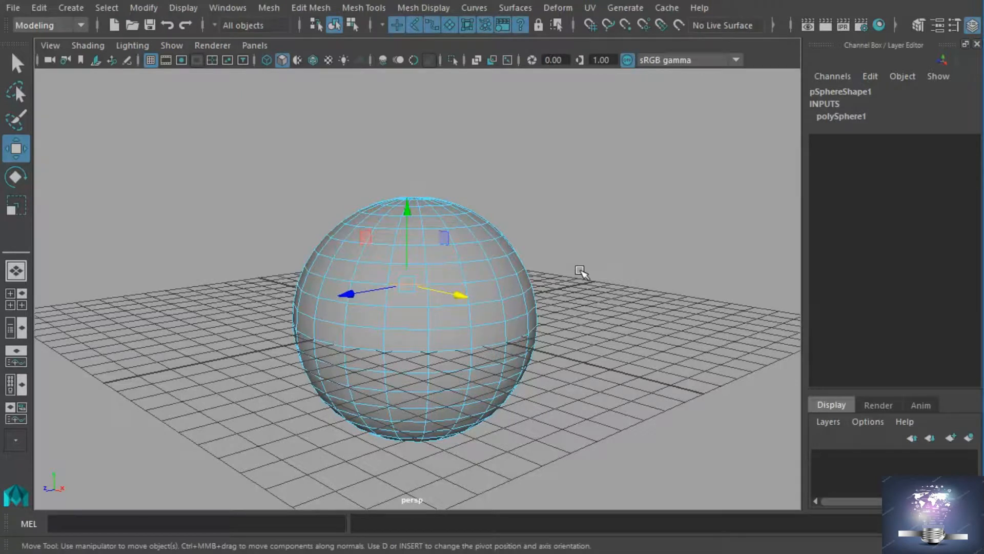
{"action": "key", "text": "Right"}
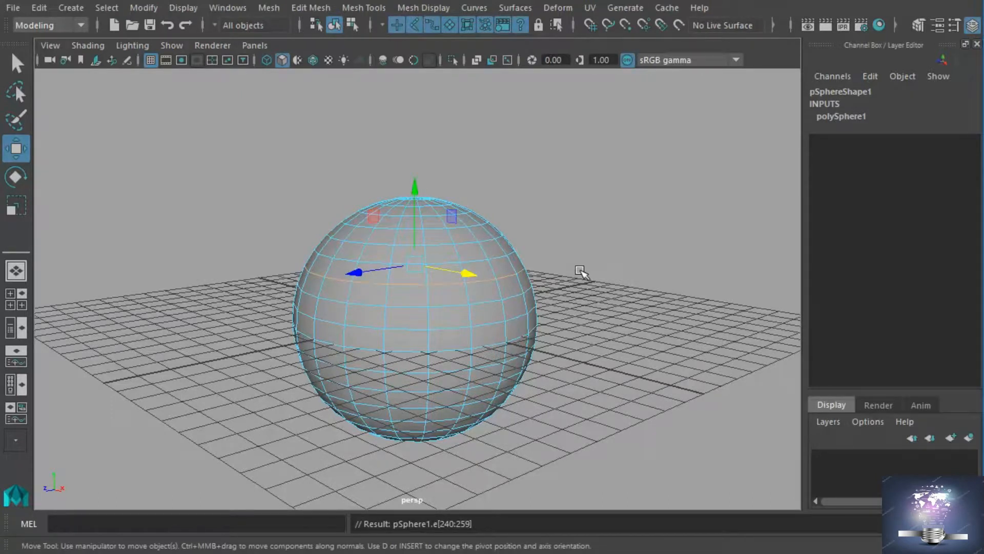
{"action": "key", "text": "Up"}
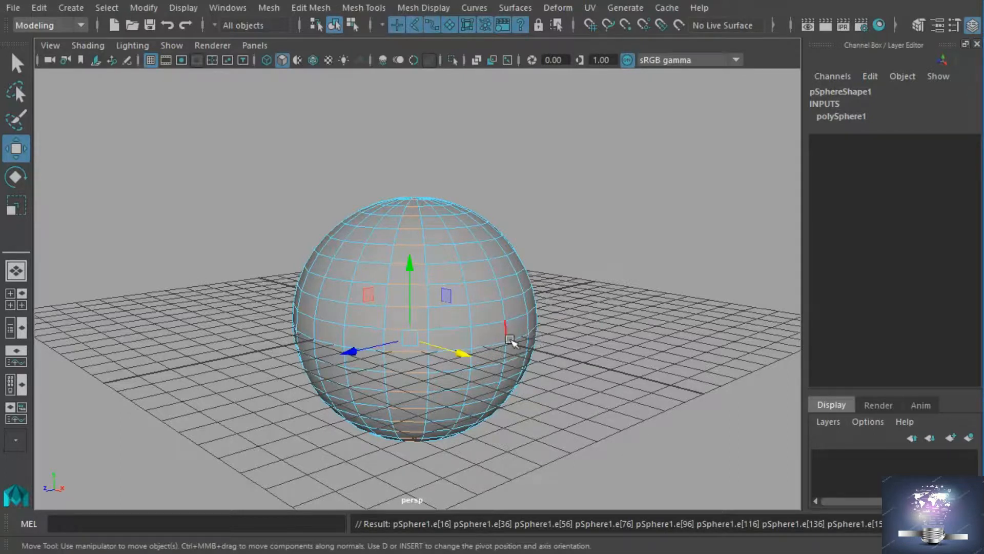
Switch the sphere to face selection and select the horizontal loop of faces just above its equator.
{"action": "right_click", "coordinate": [480, 345]}
{"action": "left_click", "coordinate": [468, 370]}
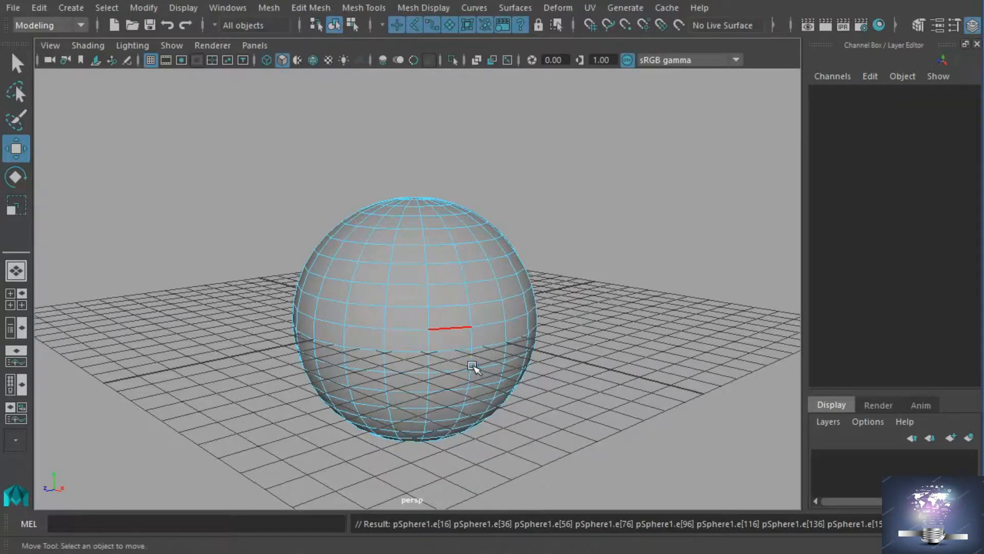
{"action": "left_click", "coordinate": [463, 344]}
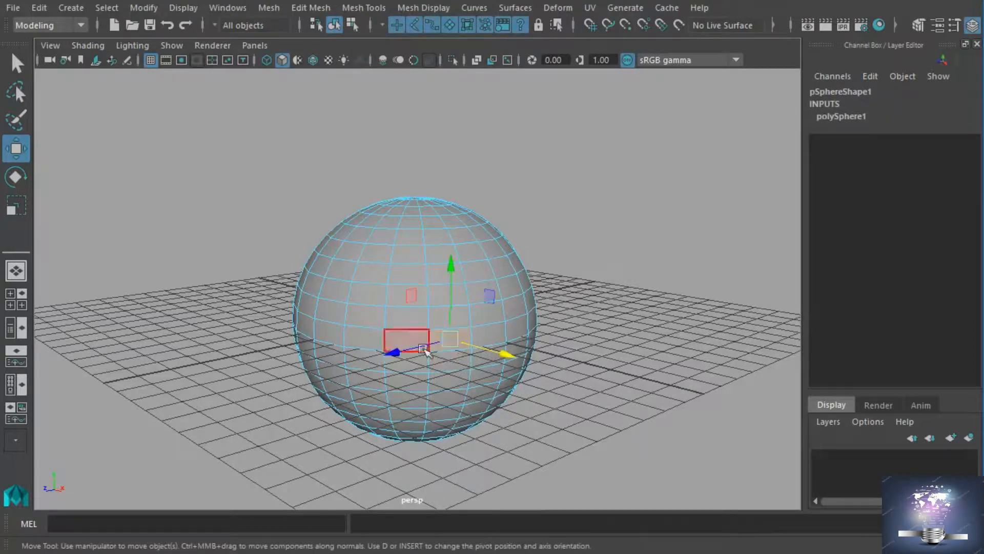
{"action": "double_click", "coordinate": [420, 347]}
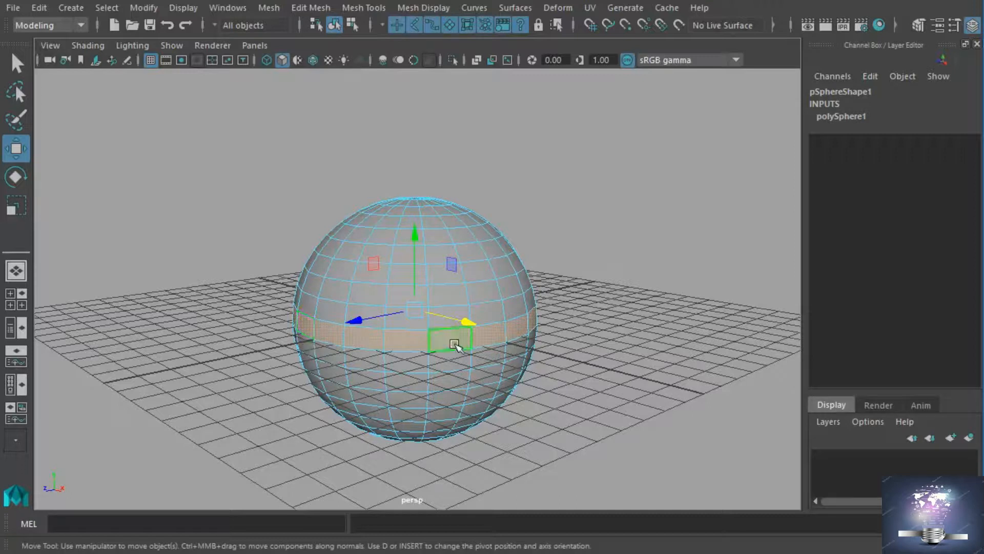
Select one face near the sphere's equator and grow the selection repeatedly until it covers most of the visible surface.
{"action": "left_click", "coordinate": [405, 343]}
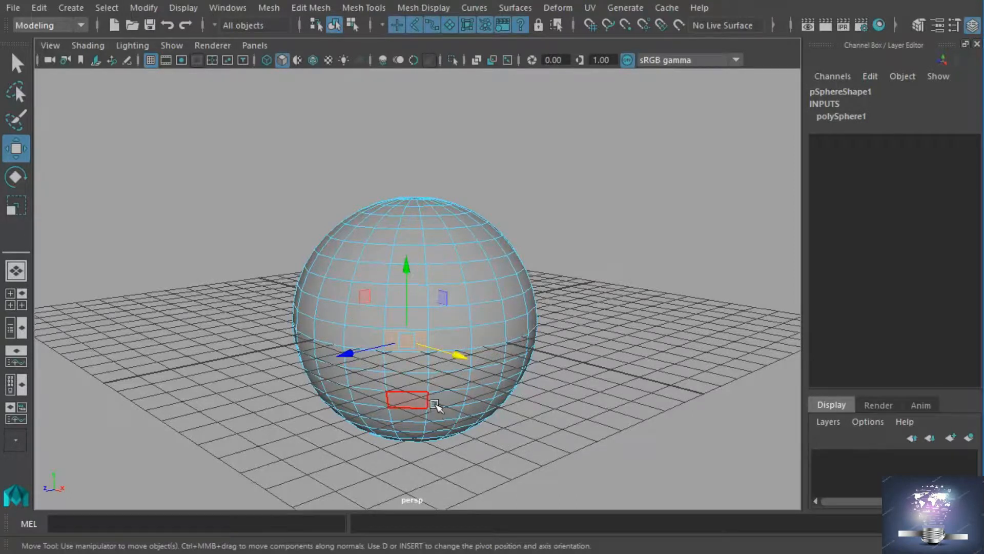
{"action": "right_click", "coordinate": [429, 349], "text": "shift"}
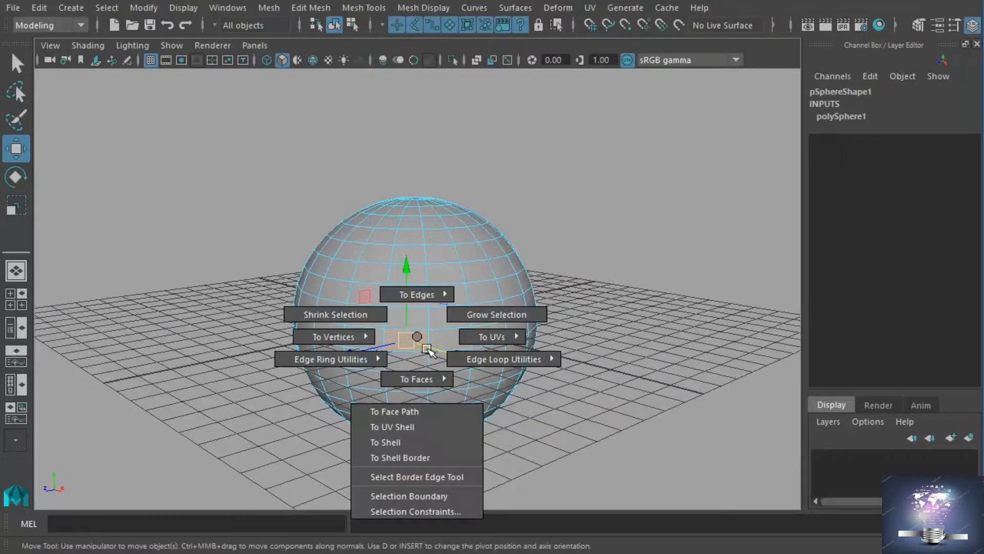
{"action": "left_click", "coordinate": [460, 330]}
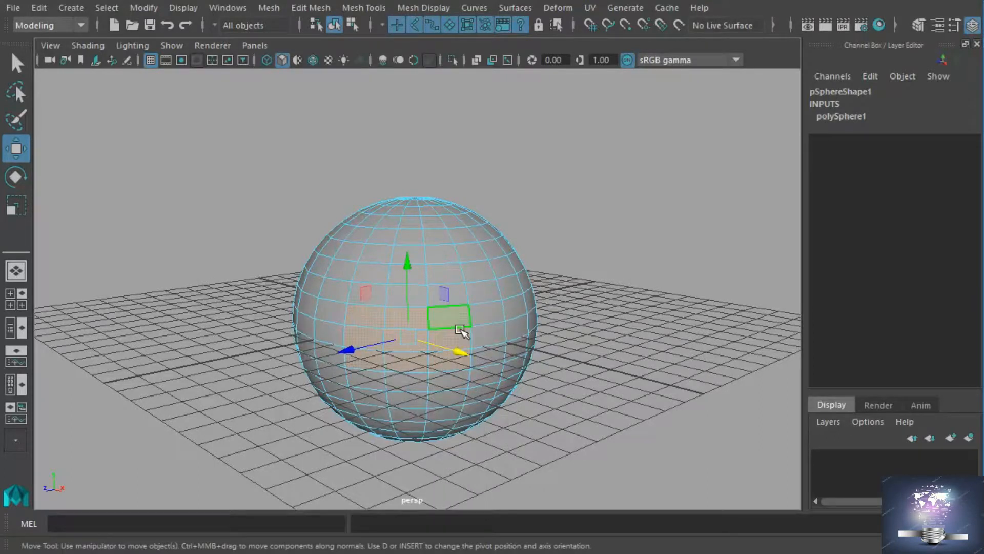
{"action": "right_click", "coordinate": [417, 340], "text": "shift"}
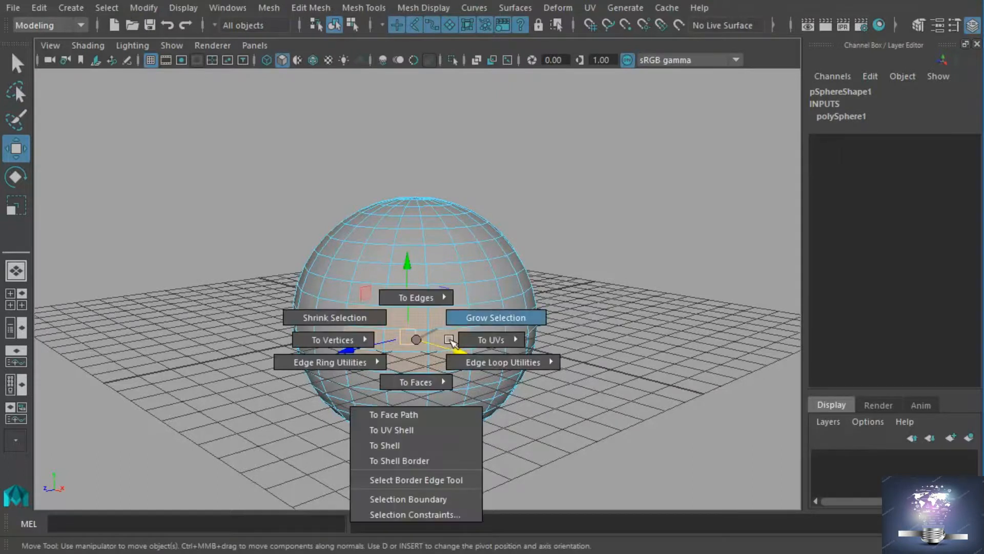
{"action": "left_click", "coordinate": [451, 340]}
{"action": "right_click", "coordinate": [417, 343], "text": "shift"}
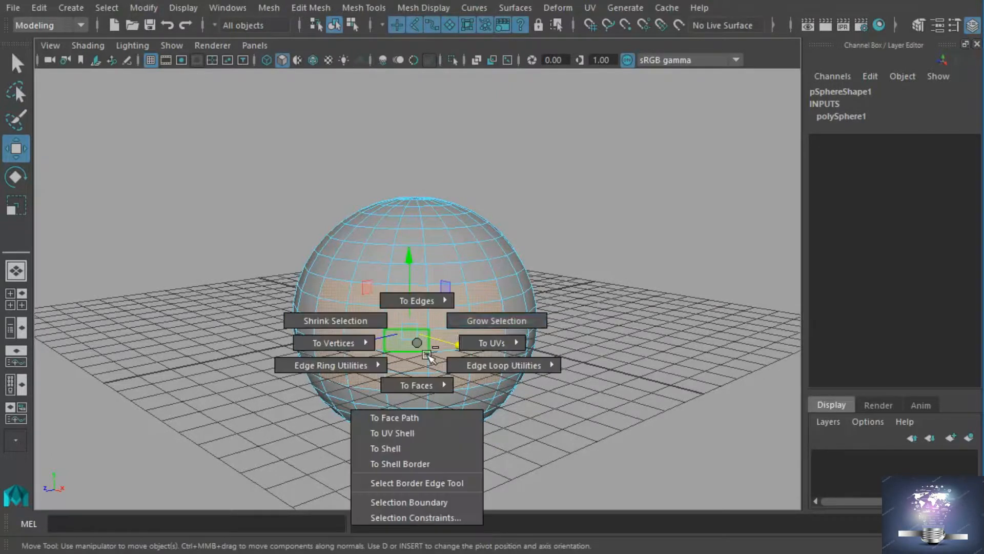
{"action": "left_click", "coordinate": [461, 339]}
{"action": "right_click", "coordinate": [410, 339], "text": "shift"}
{"action": "left_click", "coordinate": [461, 328]}
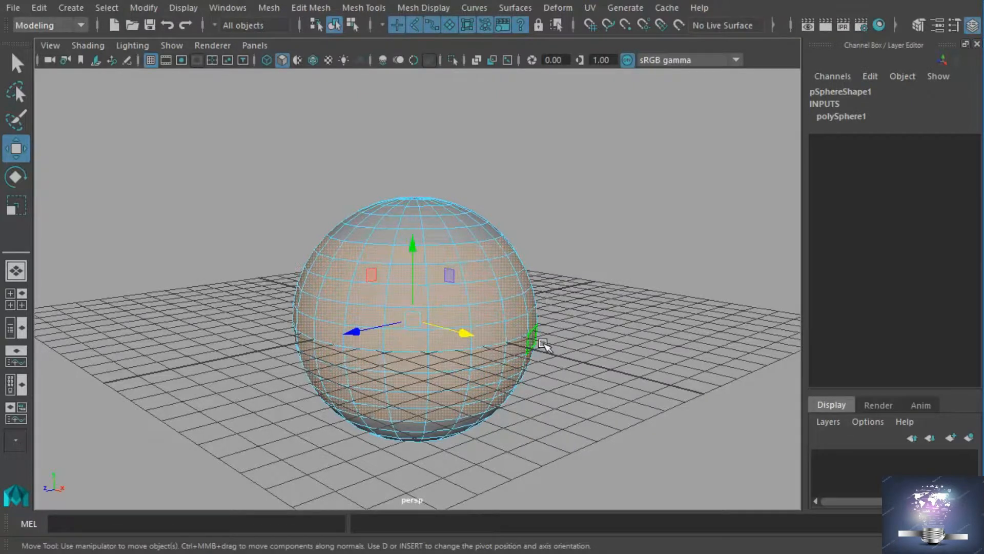
Clear the grown selection and select a single face on the front of the sphere.
{"action": "right_click_drag", "start_coordinate": [423, 321], "coordinate": [375, 328], "text": "ctrl"}
{"action": "right_click", "coordinate": [414, 325], "text": "ctrl"}
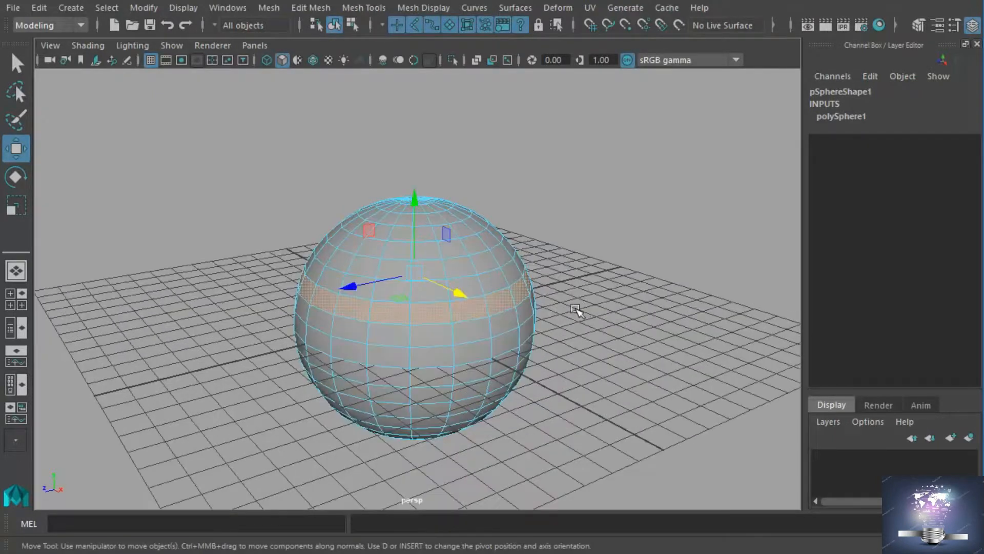
{"action": "left_click", "coordinate": [577, 309]}
{"action": "left_click", "coordinate": [408, 329]}
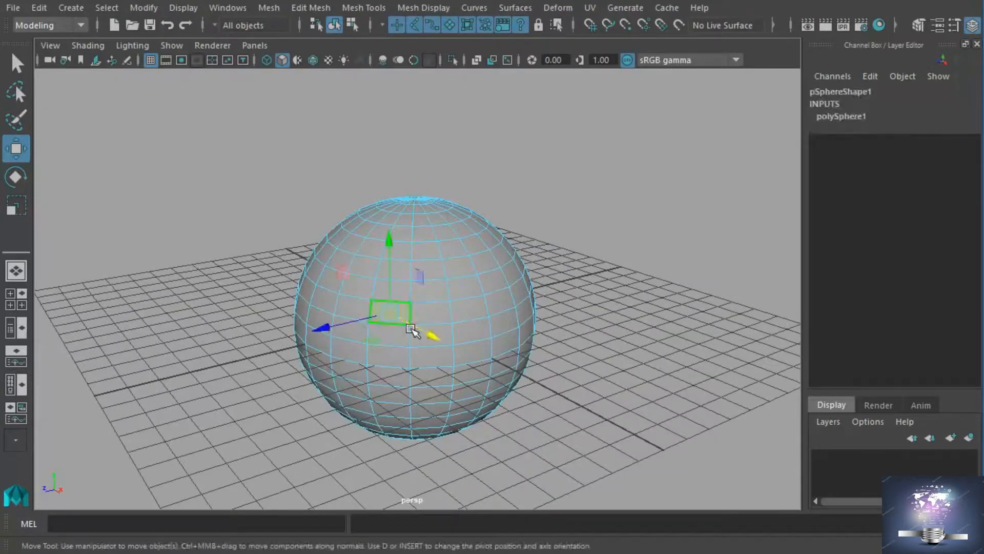
Pick individual faces on the sphere in component mode, and return to object mode with the whole sphere selected.
{"action": "double_click", "coordinate": [440, 335], "text": "shift"}
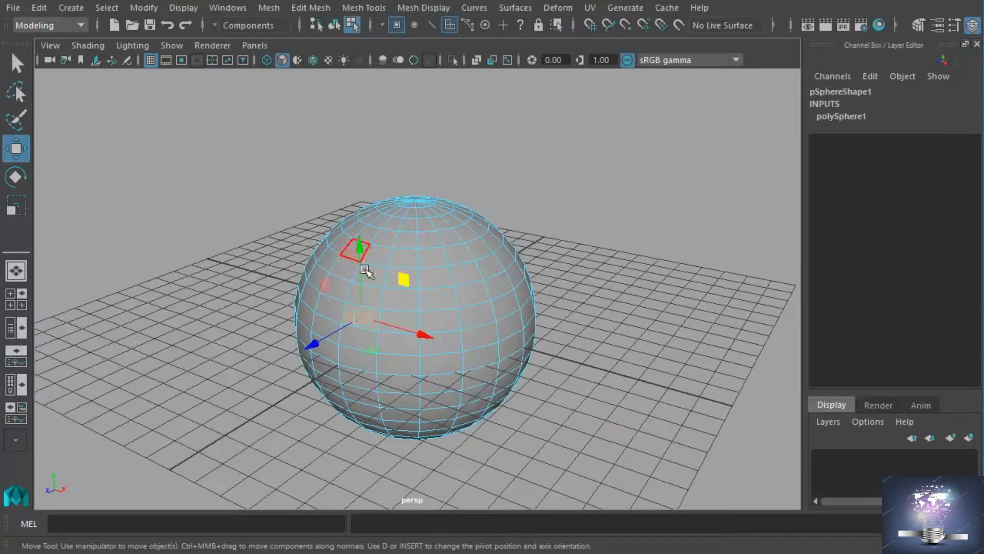
{"action": "left_click", "coordinate": [385, 329]}
{"action": "left_click", "coordinate": [339, 289]}
{"action": "left_click", "coordinate": [378, 254]}
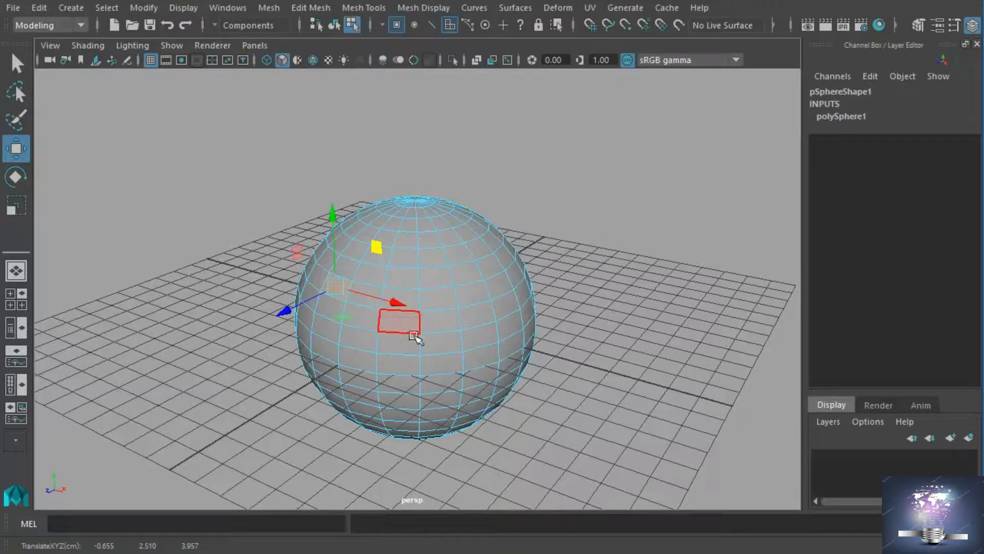
{"action": "left_click", "coordinate": [342, 29]}
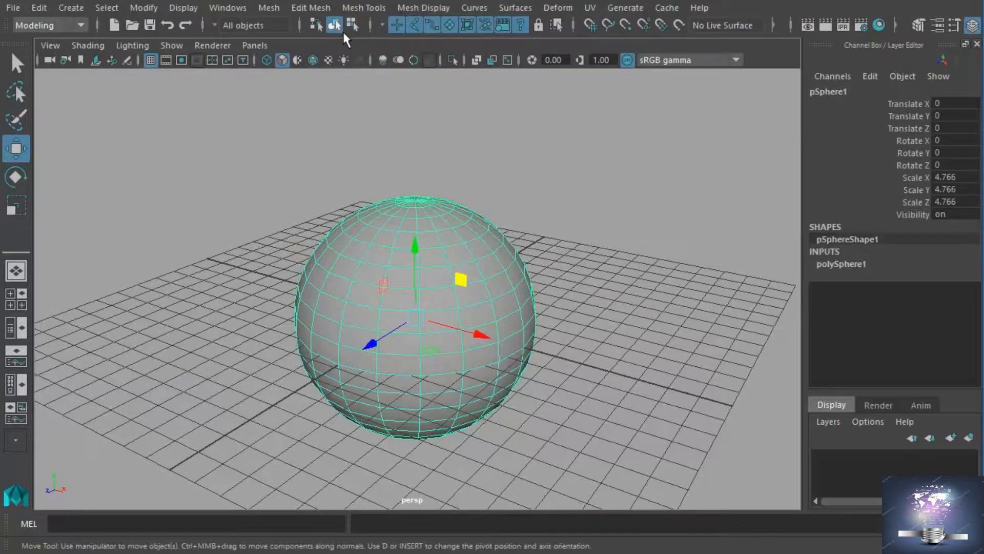
Try moving the whole sphere freely to about -3.584, 0.704, 2.048, and undo the move.
{"action": "left_click_drag", "start_coordinate": [426, 330], "coordinate": [322, 311]}
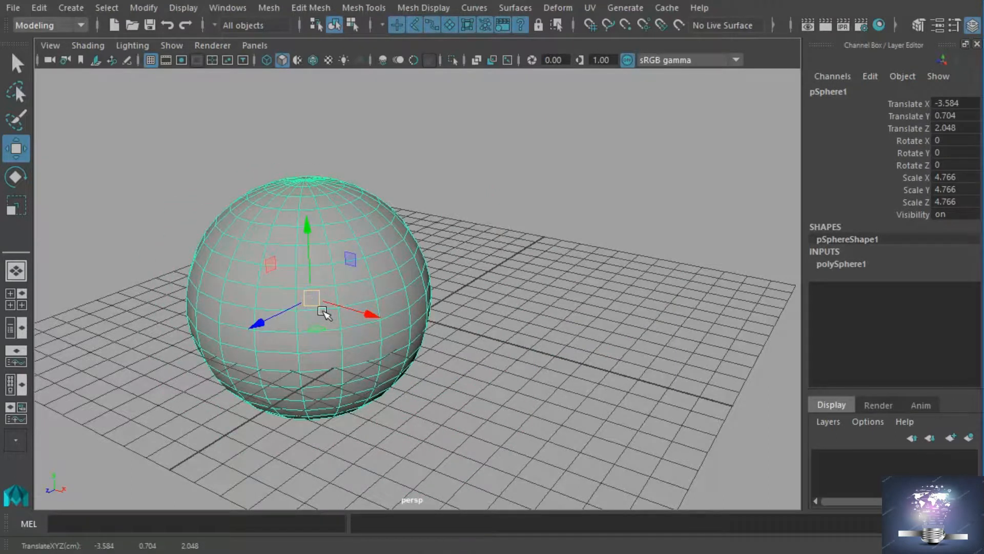
{"action": "key", "text": "ctrl+z"}
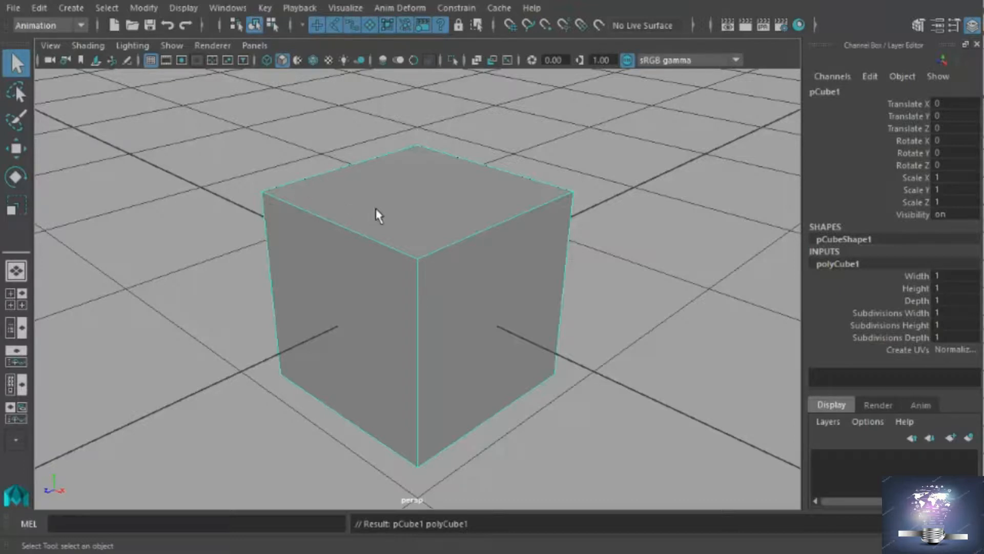
Switch the cube to face selection and select its top face, dismissing the face-editing commands without applying one.
{"action": "right_click", "coordinate": [457, 215]}
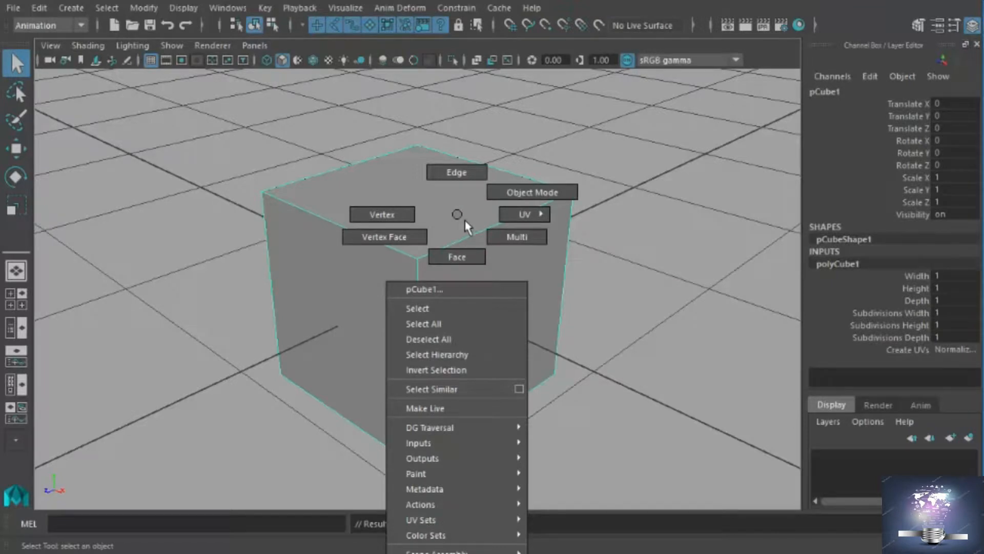
{"action": "left_click", "coordinate": [474, 260]}
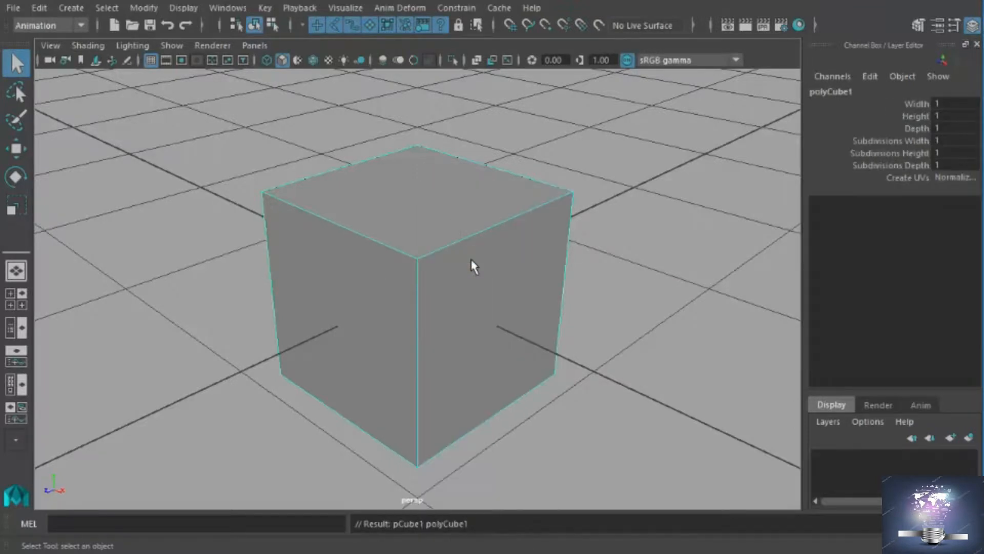
{"action": "left_click", "coordinate": [434, 234]}
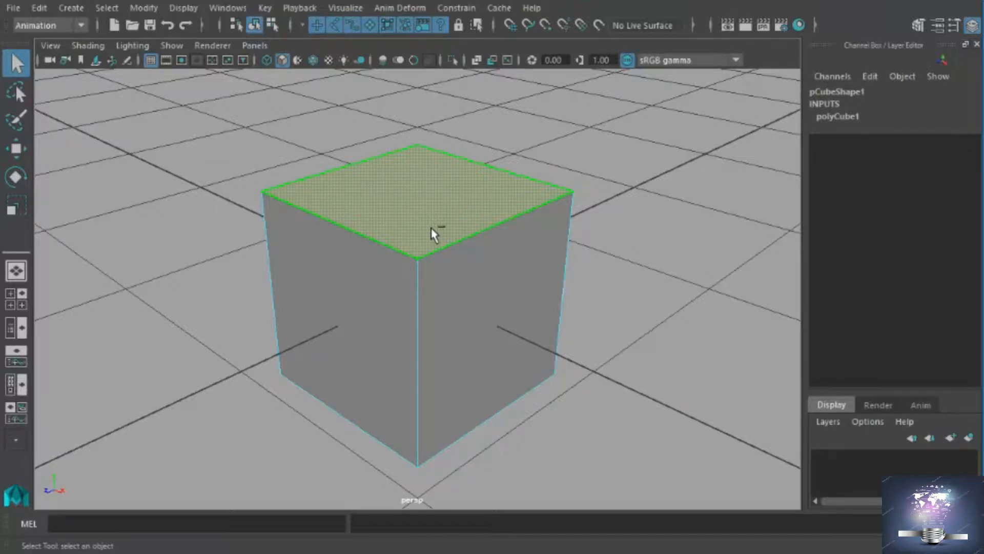
{"action": "right_click", "coordinate": [432, 232], "text": "shift"}
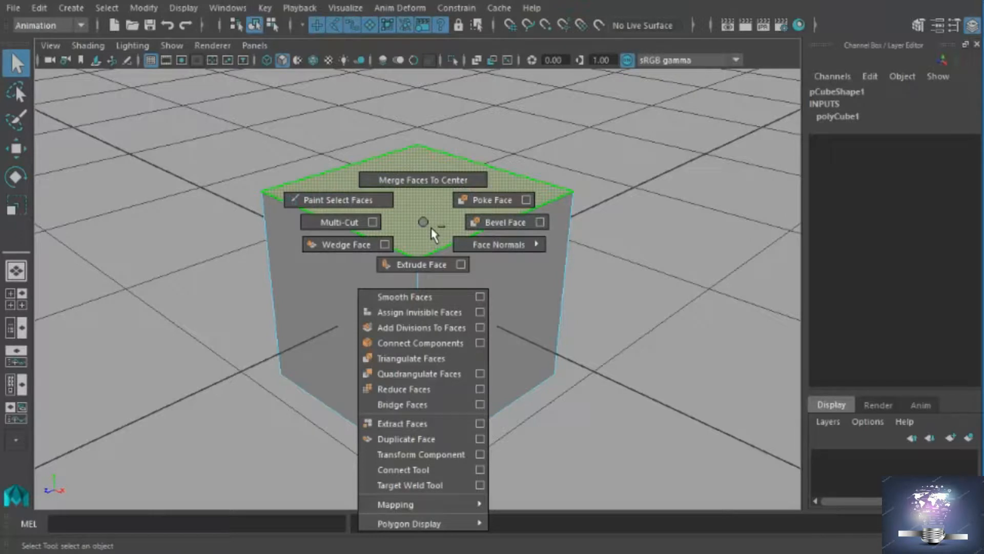
{"action": "right_click_drag", "start_coordinate": [439, 268], "coordinate": [429, 232], "text": "shift"}
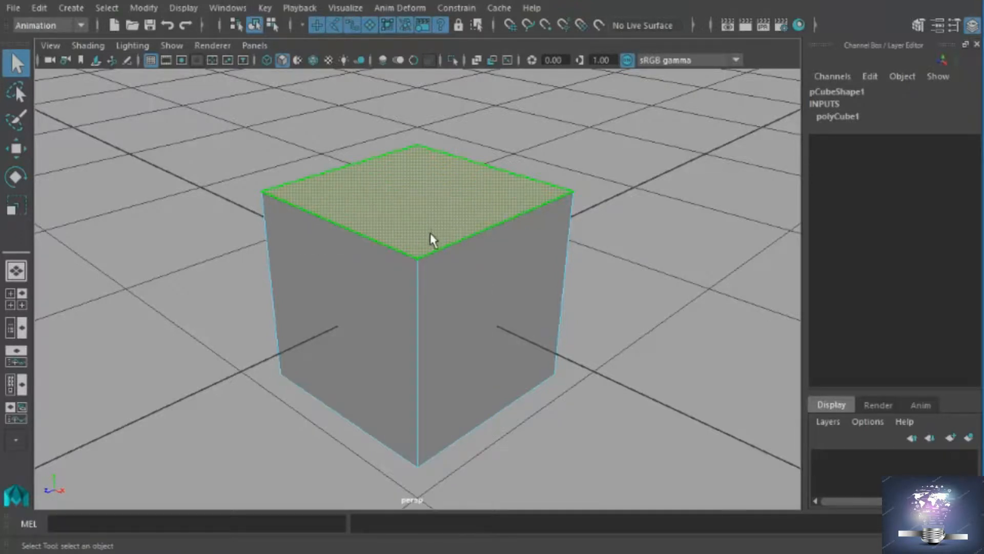
Activate the Modeling menu set and extrude the cube's top face upward to a Local Translate Z of about 0.196.
{"action": "left_click", "coordinate": [66, 26]}
{"action": "left_click", "coordinate": [51, 42]}
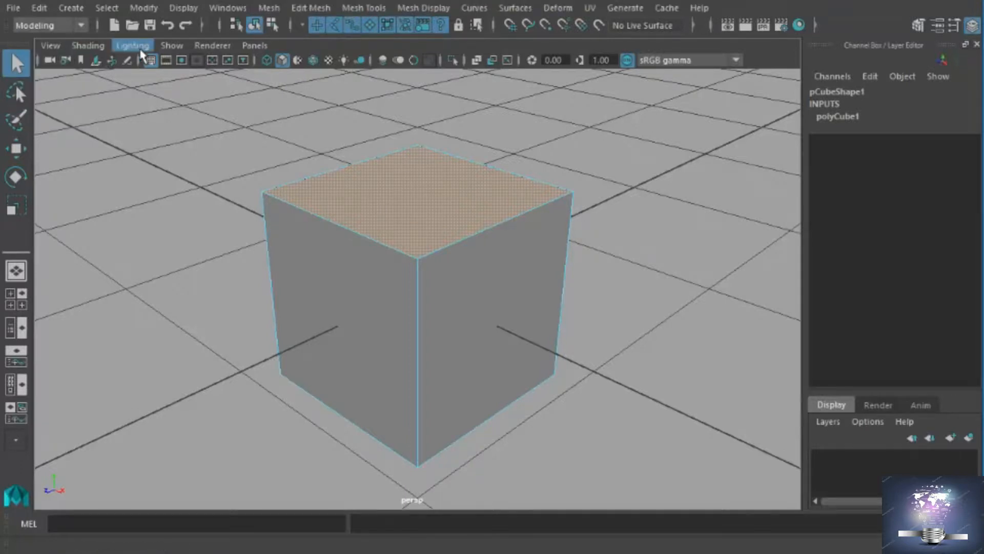
{"action": "left_click", "coordinate": [310, 12]}
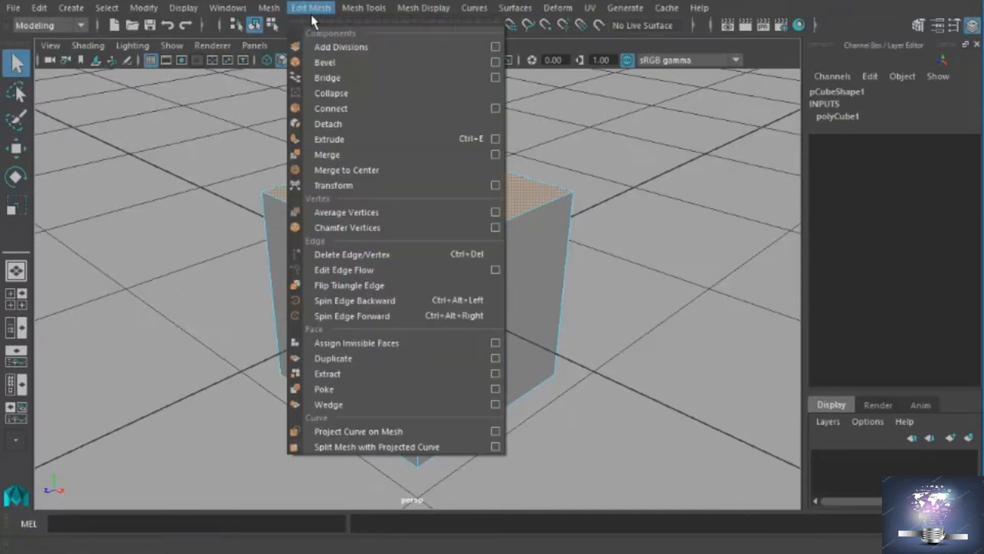
{"action": "left_click", "coordinate": [355, 140]}
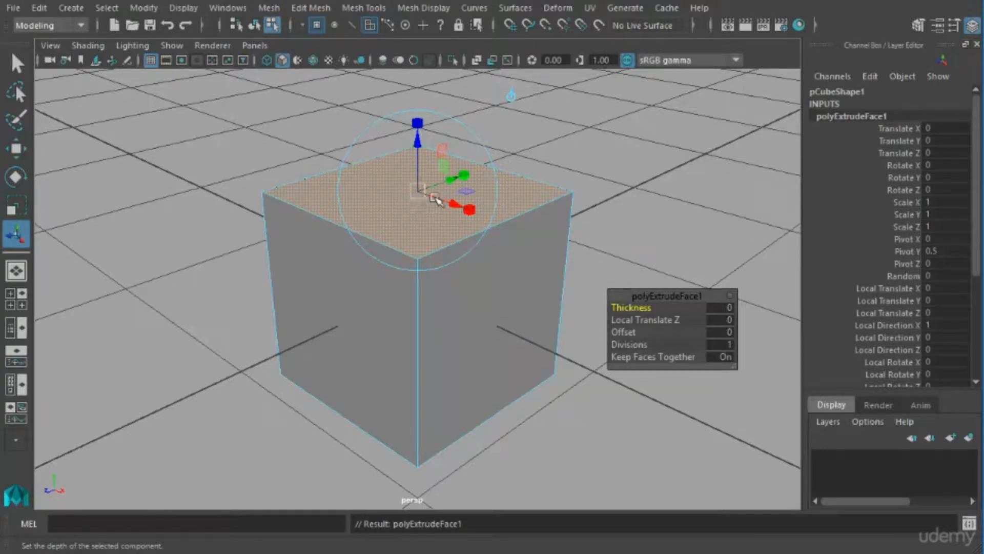
{"action": "left_click_drag", "start_coordinate": [432, 160], "coordinate": [440, 114]}
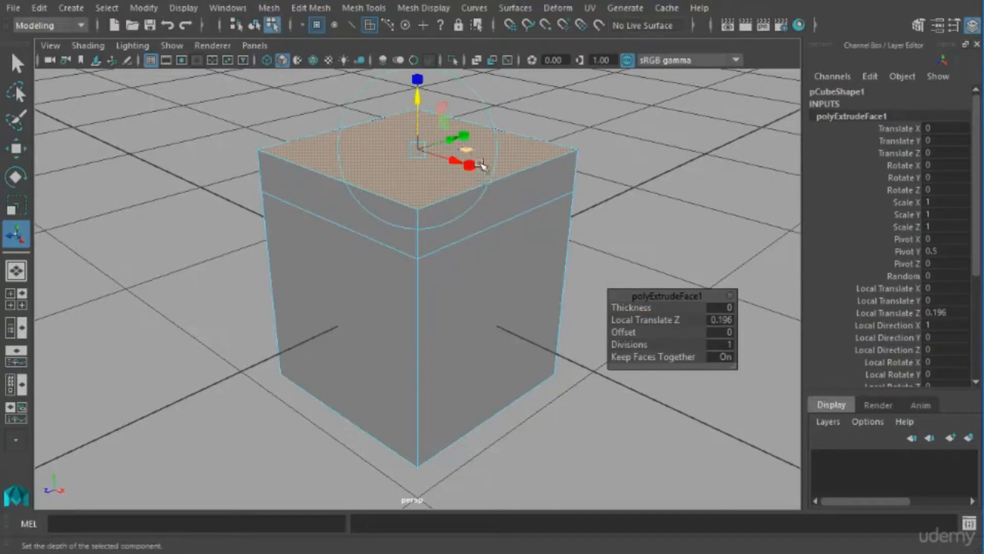
Scale the extruded top face uniformly inward to taper the upper part of the cube.
{"action": "left_click", "coordinate": [500, 126]}
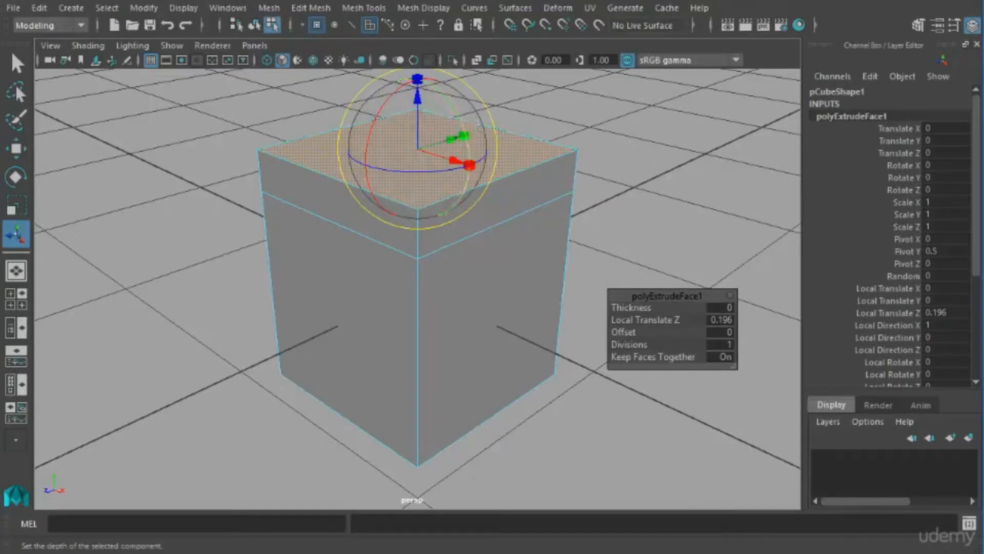
{"action": "mouse_move", "coordinate": [451, 103]}
{"action": "left_mouse_down"}
{"action": "mouse_move", "coordinate": [475, 129]}
{"action": "mouse_move", "coordinate": [436, 91]}
{"action": "left_mouse_up"}
{"action": "key", "text": "ctrl+z"}
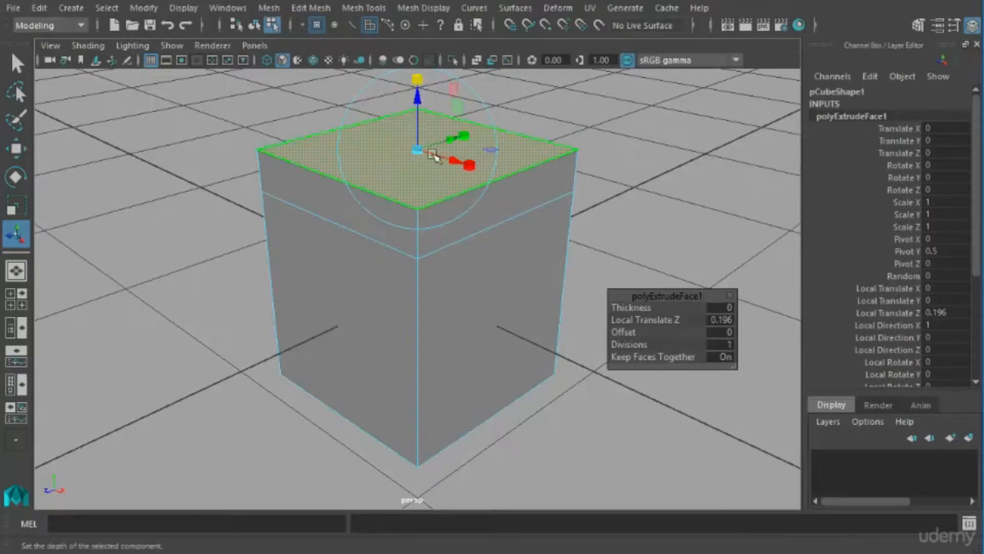
{"action": "left_click_drag", "start_coordinate": [429, 161], "coordinate": [413, 173]}
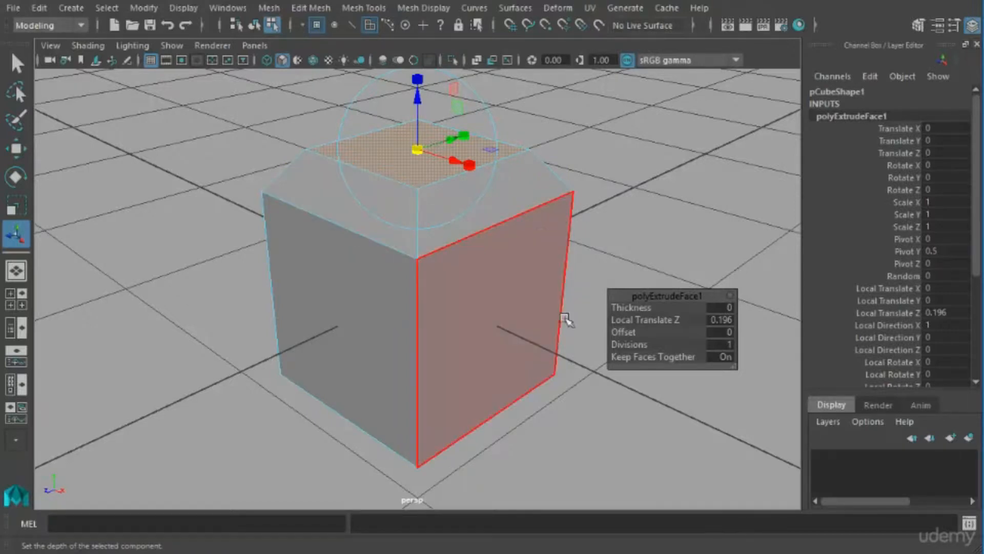
Extrude the cube's large right-hand side face outward to a Local Translate Z of 0.21, and scale it uniformly inward.
{"action": "left_click", "coordinate": [493, 323]}
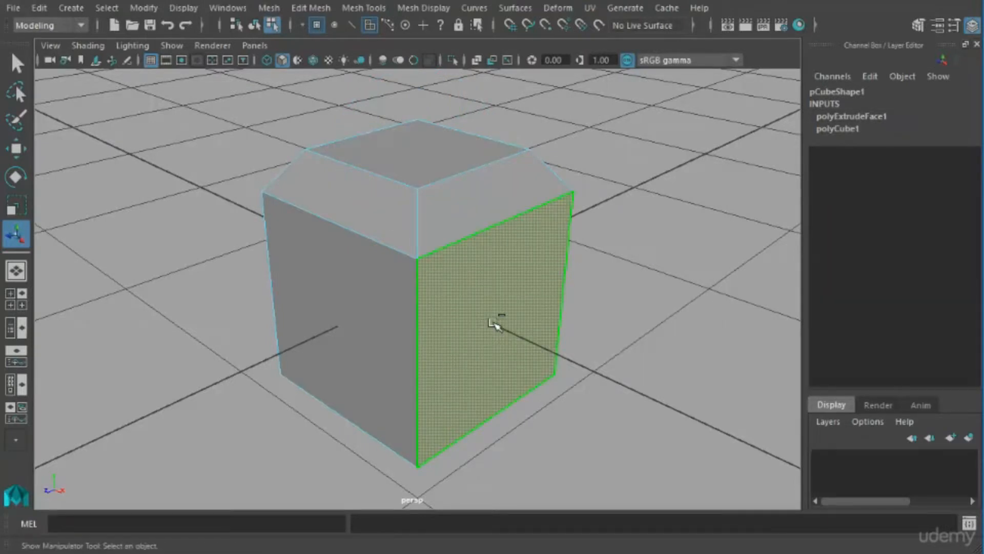
{"action": "right_click", "coordinate": [493, 323], "text": "shift"}
{"action": "right_click_drag", "start_coordinate": [490, 320], "coordinate": [491, 365], "text": "shift"}
{"action": "left_click_drag", "start_coordinate": [538, 347], "coordinate": [572, 394]}
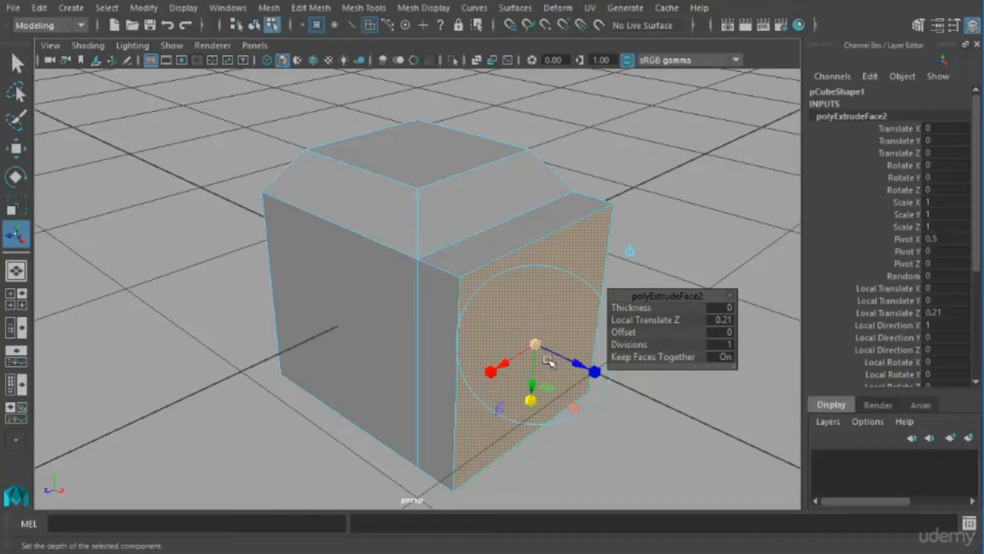
{"action": "left_click_drag", "start_coordinate": [537, 346], "coordinate": [532, 390]}
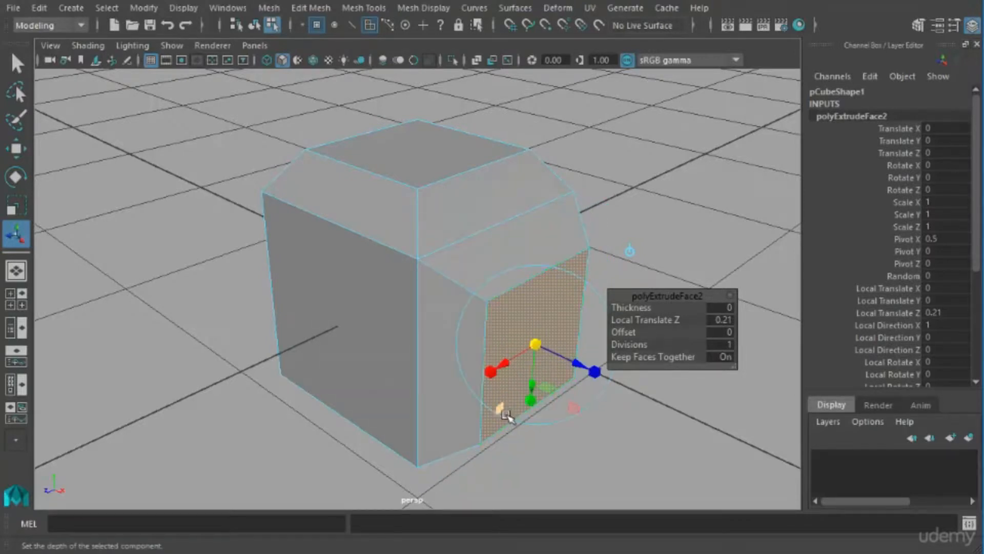
Extrude the cube's large left-hand side face without any offset, reselect it, and move it outward along Z with the Move tool.
{"action": "left_click", "coordinate": [378, 344]}
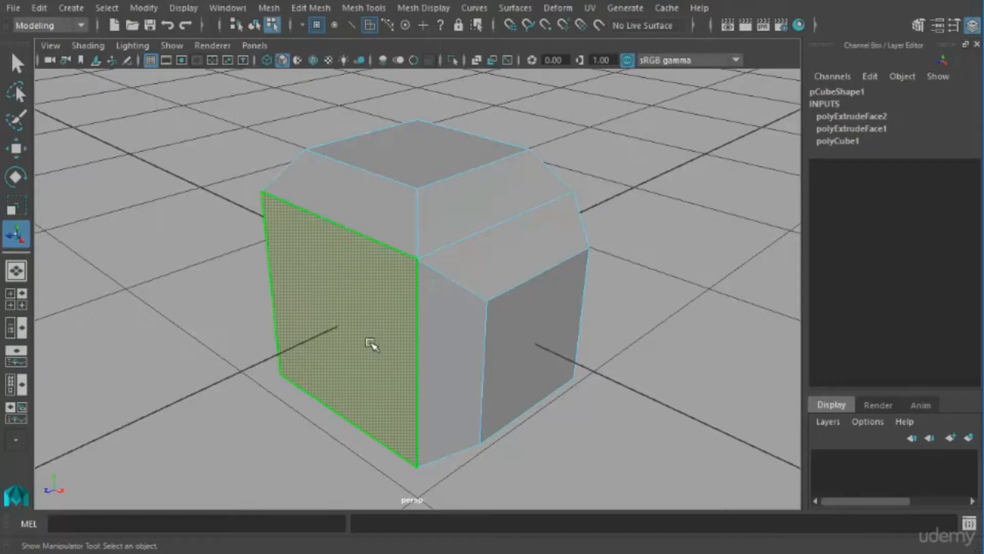
{"action": "right_click_drag", "start_coordinate": [382, 313], "coordinate": [385, 341], "text": "shift"}
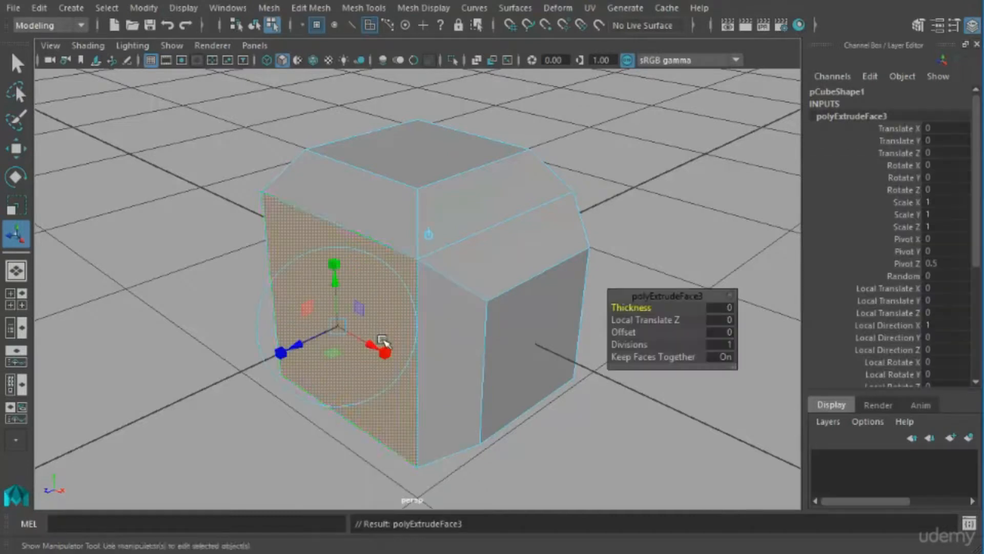
{"action": "left_click", "coordinate": [662, 205]}
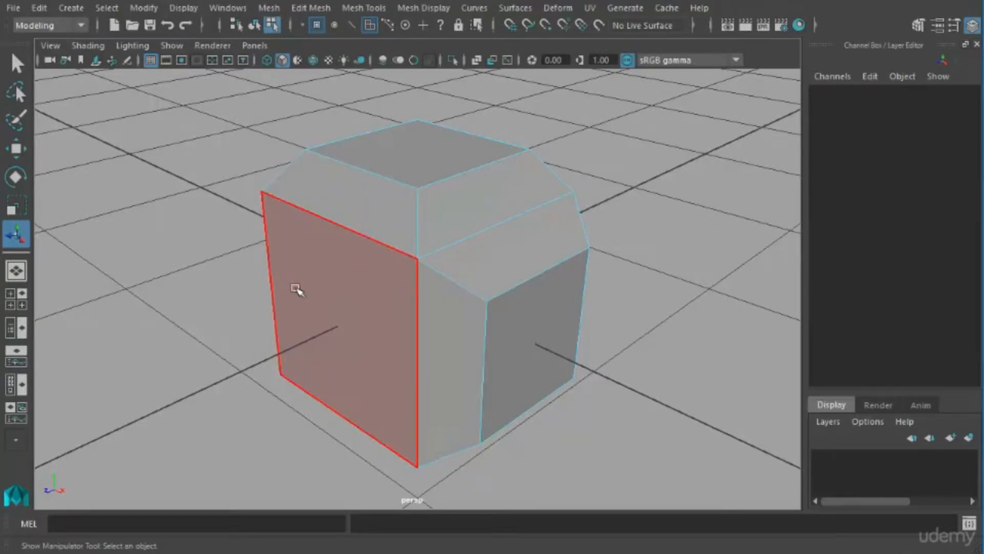
{"action": "left_click", "coordinate": [312, 311]}
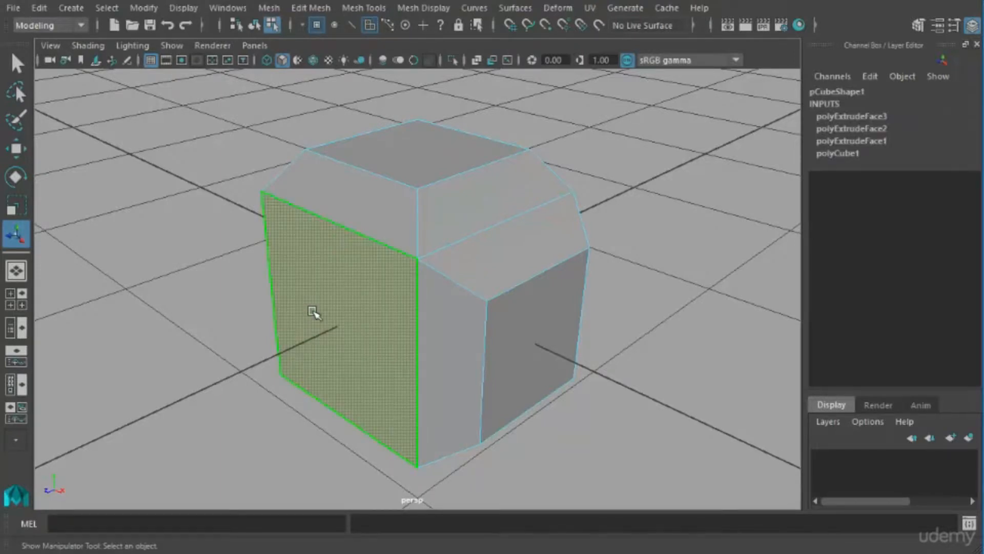
{"action": "left_click", "coordinate": [16, 149]}
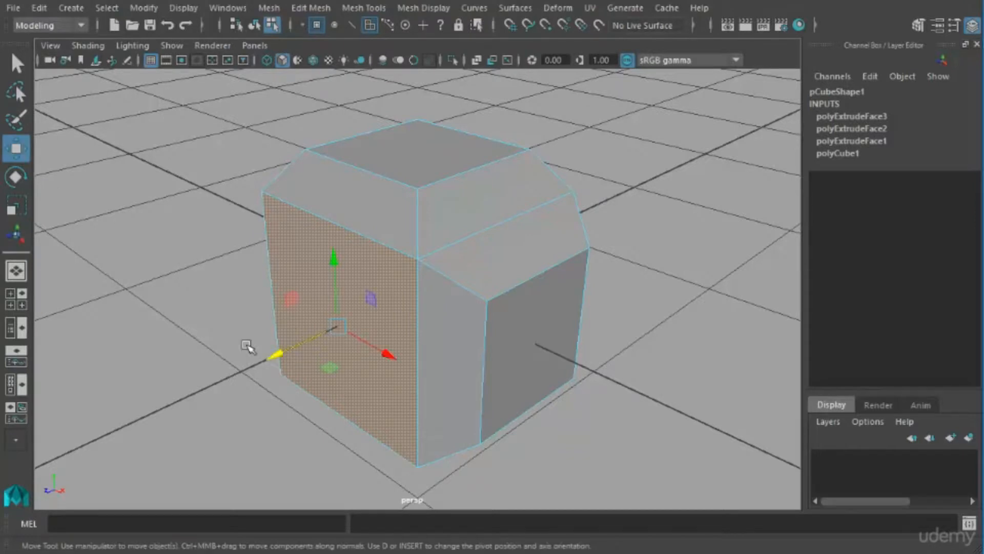
{"action": "middle_click_drag", "start_coordinate": [302, 365], "coordinate": [249, 384]}
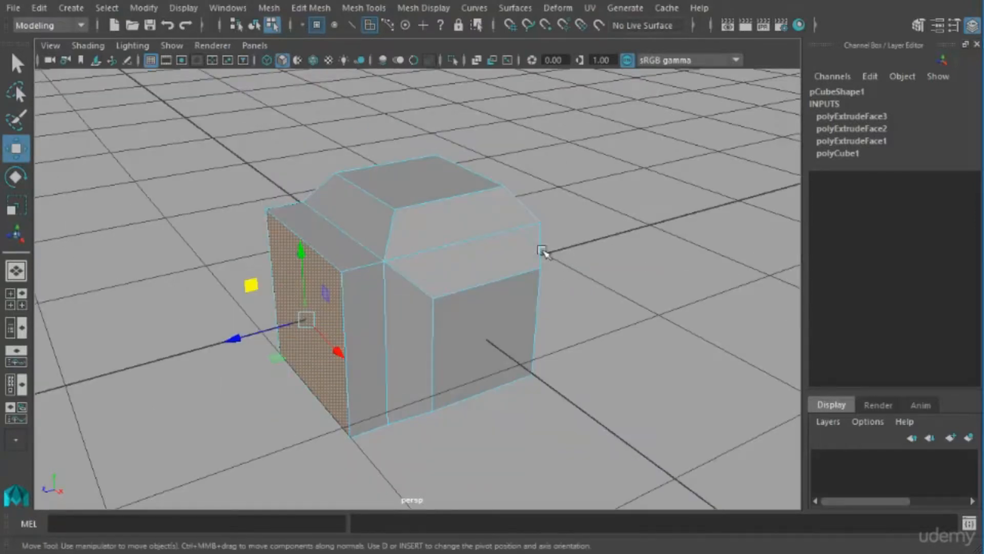
Extrude the small top face and pull it straight up into a tall column.
{"action": "left_click", "coordinate": [466, 195]}
{"action": "left_click_drag", "start_coordinate": [457, 204], "coordinate": [519, 310], "text": "alt"}
{"action": "right_click_drag", "start_coordinate": [483, 269], "coordinate": [482, 294], "text": "shift"}
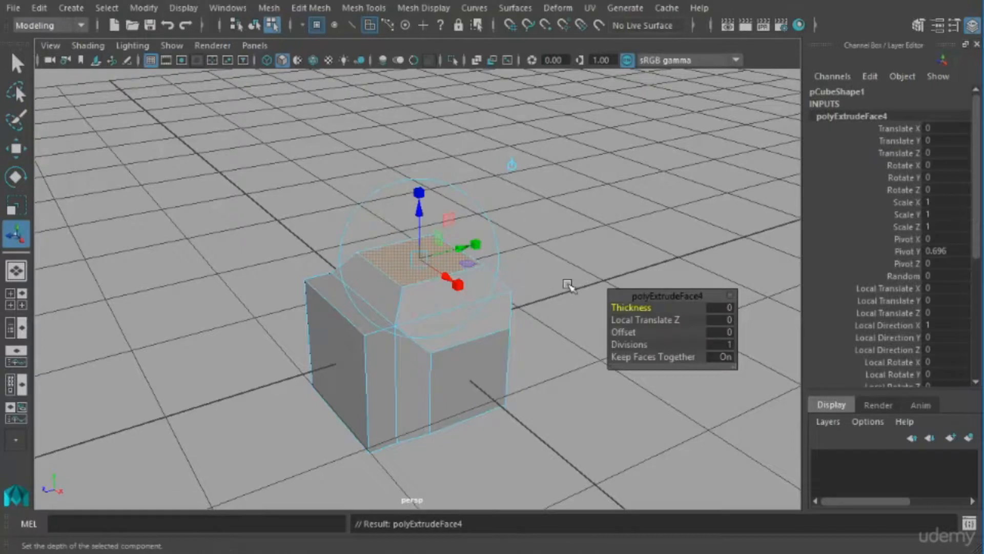
{"action": "middle_click_drag", "start_coordinate": [538, 287], "coordinate": [525, 365], "text": "alt"}
{"action": "right_click_drag", "start_coordinate": [525, 364], "coordinate": [487, 377], "text": "alt"}
{"action": "left_click_drag", "start_coordinate": [485, 378], "coordinate": [469, 339], "text": "alt"}
{"action": "left_click_drag", "start_coordinate": [428, 291], "coordinate": [464, 162]}
Extrude the column's top face upward again as a short block, and clear the selection.
{"action": "right_click_drag", "start_coordinate": [524, 290], "coordinate": [501, 300], "text": "alt"}
{"action": "left_click_drag", "start_coordinate": [493, 302], "coordinate": [487, 344], "text": "alt"}
{"action": "right_click_drag", "start_coordinate": [429, 245], "coordinate": [430, 285], "text": "shift"}
{"action": "middle_click_drag", "start_coordinate": [472, 263], "coordinate": [483, 323], "text": "alt"}
{"action": "left_click_drag", "start_coordinate": [434, 237], "coordinate": [435, 187]}
{"action": "left_click_drag", "start_coordinate": [486, 303], "coordinate": [416, 287], "text": "alt"}
{"action": "left_click", "coordinate": [484, 285]}
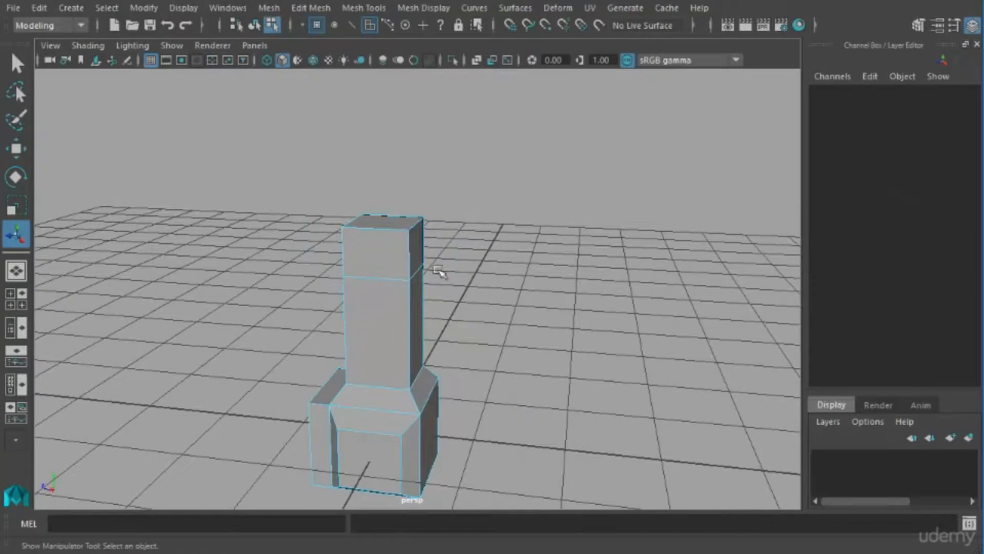
Extrude the two opposite side faces of the column's top block outward to a Local Translate Z of about 0.969.
{"action": "left_click", "coordinate": [429, 263]}
{"action": "left_click_drag", "start_coordinate": [472, 308], "coordinate": [451, 315], "text": "alt"}
{"action": "left_click_drag", "start_coordinate": [398, 268], "coordinate": [461, 294], "text": "alt"}
{"action": "left_click", "coordinate": [435, 285]}
{"action": "right_click", "coordinate": [440, 258], "text": "shift"}
{"action": "right_click_drag", "start_coordinate": [451, 272], "coordinate": [447, 312], "text": "shift"}
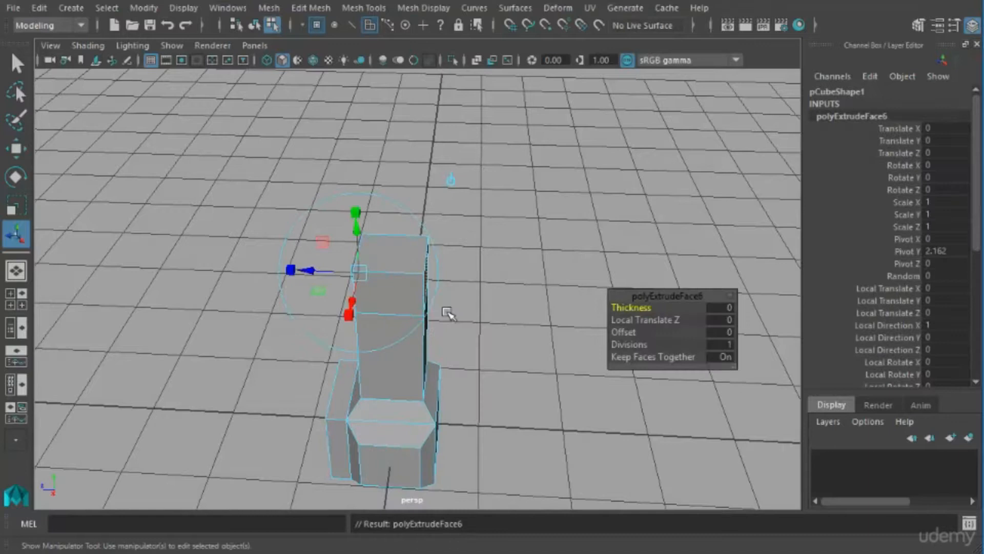
{"action": "left_click_drag", "start_coordinate": [446, 312], "coordinate": [415, 308], "text": "alt"}
{"action": "left_click_drag", "start_coordinate": [328, 284], "coordinate": [232, 298]}
Try shifting the arm end faces in local space by a Local Translate Y of about 0.26, and undo the move.
{"action": "left_click_drag", "start_coordinate": [314, 310], "coordinate": [366, 301], "text": "alt"}
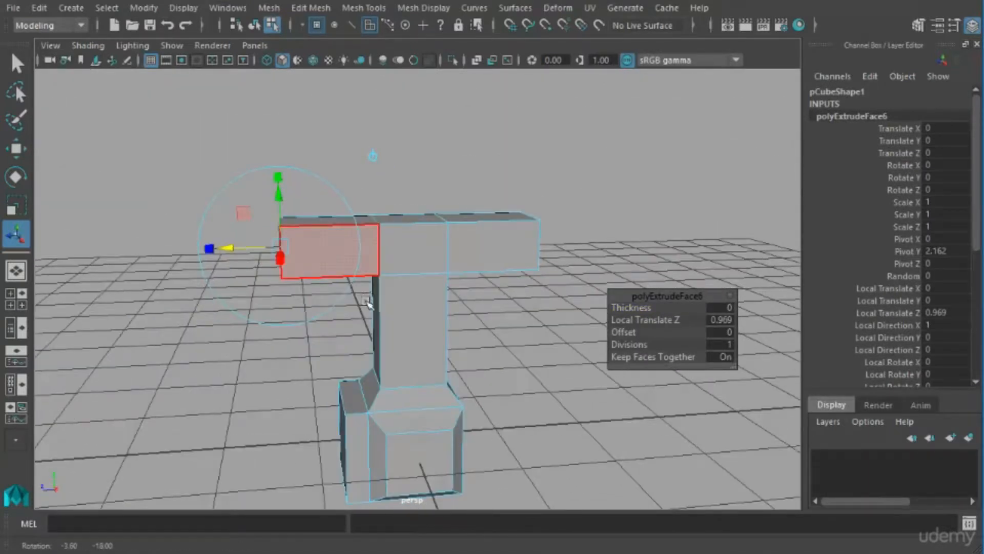
{"action": "left_click_drag", "start_coordinate": [291, 213], "coordinate": [294, 188]}
{"action": "left_click_drag", "start_coordinate": [411, 262], "coordinate": [447, 266], "text": "alt"}
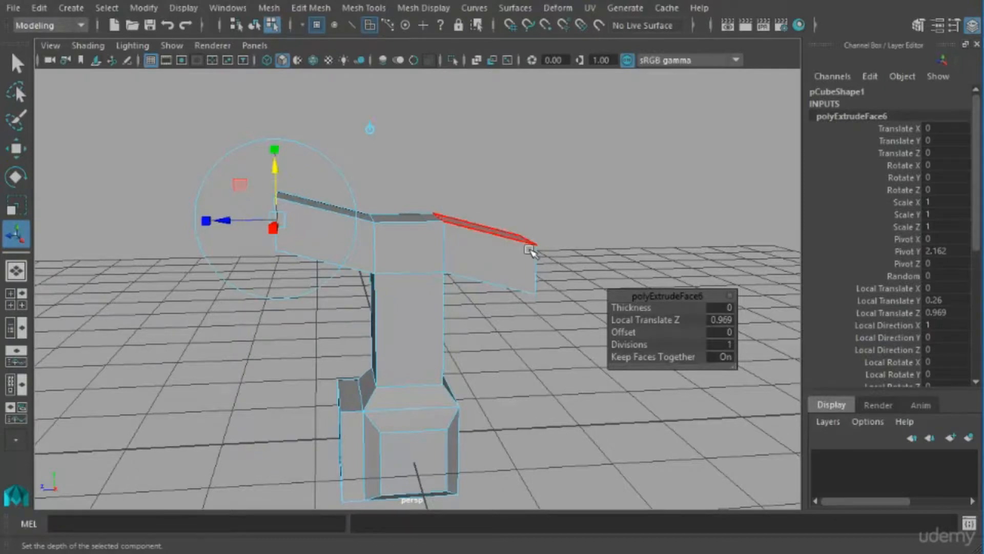
{"action": "key", "text": "ctrl+z"}
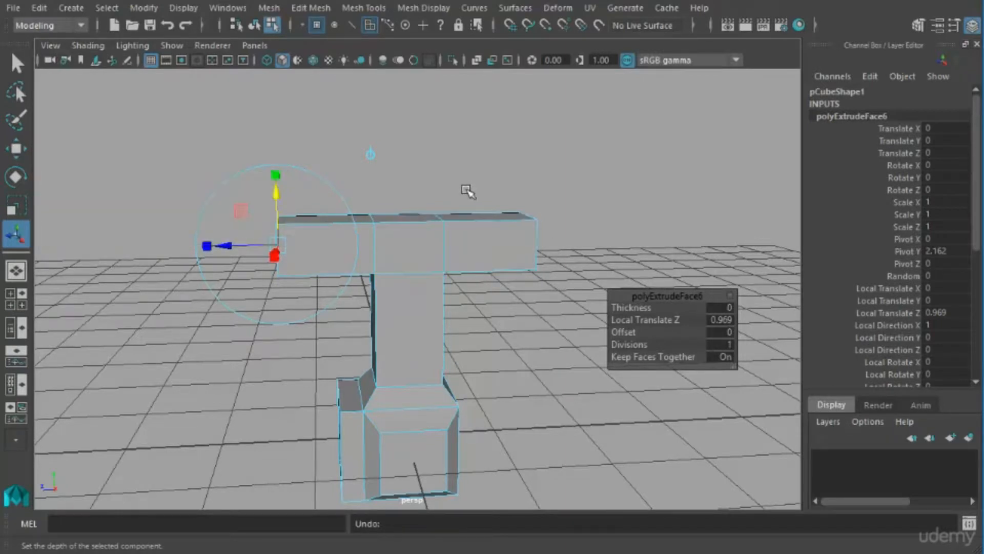
Switch the extrude manipulator from local to world axes and raise both arm end faces together.
{"action": "left_click", "coordinate": [374, 159]}
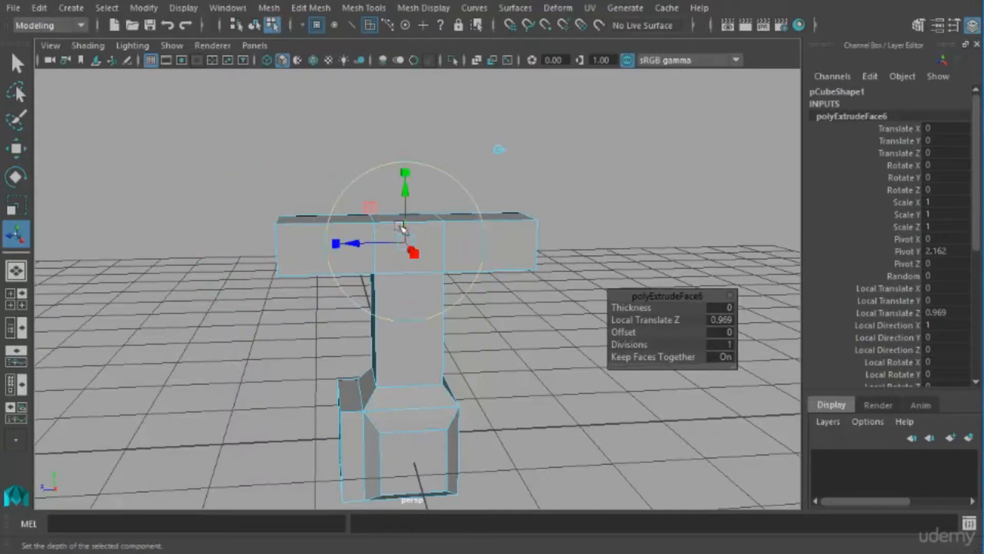
{"action": "left_click_drag", "start_coordinate": [414, 201], "coordinate": [412, 169]}
Extrude both arm end faces outward again to a Local Translate Z of about 0.599.
{"action": "right_click_drag", "start_coordinate": [487, 188], "coordinate": [460, 240], "text": "shift"}
{"action": "left_click_drag", "start_coordinate": [460, 240], "coordinate": [279, 253], "text": "alt"}
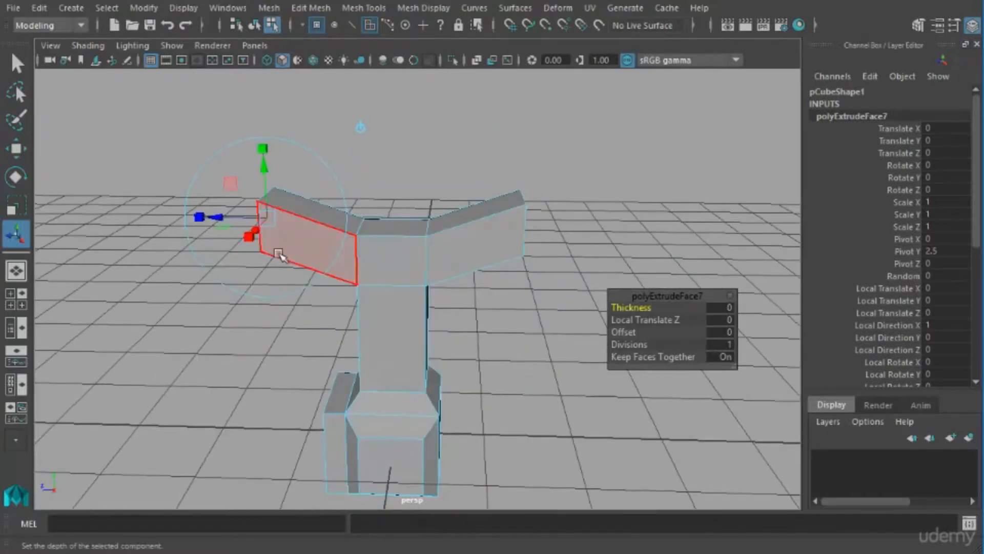
{"action": "left_click_drag", "start_coordinate": [228, 221], "coordinate": [177, 236]}
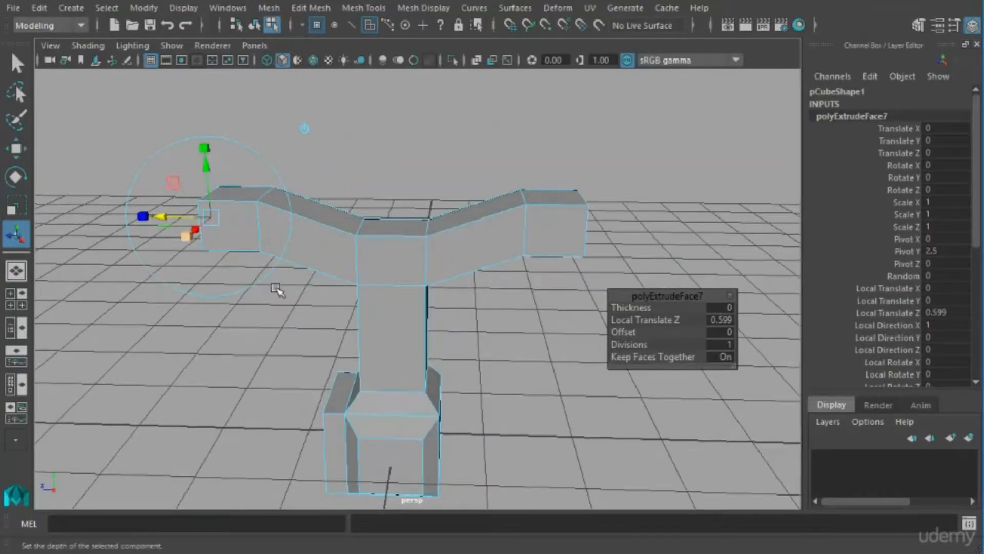
Select the top faces of both outer arm blocks and extrude them upward.
{"action": "left_click_drag", "start_coordinate": [277, 285], "coordinate": [310, 281], "text": "alt"}
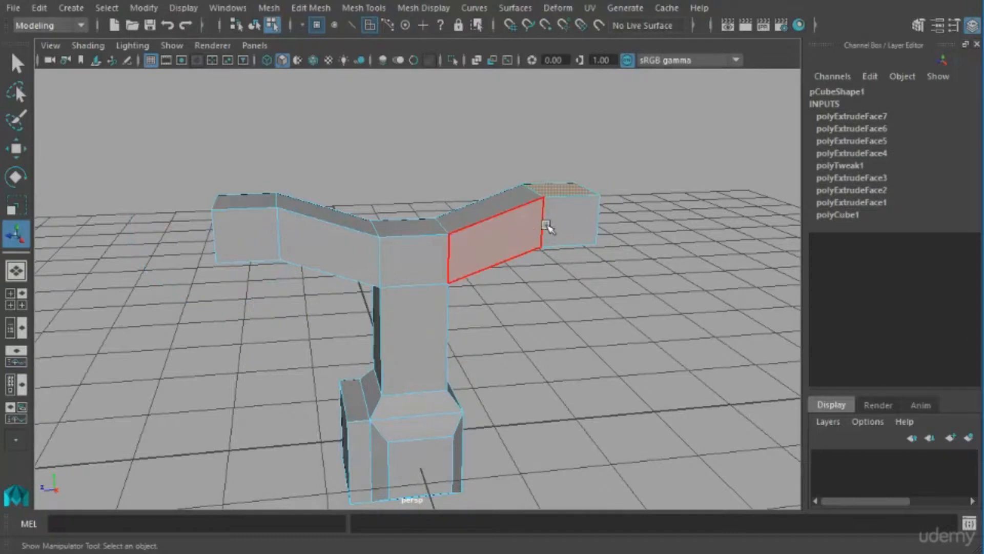
{"action": "left_click_drag", "start_coordinate": [547, 222], "coordinate": [481, 257], "text": "alt"}
{"action": "left_click_drag", "start_coordinate": [359, 281], "coordinate": [414, 217], "text": "alt"}
{"action": "right_click_drag", "start_coordinate": [410, 210], "coordinate": [379, 246], "text": "shift"}
{"action": "left_click_drag", "start_coordinate": [261, 148], "coordinate": [262, 97]}
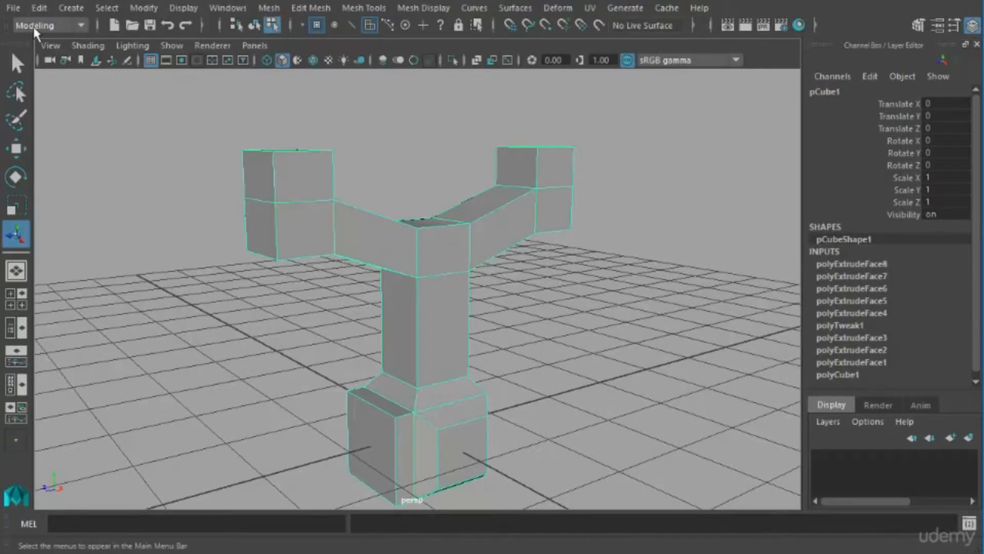
Delete the construction history of the extruded cube model.
{"action": "left_click", "coordinate": [40, 8]}
{"action": "mouse_move", "coordinate": [131, 186]}
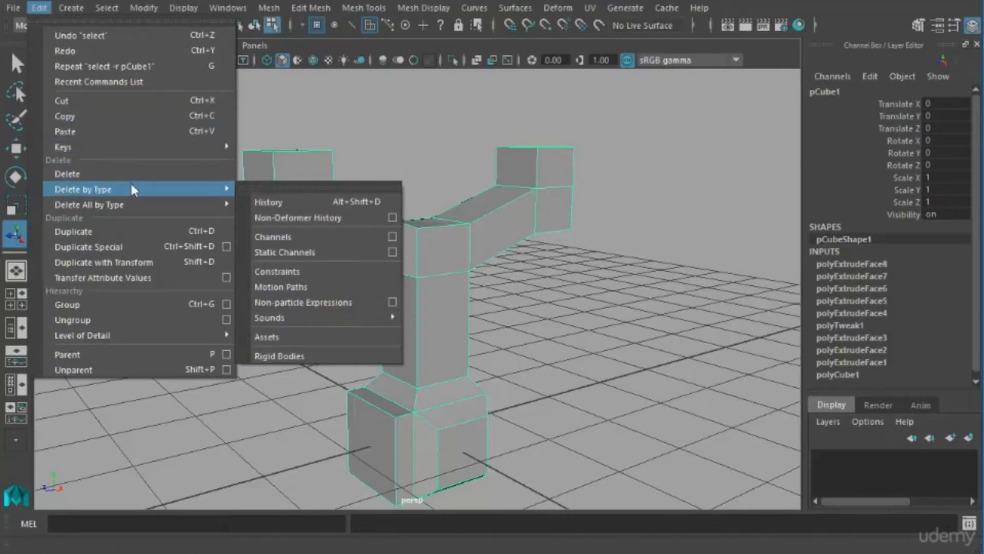
{"action": "left_click", "coordinate": [278, 205]}
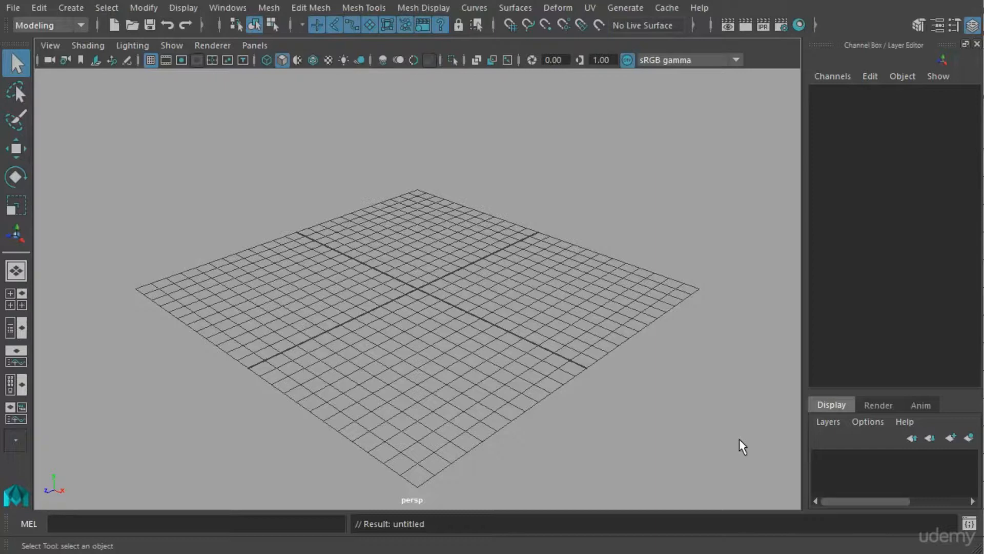
Create a polygon cube in the empty scene and frame it in the perspective view.
{"action": "left_click", "coordinate": [73, 9]}
{"action": "mouse_move", "coordinate": [91, 63]}
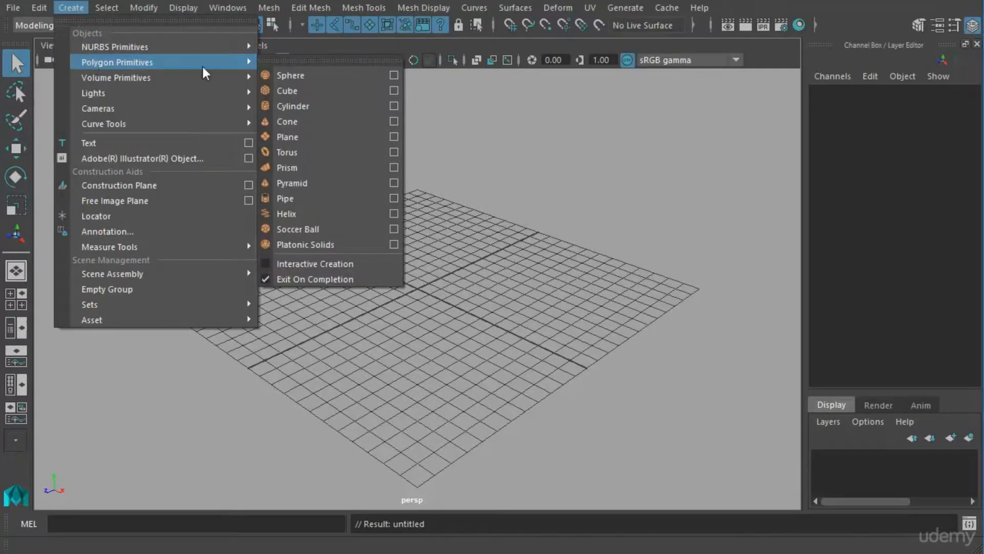
{"action": "left_click", "coordinate": [311, 95]}
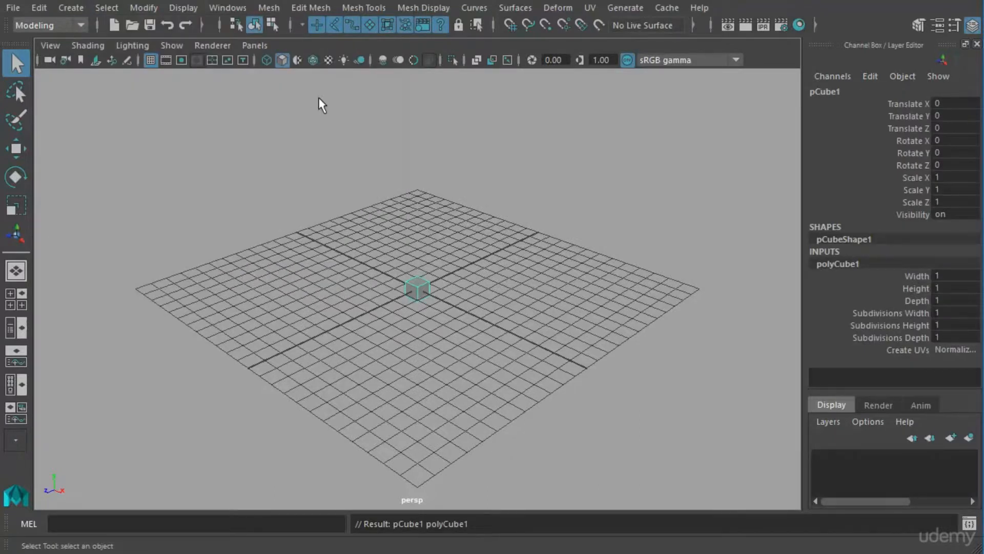
{"action": "key", "text": "f"}
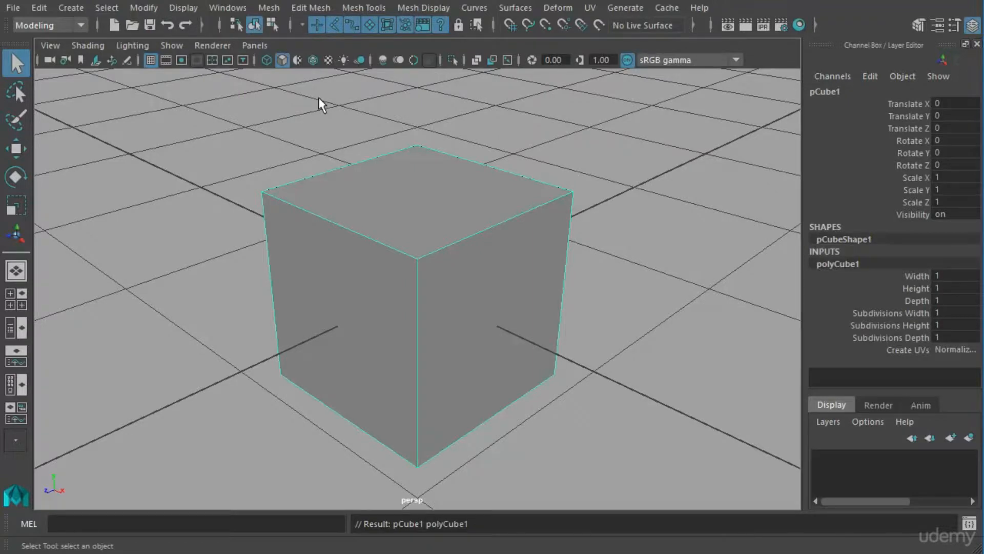
Switch the new cube to face selection and extrude its top face upward to a Local Translate Z of about 0.361.
{"action": "right_click", "coordinate": [479, 200]}
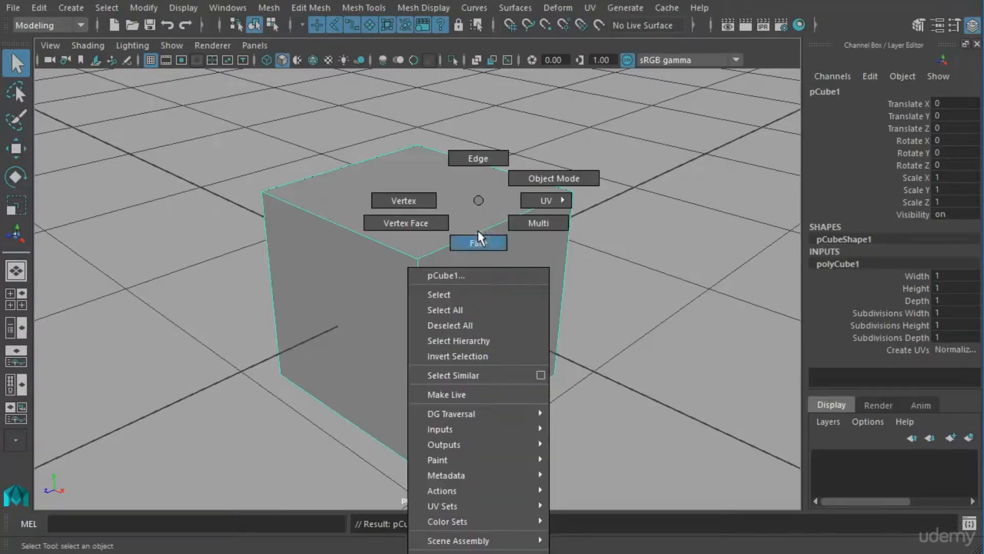
{"action": "left_click", "coordinate": [474, 248]}
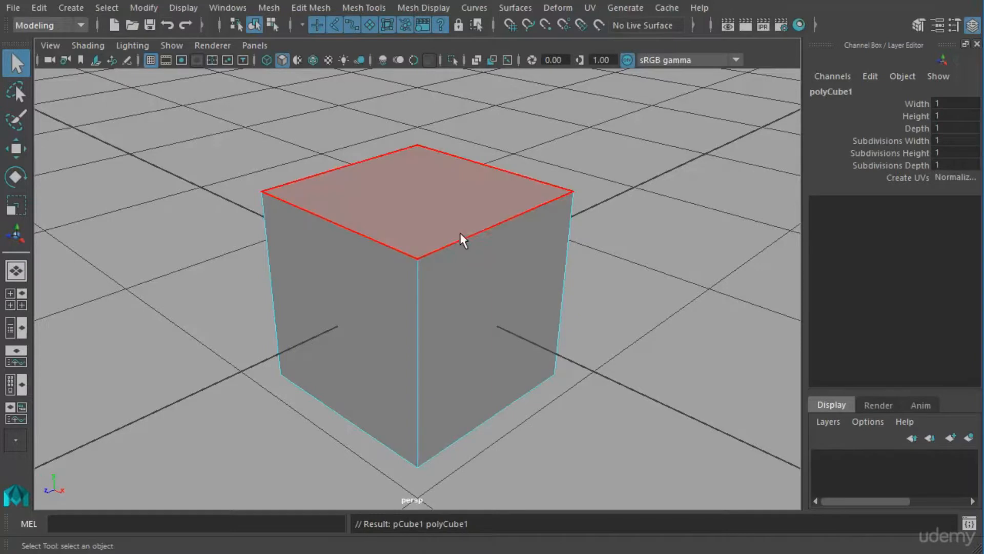
{"action": "left_click", "coordinate": [424, 202]}
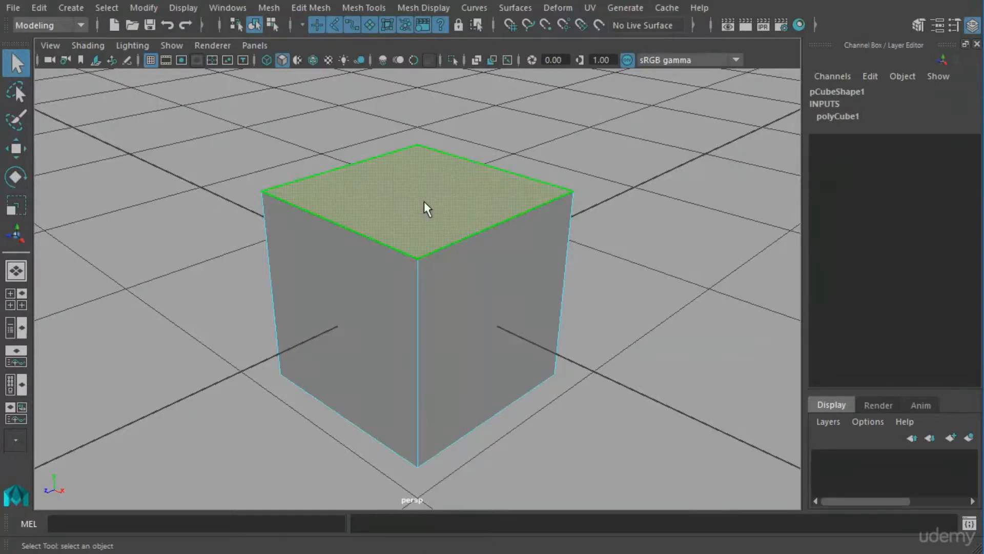
{"action": "right_click", "coordinate": [423, 201], "text": "shift"}
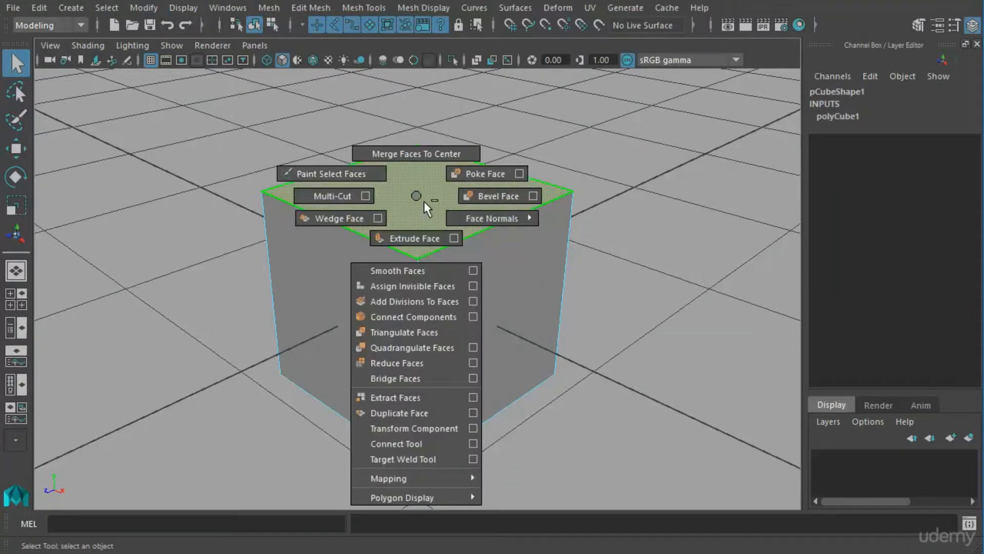
{"action": "left_click", "coordinate": [432, 250]}
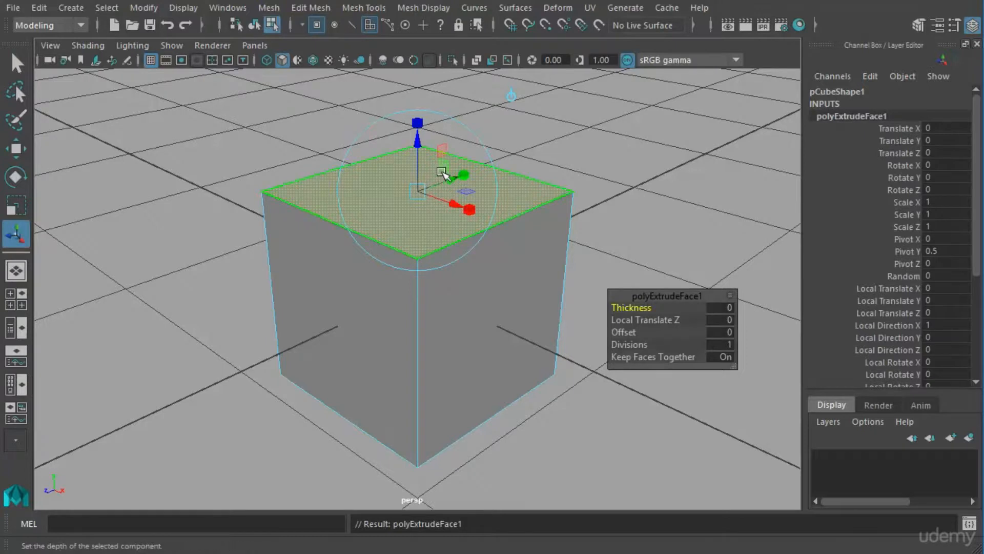
{"action": "left_click_drag", "start_coordinate": [423, 156], "coordinate": [436, 74]}
Raise the extruded top face to a Local Translate Z of about 15.957, making a tall tower.
{"action": "right_click_drag", "start_coordinate": [564, 231], "coordinate": [483, 229], "text": "alt"}
{"action": "middle_click_drag", "start_coordinate": [482, 229], "coordinate": [448, 360], "text": "alt"}
{"action": "left_click_drag", "start_coordinate": [449, 360], "coordinate": [455, 295], "text": "alt"}
{"action": "right_click_drag", "start_coordinate": [495, 298], "coordinate": [210, 294], "text": "alt"}
{"action": "left_click_drag", "start_coordinate": [210, 294], "coordinate": [467, 334], "text": "alt"}
{"action": "middle_click_drag", "start_coordinate": [467, 334], "coordinate": [482, 354], "text": "alt"}
{"action": "right_click_drag", "start_coordinate": [481, 354], "coordinate": [331, 343], "text": "alt"}
{"action": "middle_click_drag", "start_coordinate": [439, 332], "coordinate": [416, 365], "text": "alt"}
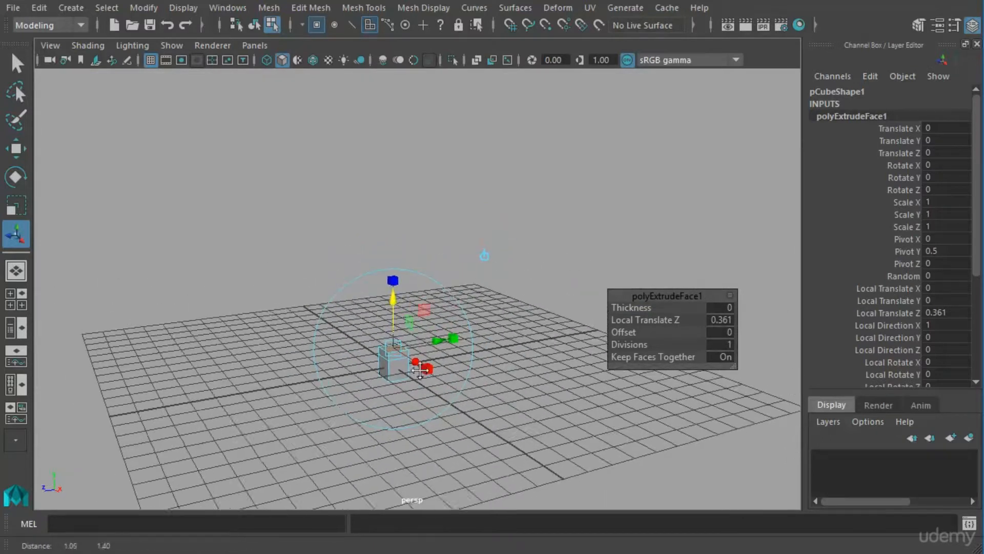
{"action": "left_click_drag", "start_coordinate": [398, 310], "coordinate": [435, 309]}
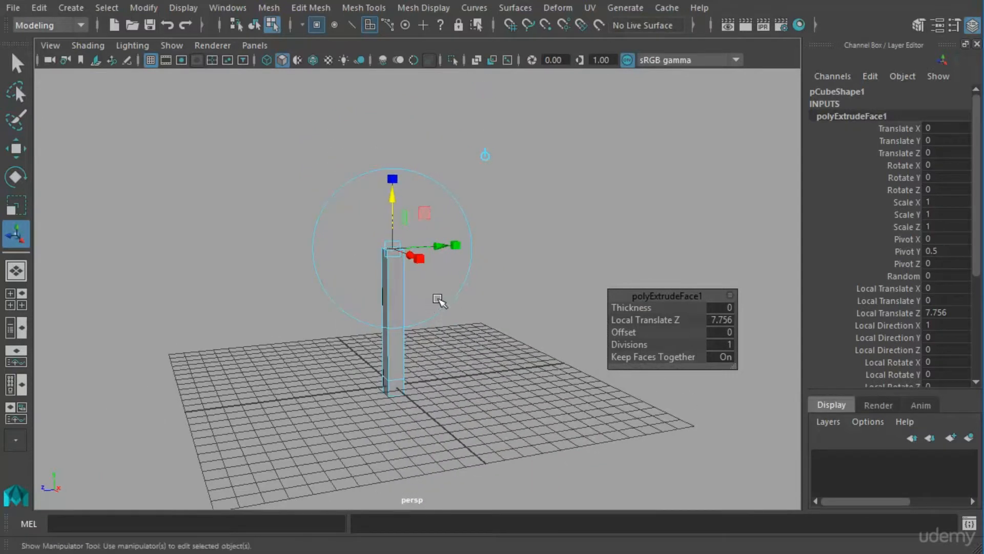
{"action": "middle_click_drag", "start_coordinate": [439, 301], "coordinate": [453, 338], "text": "alt"}
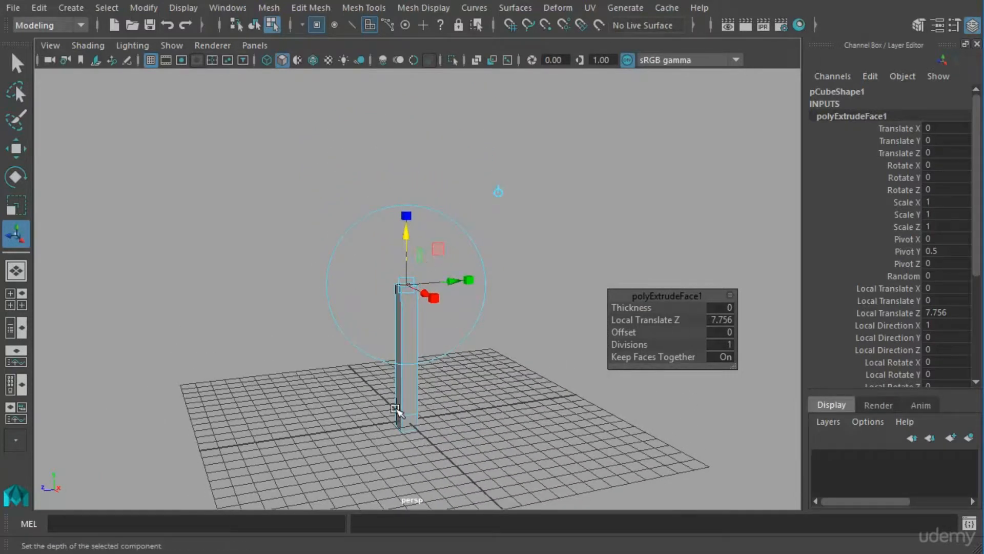
{"action": "left_click_drag", "start_coordinate": [416, 237], "coordinate": [429, 107]}
{"action": "left_click_drag", "start_coordinate": [434, 272], "coordinate": [457, 297], "text": "alt"}
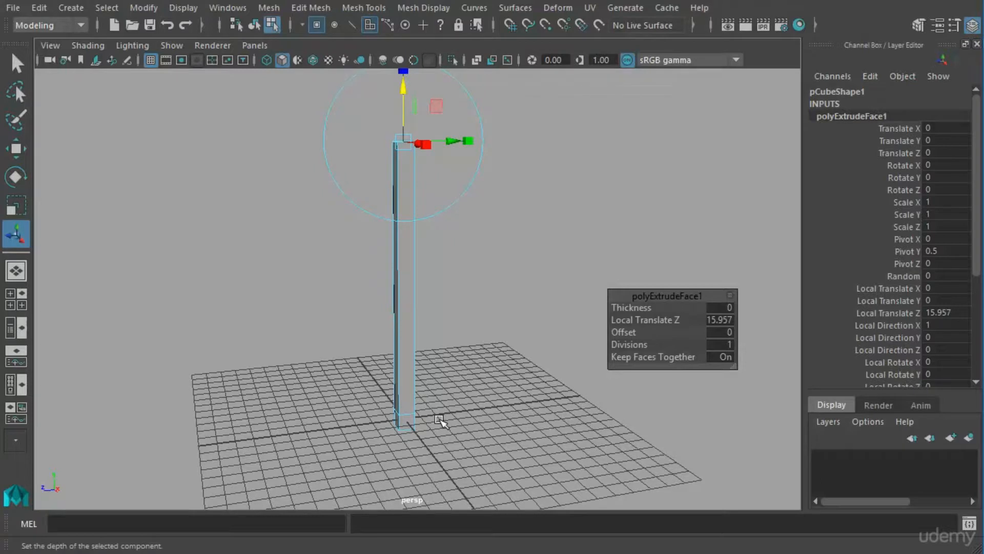
Scale the tower's top face uniformly inward to taper the tower toward its top.
{"action": "left_click_drag", "start_coordinate": [418, 339], "coordinate": [476, 365], "text": "alt"}
{"action": "left_click_drag", "start_coordinate": [463, 299], "coordinate": [448, 282], "text": "alt"}
{"action": "left_click", "coordinate": [431, 225]}
{"action": "left_click_drag", "start_coordinate": [432, 227], "coordinate": [403, 245]}
{"action": "left_click_drag", "start_coordinate": [428, 334], "coordinate": [406, 312], "text": "alt"}
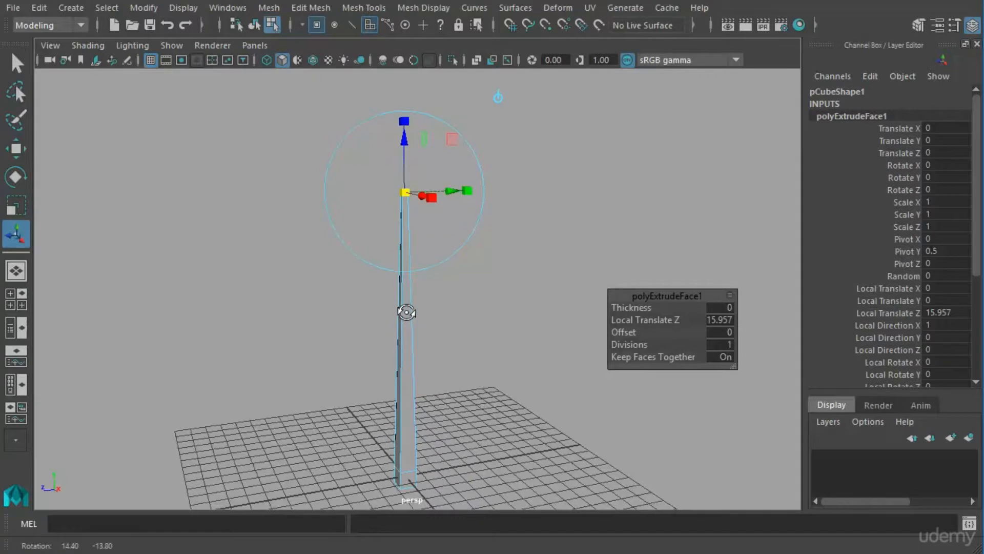
Shift the tower's top face sideways to a Local Translate Y of 3.538 so the tower leans.
{"action": "left_click_drag", "start_coordinate": [490, 323], "coordinate": [483, 299], "text": "alt"}
{"action": "left_click_drag", "start_coordinate": [475, 251], "coordinate": [456, 229], "text": "alt"}
{"action": "middle_click_drag", "start_coordinate": [447, 210], "coordinate": [513, 226]}
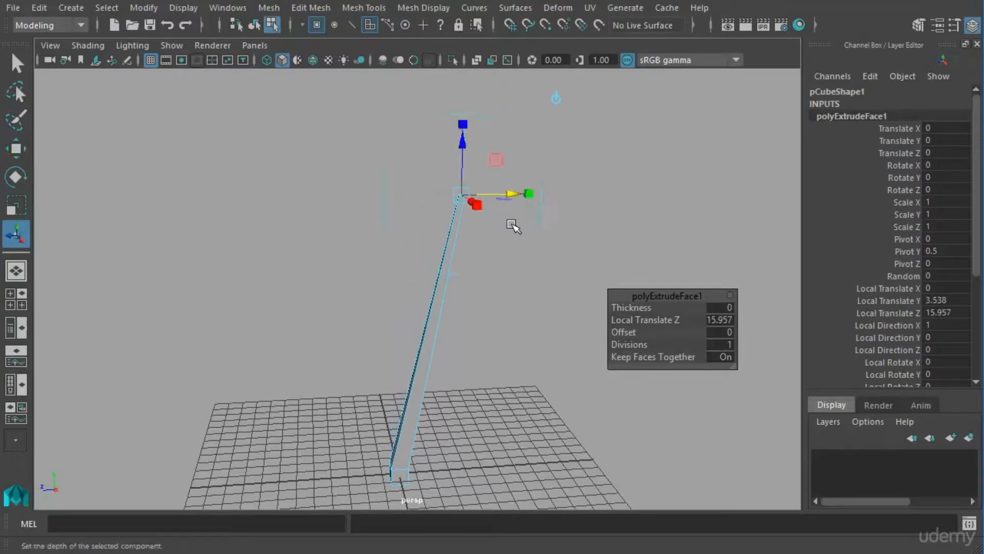
{"action": "left_click_drag", "start_coordinate": [481, 343], "coordinate": [548, 330], "text": "alt"}
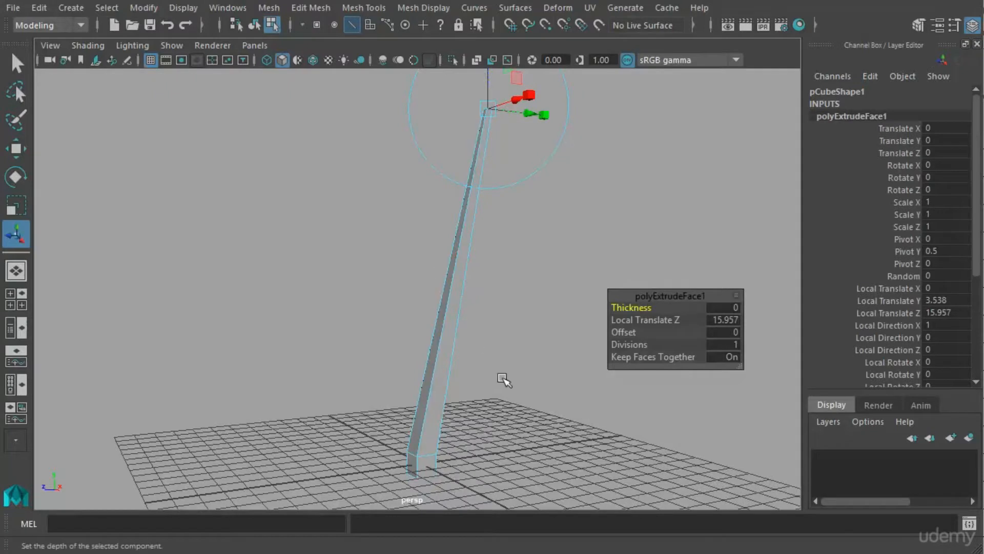
Return the leaning tower to object mode and insert an edge loop around it at about mid-height.
{"action": "left_click_drag", "start_coordinate": [504, 380], "coordinate": [468, 373], "text": "alt"}
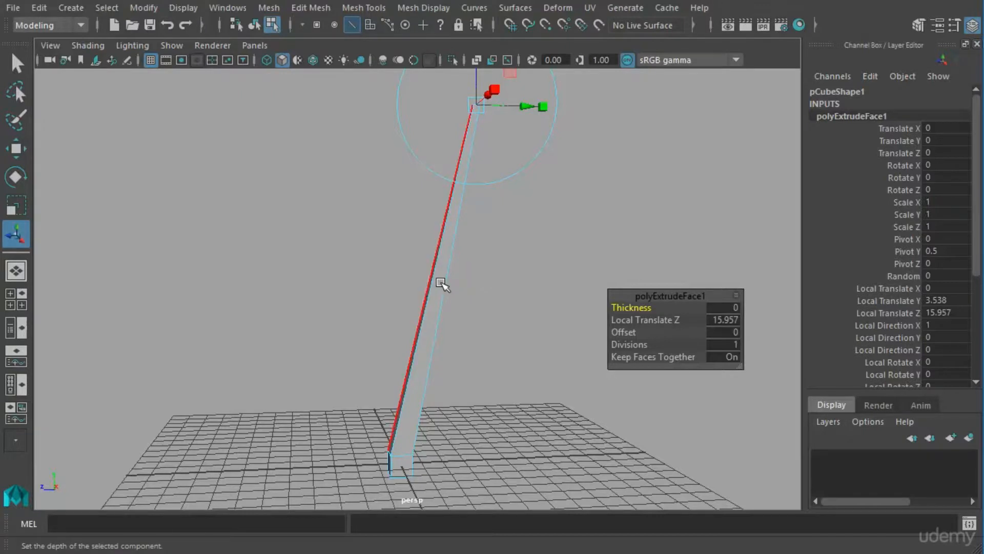
{"action": "right_click", "coordinate": [447, 252]}
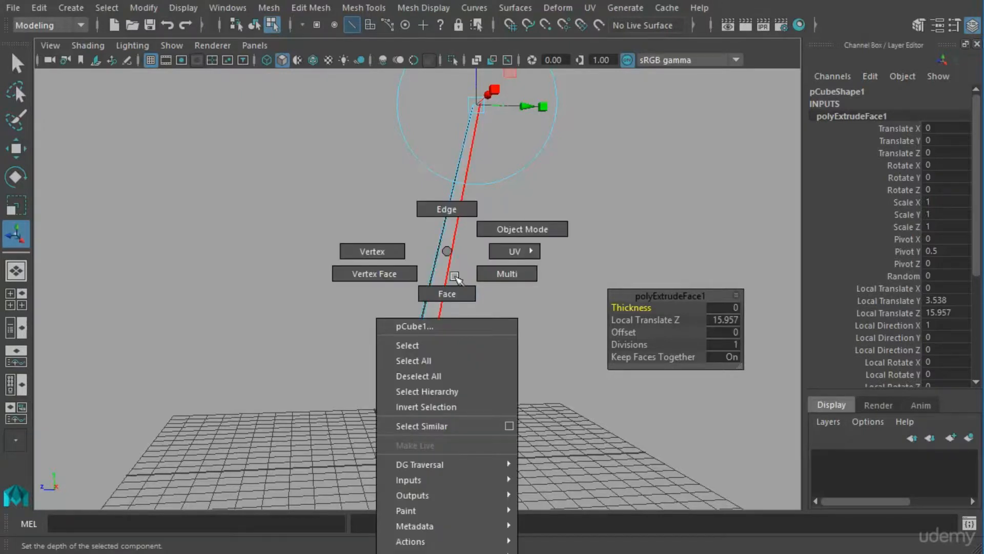
{"action": "left_click", "coordinate": [433, 347]}
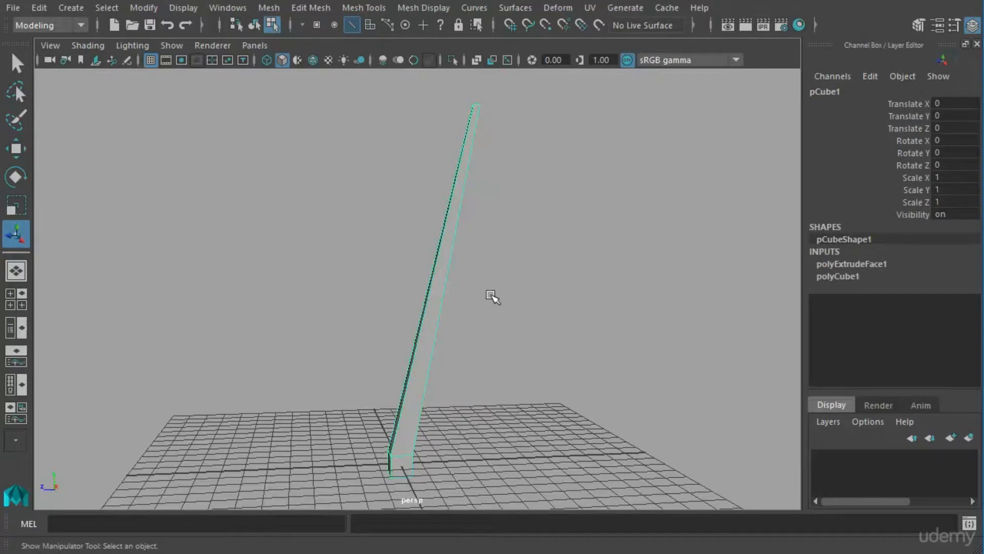
{"action": "right_click", "coordinate": [455, 268], "text": "shift"}
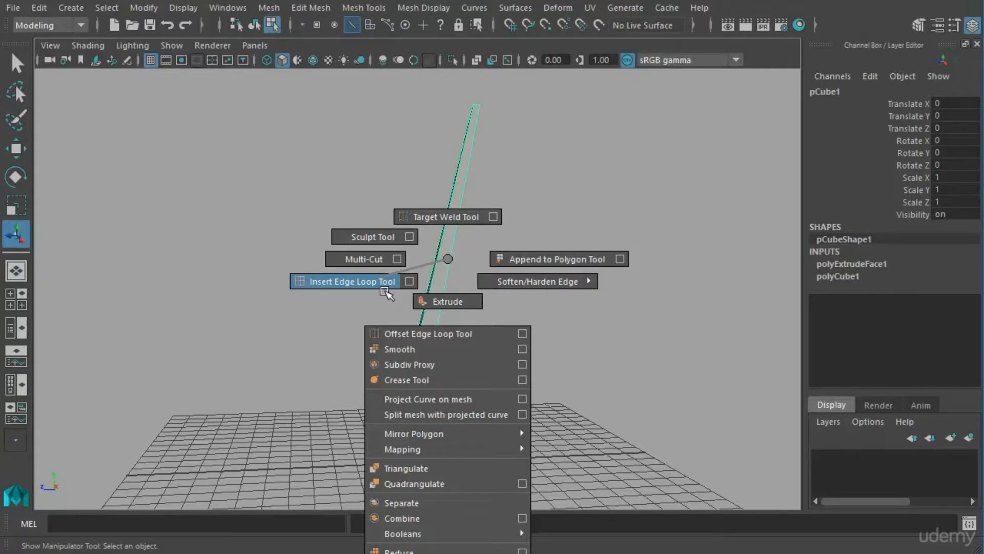
{"action": "left_click", "coordinate": [384, 290]}
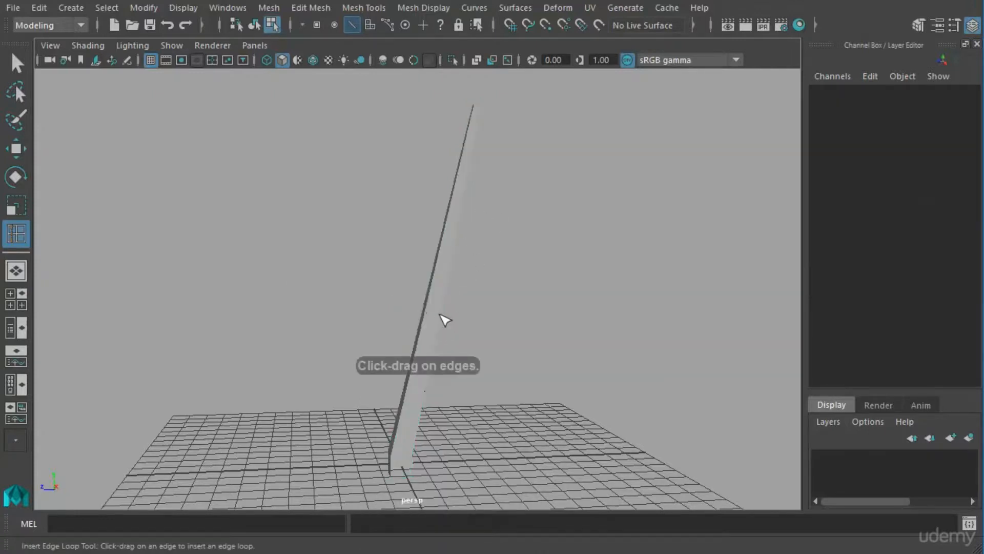
{"action": "left_click_drag", "start_coordinate": [446, 323], "coordinate": [461, 298], "text": "alt"}
{"action": "left_click", "coordinate": [450, 296]}
{"action": "left_click_drag", "start_coordinate": [566, 377], "coordinate": [464, 321], "text": "alt"}
{"action": "mouse_move", "coordinate": [544, 340]}
{"action": "left_mouse_down", "text": "alt"}
{"action": "mouse_move", "coordinate": [582, 339]}
{"action": "mouse_move", "coordinate": [521, 338]}
{"action": "mouse_move", "coordinate": [565, 343]}
{"action": "mouse_move", "coordinate": [528, 331]}
{"action": "left_mouse_up", "text": "alt"}
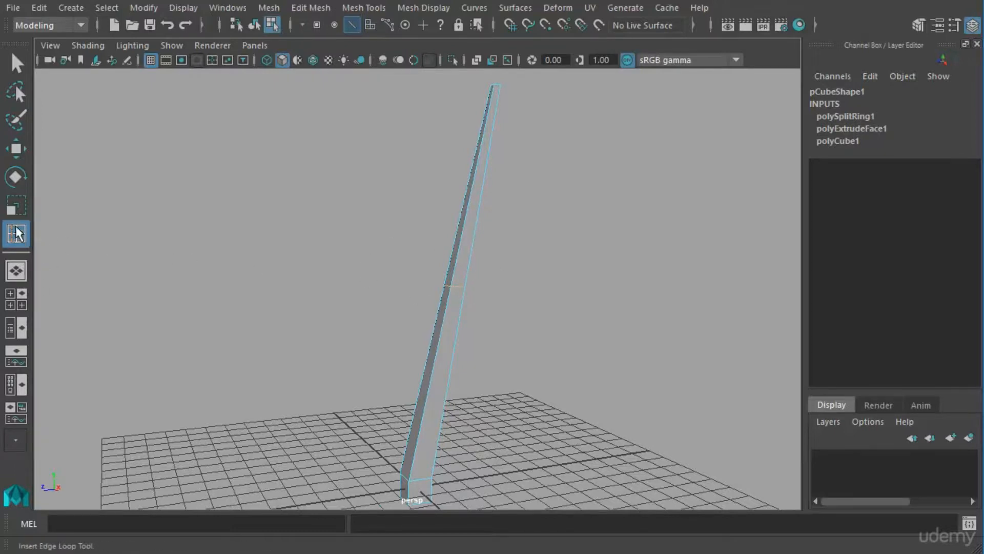
Move the mid-height edge loop sideways along Z to bend the trunk.
{"action": "left_click_drag", "start_coordinate": [222, 268], "coordinate": [444, 318], "text": "alt"}
{"action": "left_click", "coordinate": [31, 151]}
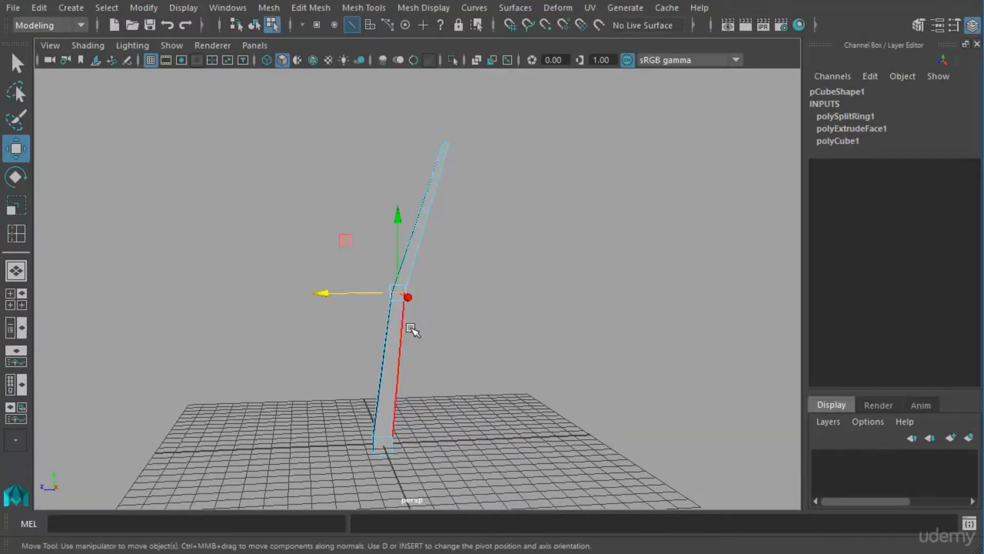
{"action": "mouse_move", "coordinate": [440, 388]}
{"action": "left_mouse_down", "text": "alt"}
{"action": "mouse_move", "coordinate": [525, 386]}
{"action": "mouse_move", "coordinate": [451, 383]}
{"action": "left_mouse_up", "text": "alt"}
{"action": "scroll", "coordinate": [451, 383], "scroll_direction": "up", "scroll_amount": 4}
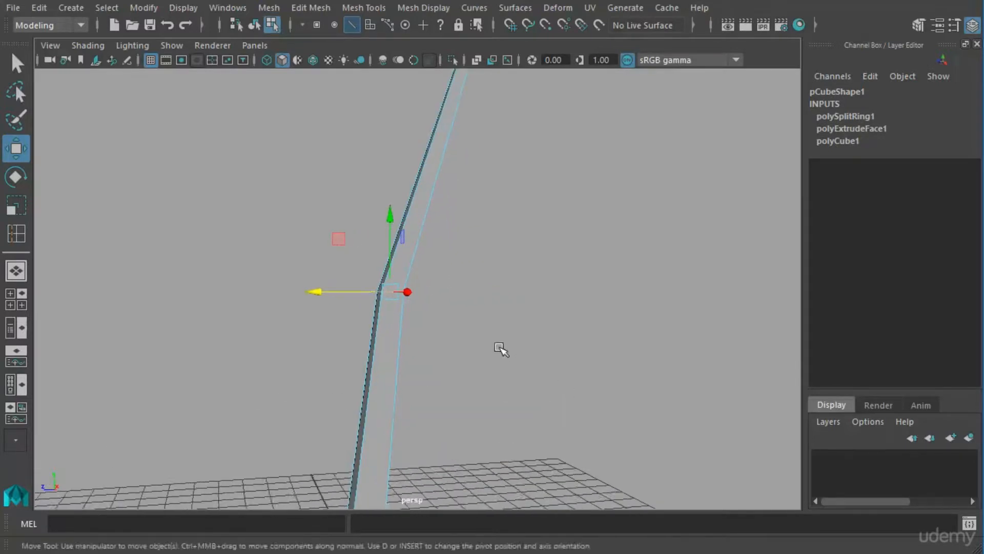
Insert another edge loop around the trunk's upper section, partway between the bend and the tip.
{"action": "left_click", "coordinate": [15, 270]}
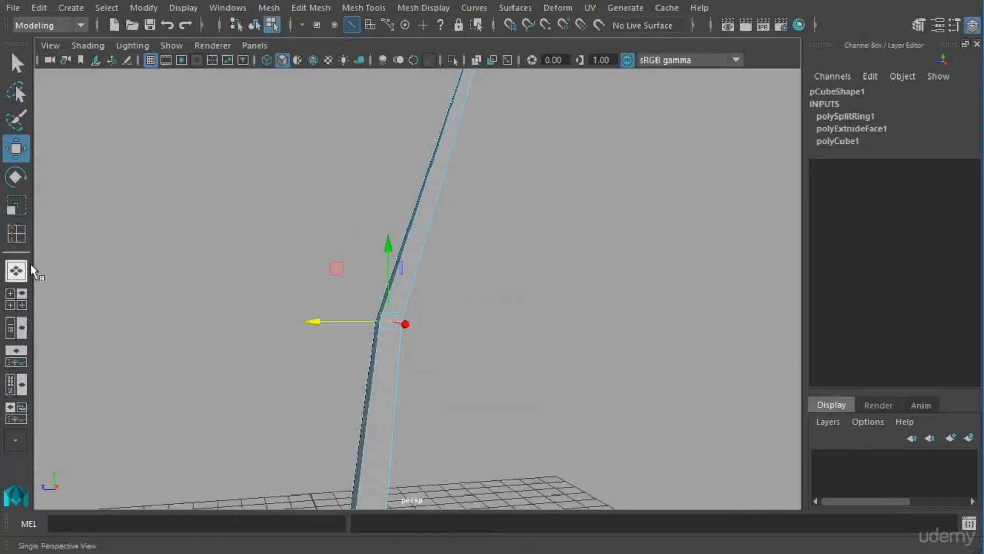
{"action": "left_click", "coordinate": [23, 235]}
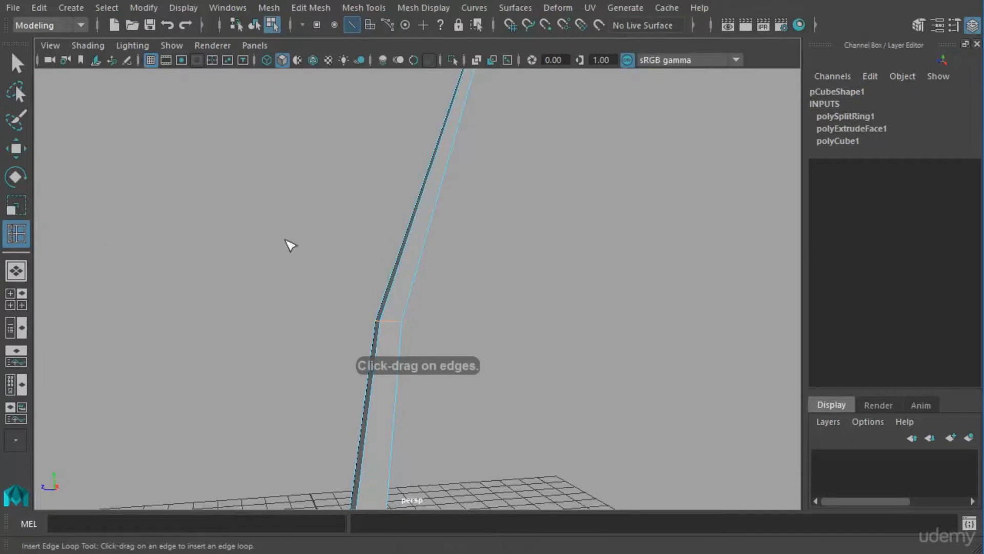
{"action": "left_click", "coordinate": [450, 159]}
{"action": "left_click_drag", "start_coordinate": [453, 153], "coordinate": [464, 224], "text": "alt"}
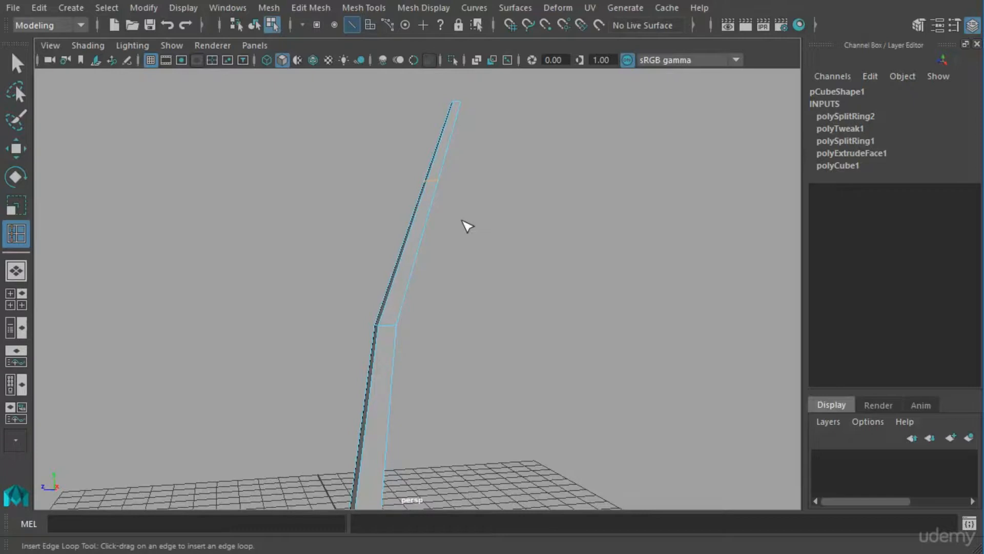
Move the upper edge loop slightly sideways along Z to continue the trunk's curve.
{"action": "left_click", "coordinate": [27, 152]}
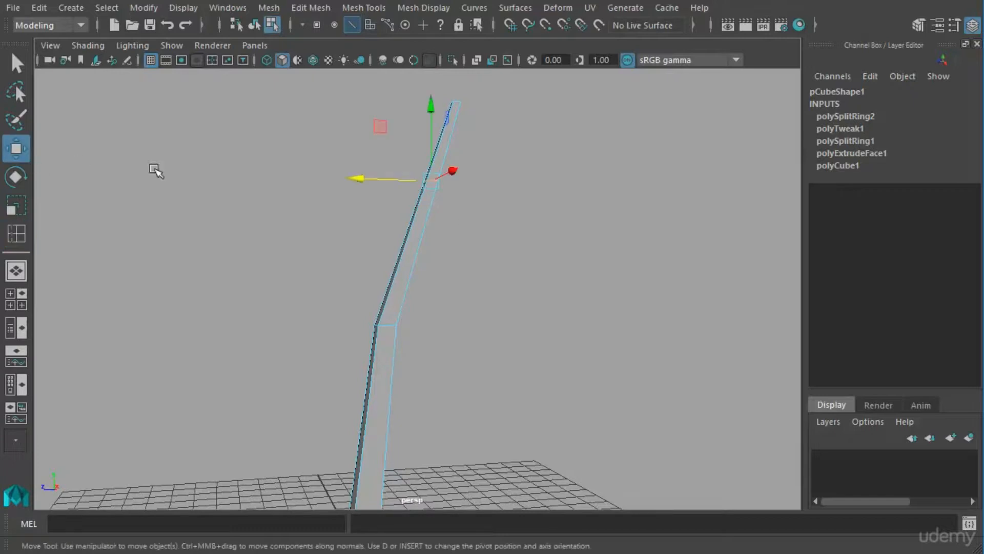
{"action": "middle_click_drag", "start_coordinate": [394, 190], "coordinate": [384, 193]}
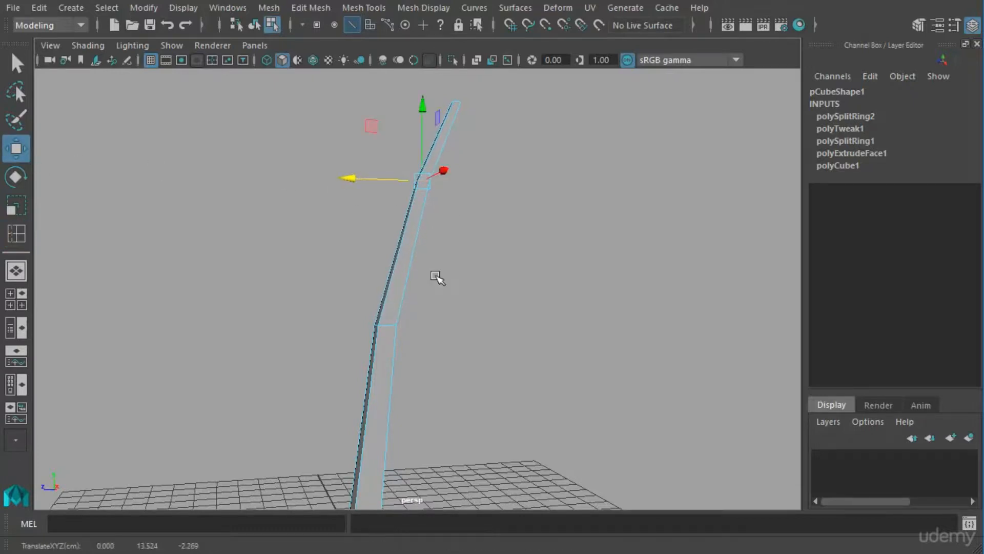
{"action": "middle_click_drag", "start_coordinate": [440, 285], "coordinate": [442, 249], "text": "alt"}
{"action": "right_click_drag", "start_coordinate": [441, 249], "coordinate": [418, 270], "text": "alt"}
{"action": "middle_click_drag", "start_coordinate": [418, 270], "coordinate": [408, 250], "text": "alt"}
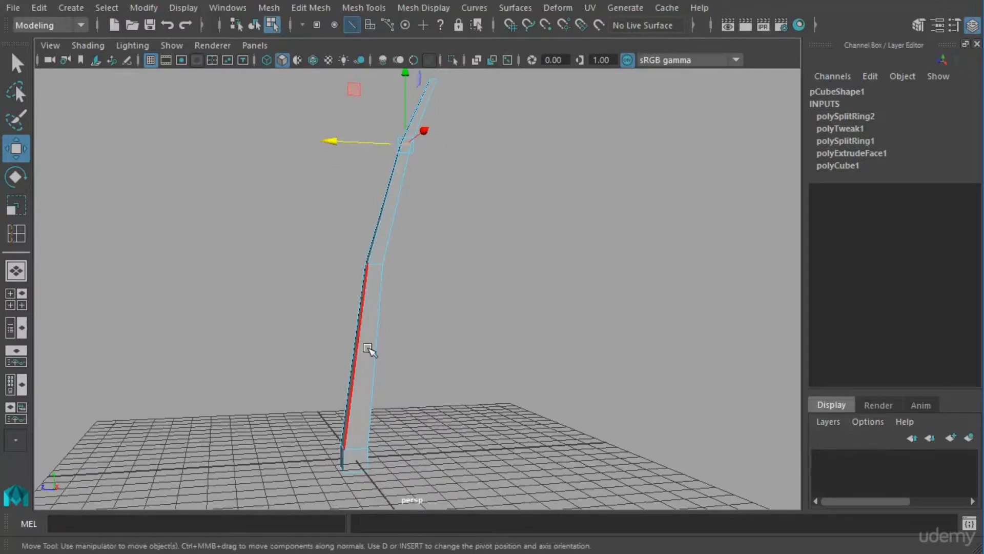
Insert an edge loop around the middle of the trunk's lower section and move it slightly sideways along Z.
{"action": "left_click", "coordinate": [16, 233]}
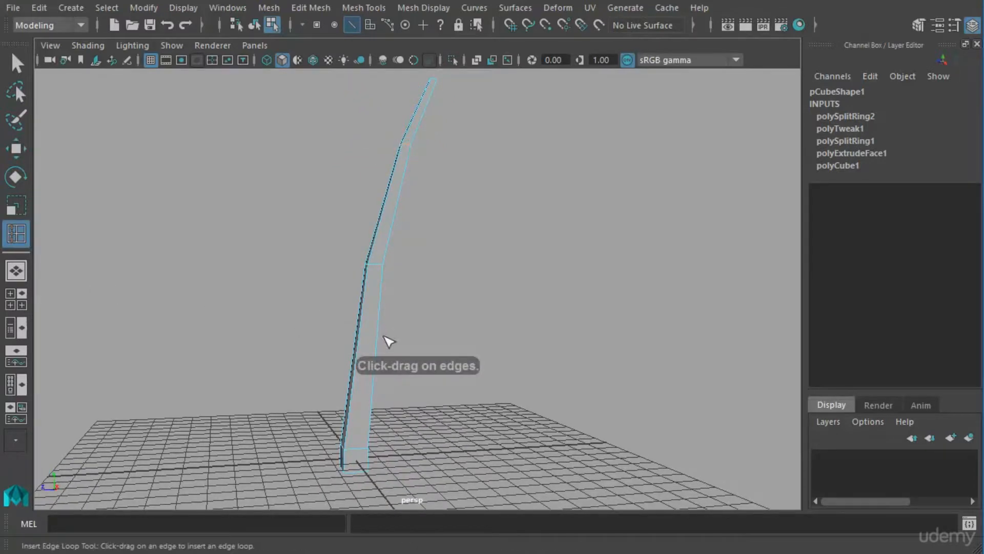
{"action": "left_click", "coordinate": [368, 364]}
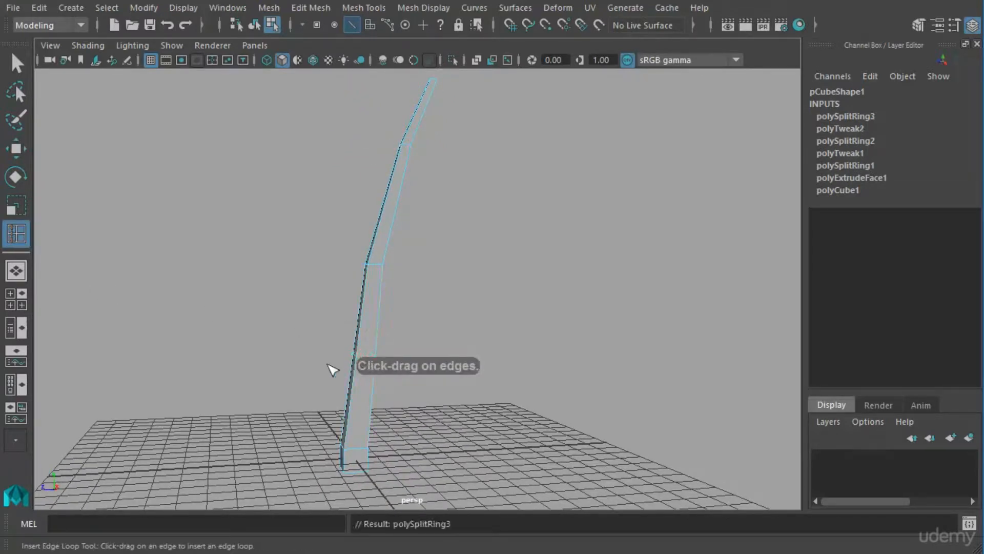
{"action": "left_click", "coordinate": [24, 149]}
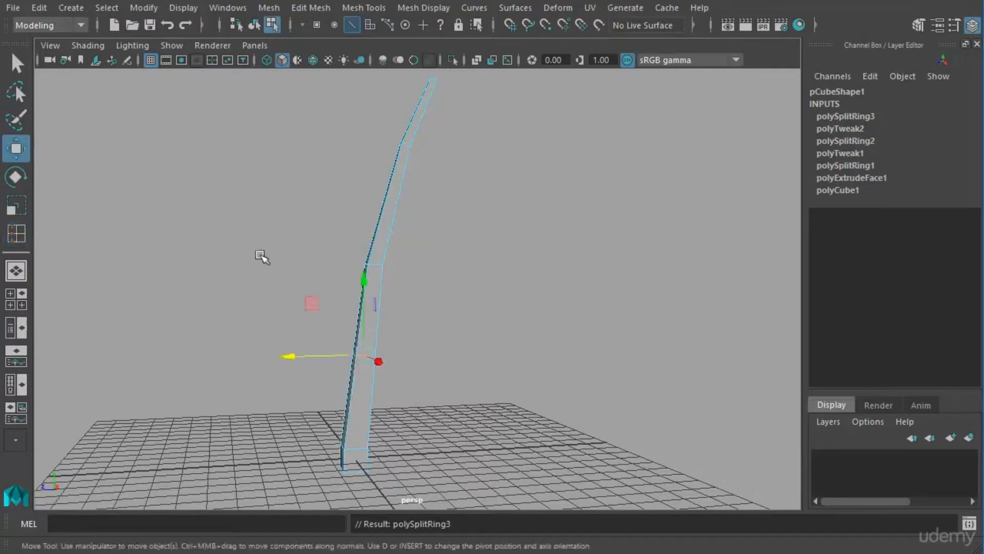
{"action": "left_click_drag", "start_coordinate": [323, 367], "coordinate": [318, 366]}
{"action": "right_click_drag", "start_coordinate": [421, 364], "coordinate": [352, 350], "text": "alt"}
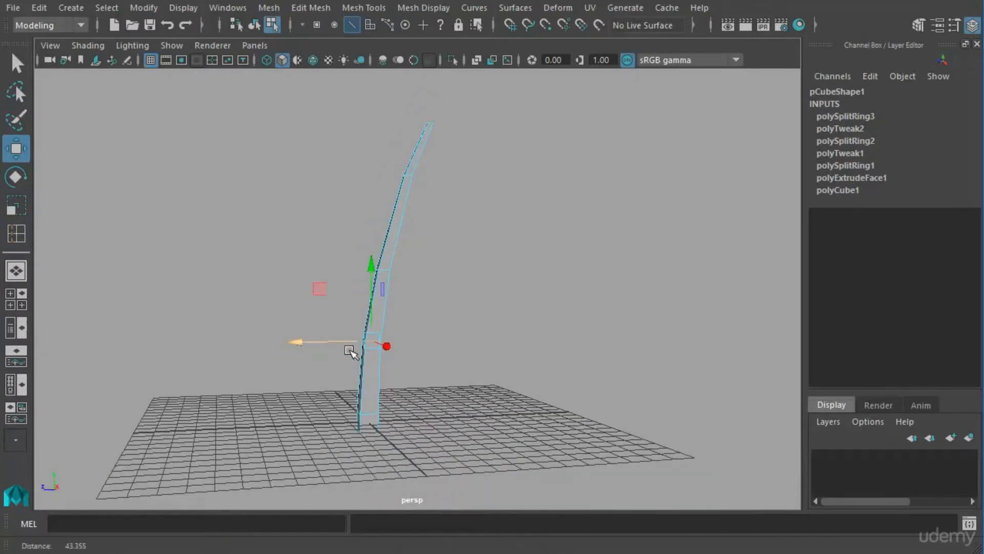
{"action": "left_click_drag", "start_coordinate": [352, 351], "coordinate": [378, 368], "text": "alt"}
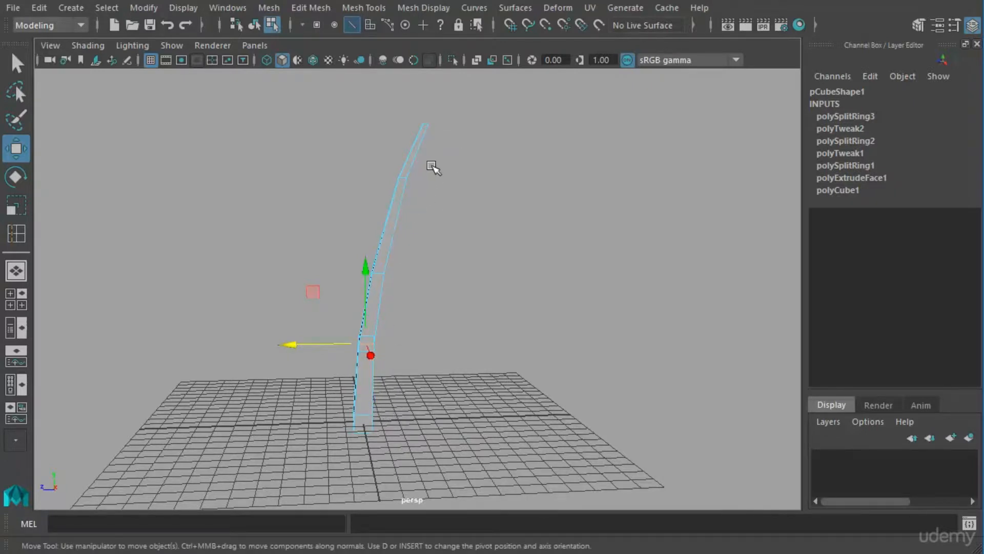
Insert an edge loop just above the trunk's middle loop, leaving a short band of faces for a branch.
{"action": "mouse_move", "coordinate": [369, 270]}
{"action": "left_mouse_down", "text": "alt"}
{"action": "mouse_move", "coordinate": [429, 275]}
{"action": "mouse_move", "coordinate": [365, 260]}
{"action": "left_mouse_up", "text": "alt"}
{"action": "right_click_drag", "start_coordinate": [397, 259], "coordinate": [590, 292], "text": "alt"}
{"action": "middle_click_drag", "start_coordinate": [393, 249], "coordinate": [398, 304], "text": "alt"}
{"action": "left_click_drag", "start_coordinate": [397, 304], "coordinate": [489, 312], "text": "alt"}
{"action": "right_click_drag", "start_coordinate": [472, 309], "coordinate": [441, 323], "text": "alt"}
{"action": "left_click_drag", "start_coordinate": [411, 313], "coordinate": [14, 251], "text": "alt"}
{"action": "left_click", "coordinate": [16, 234]}
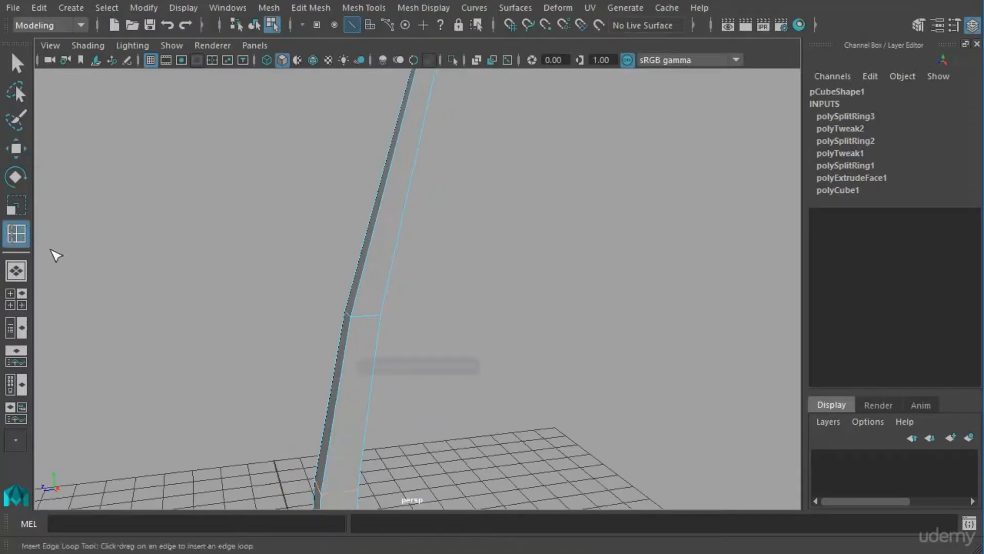
{"action": "left_click", "coordinate": [372, 294]}
{"action": "mouse_move", "coordinate": [417, 315]}
{"action": "left_mouse_down", "text": "alt"}
{"action": "mouse_move", "coordinate": [496, 345]}
{"action": "mouse_move", "coordinate": [469, 306]}
{"action": "mouse_move", "coordinate": [380, 314]}
{"action": "mouse_move", "coordinate": [444, 314]}
{"action": "mouse_move", "coordinate": [436, 326]}
{"action": "mouse_move", "coordinate": [382, 323]}
{"action": "mouse_move", "coordinate": [451, 314]}
{"action": "mouse_move", "coordinate": [426, 302]}
{"action": "left_mouse_up", "text": "alt"}
Extrude the side face of the short band outward to a Local Translate Z of 5.946 as a tapered branch.
{"action": "key", "text": "w"}
{"action": "left_click_drag", "start_coordinate": [303, 262], "coordinate": [428, 282], "text": "alt"}
{"action": "right_click_drag", "start_coordinate": [454, 296], "coordinate": [456, 334]}
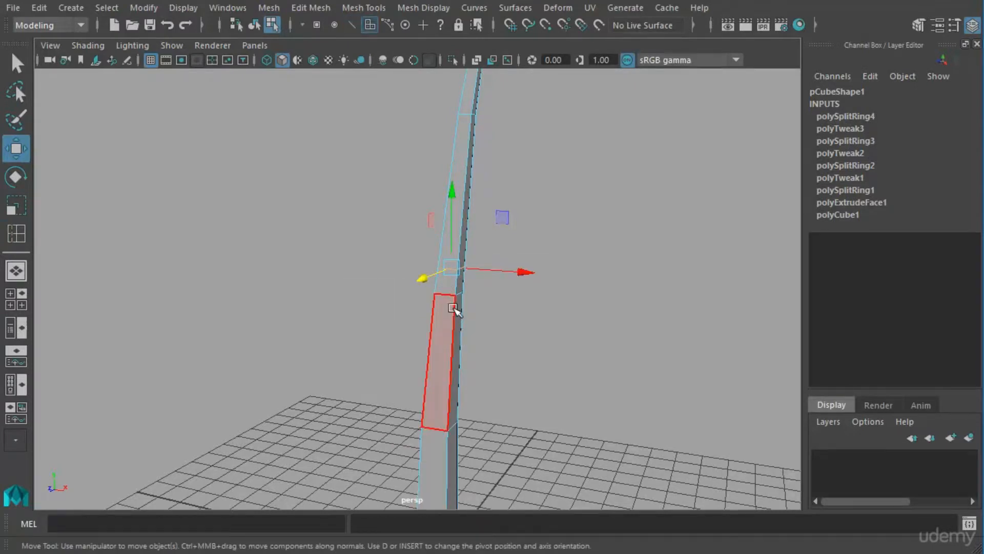
{"action": "mouse_move", "coordinate": [456, 295]}
{"action": "left_mouse_down", "text": "alt"}
{"action": "mouse_move", "coordinate": [556, 336]}
{"action": "mouse_move", "coordinate": [441, 330]}
{"action": "mouse_move", "coordinate": [455, 325]}
{"action": "mouse_move", "coordinate": [446, 309]}
{"action": "left_mouse_up", "text": "alt"}
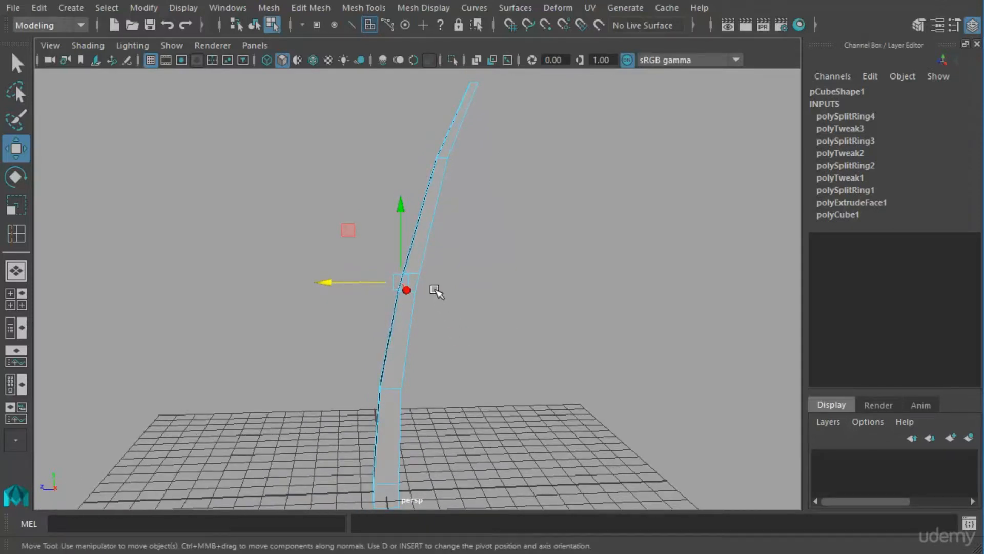
{"action": "right_click_drag", "start_coordinate": [434, 290], "coordinate": [417, 334], "text": "shift"}
{"action": "left_click_drag", "start_coordinate": [377, 283], "coordinate": [235, 231]}
{"action": "left_click_drag", "start_coordinate": [400, 264], "coordinate": [466, 318], "text": "alt"}
{"action": "left_click", "coordinate": [350, 210]}
{"action": "mouse_move", "coordinate": [342, 282]}
{"action": "left_mouse_down", "text": "alt"}
{"action": "mouse_move", "coordinate": [378, 288]}
{"action": "mouse_move", "coordinate": [345, 302]}
{"action": "mouse_move", "coordinate": [391, 319]}
{"action": "mouse_move", "coordinate": [344, 270]}
{"action": "left_mouse_up", "text": "alt"}
Raise the branch's end face so the branch angles steeply upward.
{"action": "key", "text": "w"}
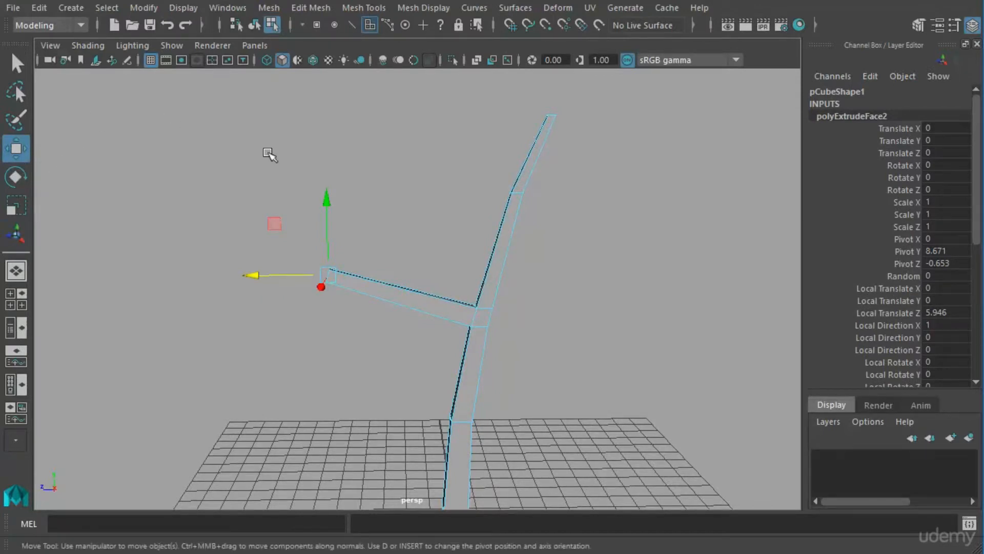
{"action": "left_click_drag", "start_coordinate": [331, 203], "coordinate": [328, 92]}
{"action": "key", "text": "ctrl+z"}
{"action": "key", "text": "r"}
{"action": "left_click_drag", "start_coordinate": [341, 169], "coordinate": [399, 208], "text": "alt"}
{"action": "right_click_drag", "start_coordinate": [345, 196], "coordinate": [538, 242], "text": "alt"}
{"action": "middle_click_drag", "start_coordinate": [364, 202], "coordinate": [531, 392], "text": "alt"}
{"action": "left_click_drag", "start_coordinate": [459, 344], "coordinate": [490, 333], "text": "alt"}
Rotate the branch's end face about the X axis until it points upward.
{"action": "key", "text": "w"}
{"action": "key", "text": "e"}
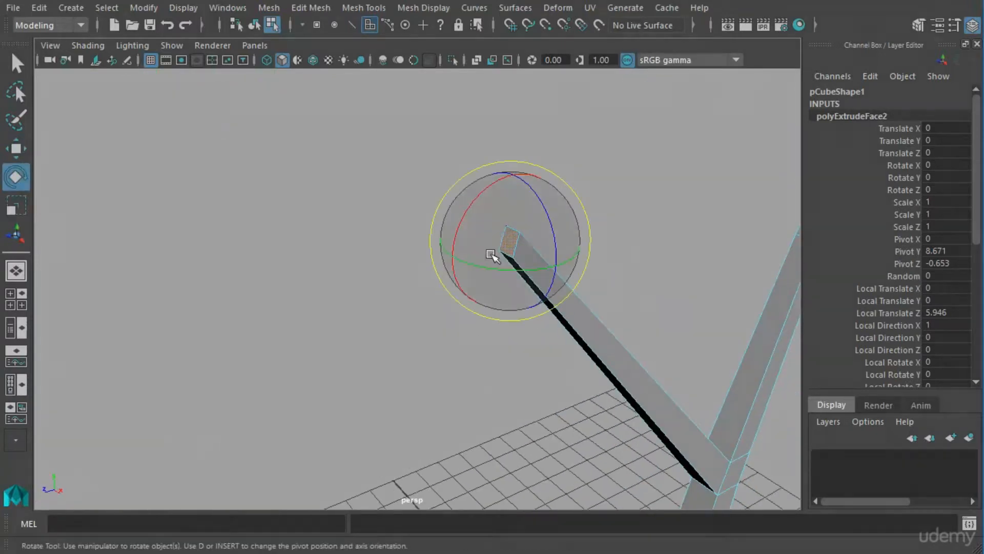
{"action": "left_click_drag", "start_coordinate": [479, 213], "coordinate": [564, 210]}
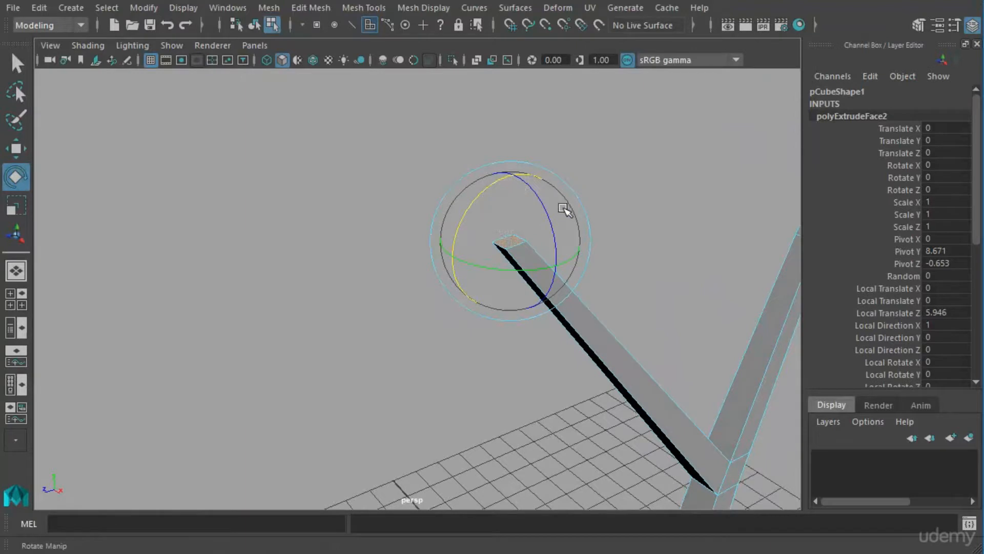
{"action": "left_click_drag", "start_coordinate": [598, 282], "coordinate": [273, 326], "text": "alt"}
{"action": "left_click_drag", "start_coordinate": [396, 333], "coordinate": [441, 287], "text": "alt"}
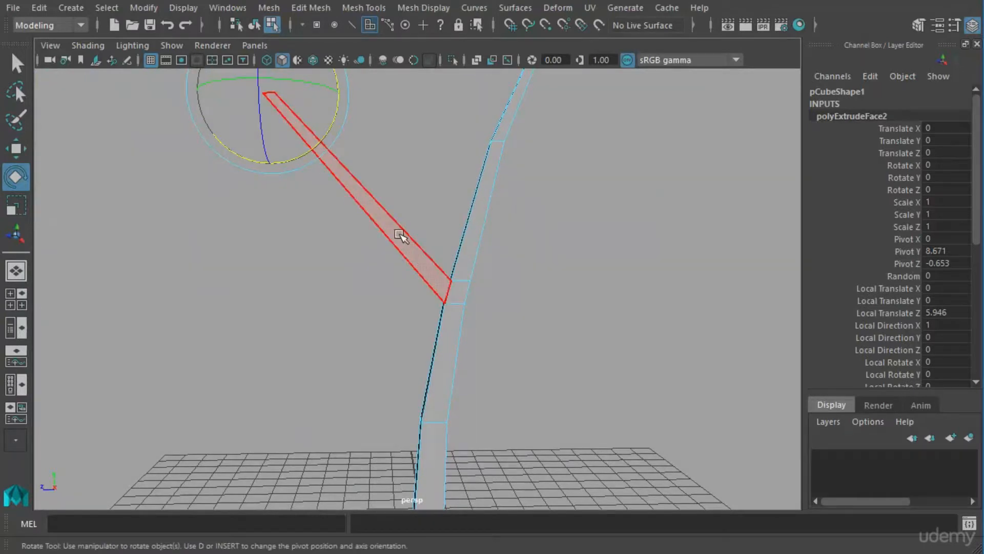
Insert an edge loop midway along the branch and move it downward to bend the branch.
{"action": "left_click_drag", "start_coordinate": [390, 225], "coordinate": [387, 271], "text": "alt"}
{"action": "right_click_drag", "start_coordinate": [387, 270], "coordinate": [354, 378]}
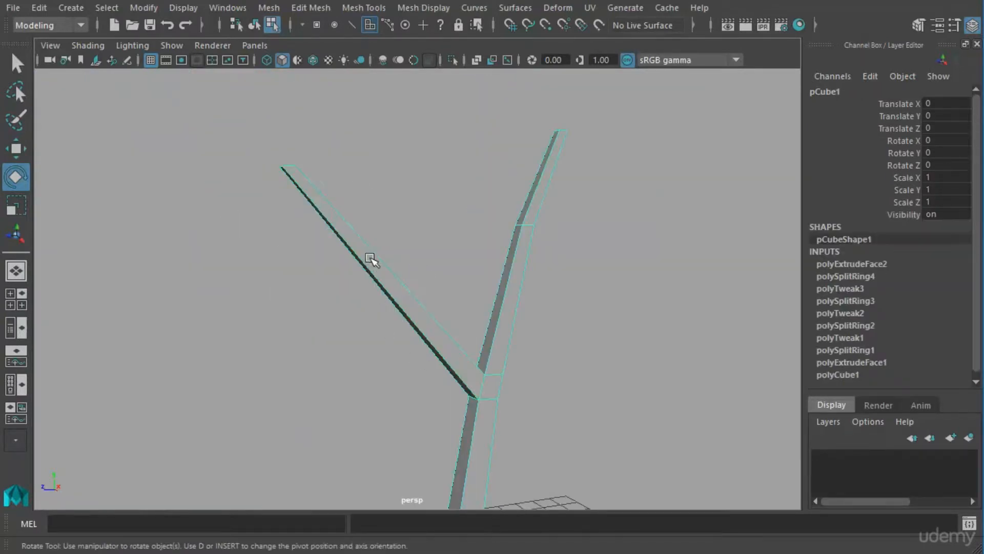
{"action": "right_click_drag", "start_coordinate": [372, 262], "coordinate": [289, 282], "text": "shift"}
{"action": "left_click_drag", "start_coordinate": [393, 271], "coordinate": [348, 303]}
{"action": "key", "text": "w"}
{"action": "left_click_drag", "start_coordinate": [382, 240], "coordinate": [385, 259]}
{"action": "middle_click_drag", "start_coordinate": [407, 274], "coordinate": [514, 284], "text": "alt"}
{"action": "scroll", "coordinate": [492, 297], "scroll_direction": "down", "scroll_amount": 4}
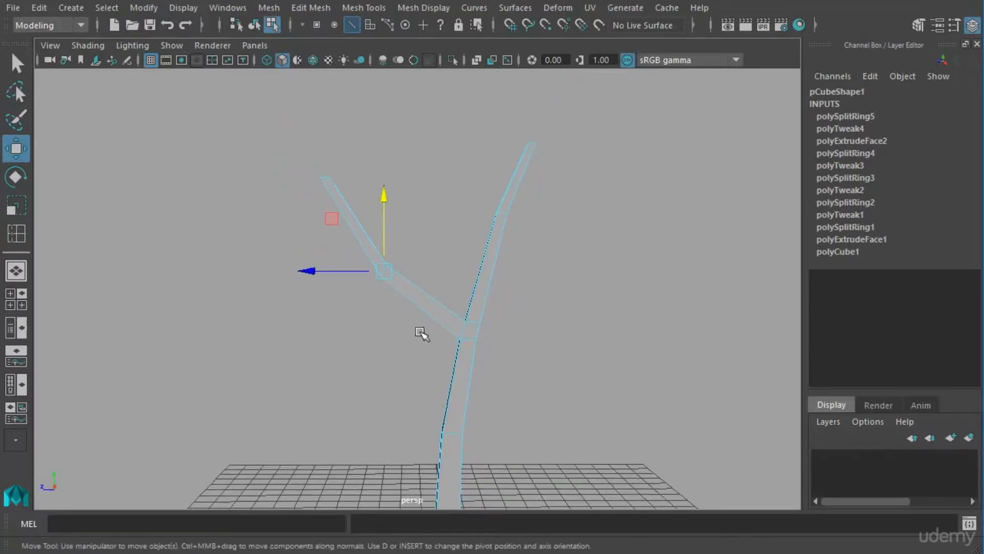
Return the mesh to object mode and examine the forked trunk's shape from several sides.
{"action": "middle_click_drag", "start_coordinate": [420, 336], "coordinate": [410, 295], "text": "alt"}
{"action": "left_click_drag", "start_coordinate": [408, 294], "coordinate": [496, 303], "text": "alt"}
{"action": "right_click_drag", "start_coordinate": [446, 300], "coordinate": [417, 386]}
{"action": "left_click_drag", "start_coordinate": [485, 355], "coordinate": [430, 312], "text": "alt"}
{"action": "middle_click_drag", "start_coordinate": [503, 315], "coordinate": [506, 374], "text": "alt"}
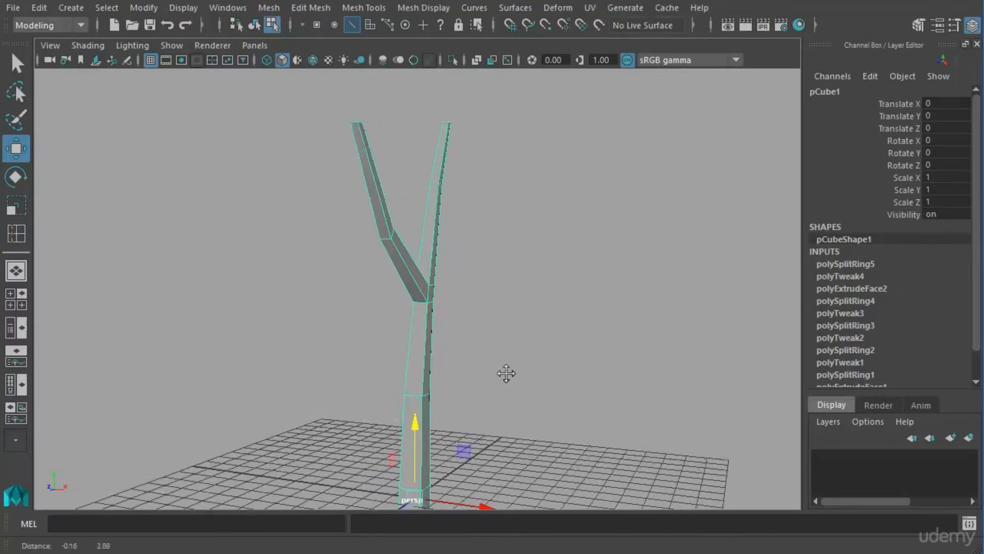
{"action": "right_click_drag", "start_coordinate": [506, 374], "coordinate": [482, 378], "text": "alt"}
{"action": "left_click_drag", "start_coordinate": [482, 377], "coordinate": [426, 380], "text": "alt"}
{"action": "middle_click_drag", "start_coordinate": [426, 380], "coordinate": [428, 390], "text": "alt"}
{"action": "mouse_move", "coordinate": [441, 390]}
{"action": "right_mouse_down", "text": "alt"}
{"action": "mouse_move", "coordinate": [451, 387]}
{"action": "mouse_move", "coordinate": [437, 375]}
{"action": "right_mouse_up", "text": "alt"}
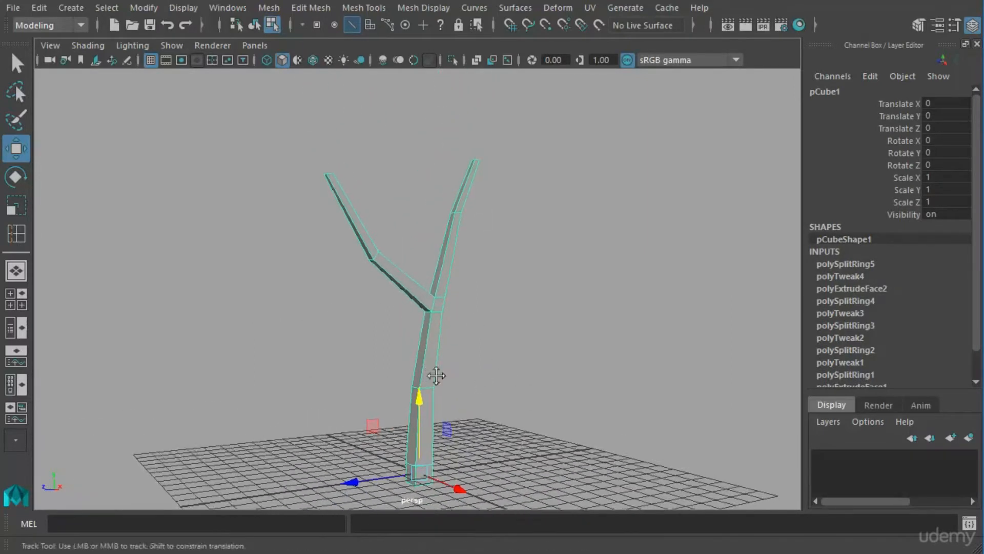
{"action": "middle_click_drag", "start_coordinate": [437, 376], "coordinate": [435, 380], "text": "alt"}
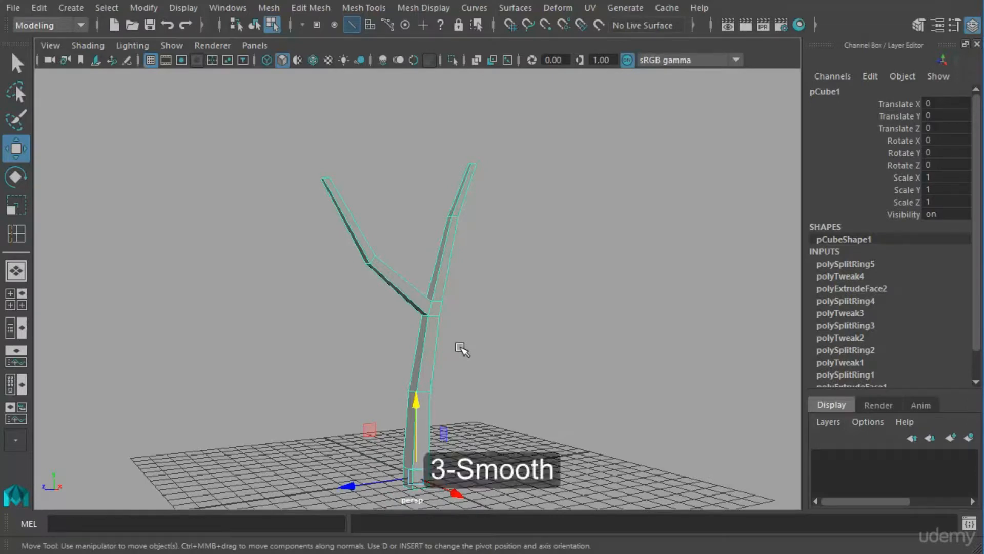
Preview the forked trunk in smooth display from several angles and return it to the unsmoothed display.
{"action": "key", "text": "3"}
{"action": "left_click", "coordinate": [501, 385]}
{"action": "left_click_drag", "start_coordinate": [500, 384], "coordinate": [450, 415], "text": "alt"}
{"action": "left_click", "coordinate": [439, 354]}
{"action": "left_click_drag", "start_coordinate": [440, 353], "coordinate": [463, 399], "text": "alt"}
{"action": "key", "text": "1"}
Switch to vertex selection and scale the vertices at the trunk's base outward to widen it.
{"action": "middle_click_drag", "start_coordinate": [466, 399], "coordinate": [468, 369], "text": "alt"}
{"action": "right_click_drag", "start_coordinate": [447, 387], "coordinate": [511, 404], "text": "alt"}
{"action": "middle_click_drag", "start_coordinate": [496, 403], "coordinate": [501, 372], "text": "alt"}
{"action": "right_click_drag", "start_coordinate": [437, 397], "coordinate": [402, 408]}
{"action": "right_click_drag", "start_coordinate": [437, 289], "coordinate": [380, 294]}
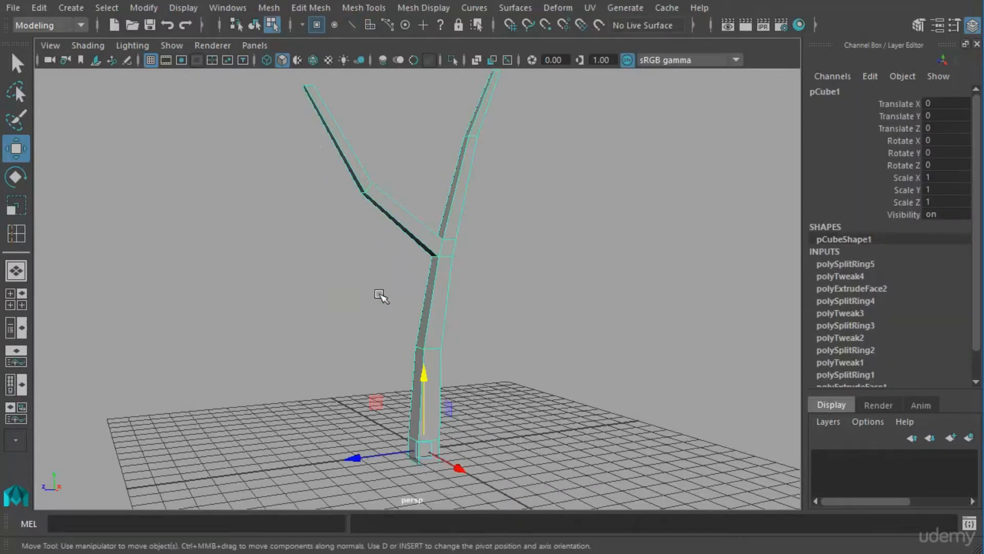
{"action": "left_click_drag", "start_coordinate": [385, 415], "coordinate": [471, 485]}
{"action": "key", "text": "ctrl+z"}
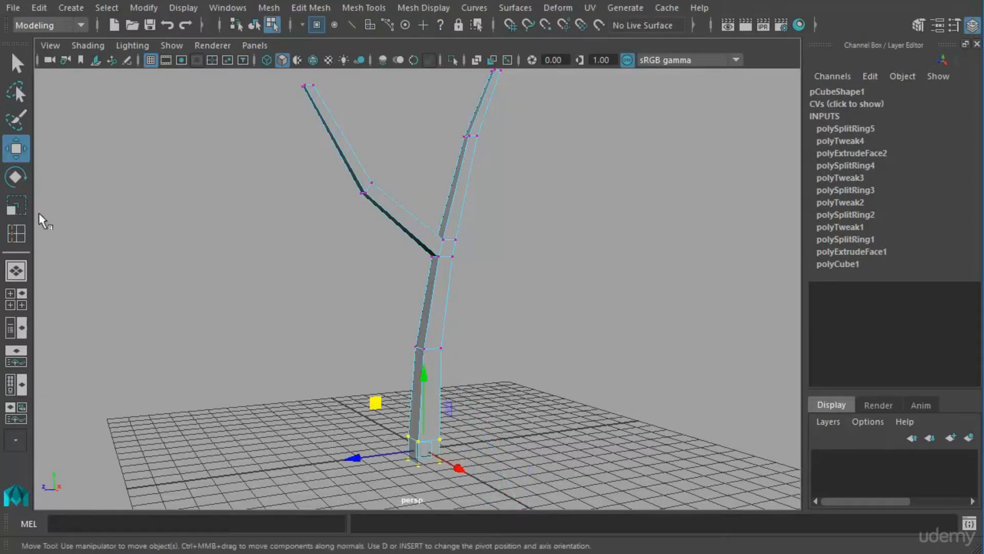
{"action": "left_click", "coordinate": [16, 205]}
{"action": "middle_click_drag", "start_coordinate": [441, 461], "coordinate": [444, 456]}
{"action": "left_click_drag", "start_coordinate": [444, 456], "coordinate": [445, 456]}
Select the vertices around the middle of the trunk and at the fork and scale them to adjust the trunk's thickness.
{"action": "scroll", "coordinate": [490, 380], "scroll_direction": "down", "scroll_amount": 2}
{"action": "middle_click_drag", "start_coordinate": [452, 329], "coordinate": [449, 377], "text": "alt"}
{"action": "left_click_drag", "start_coordinate": [368, 357], "coordinate": [436, 391]}
{"action": "left_click_drag", "start_coordinate": [468, 285], "coordinate": [404, 332]}
{"action": "left_click_drag", "start_coordinate": [451, 308], "coordinate": [450, 311]}
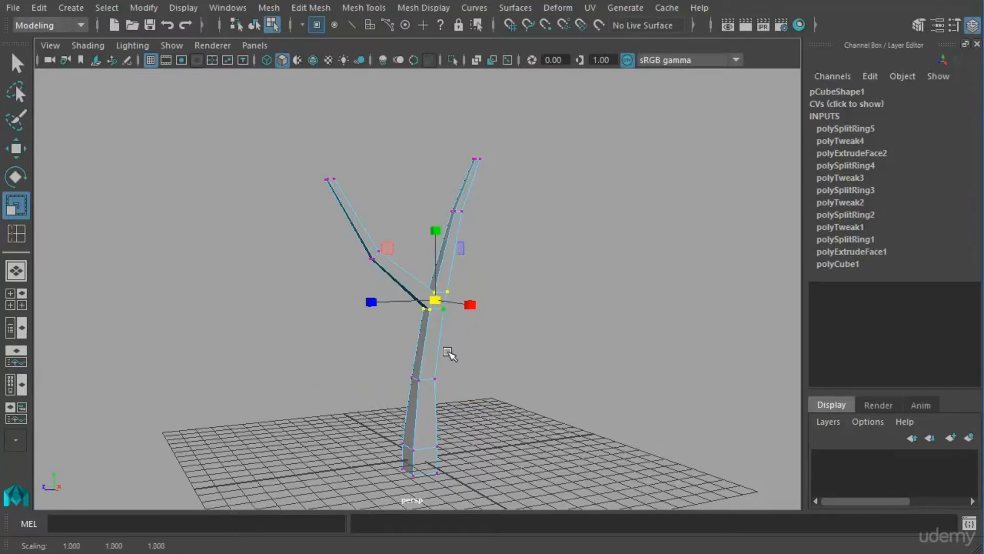
{"action": "left_click_drag", "start_coordinate": [489, 388], "coordinate": [466, 433], "text": "alt"}
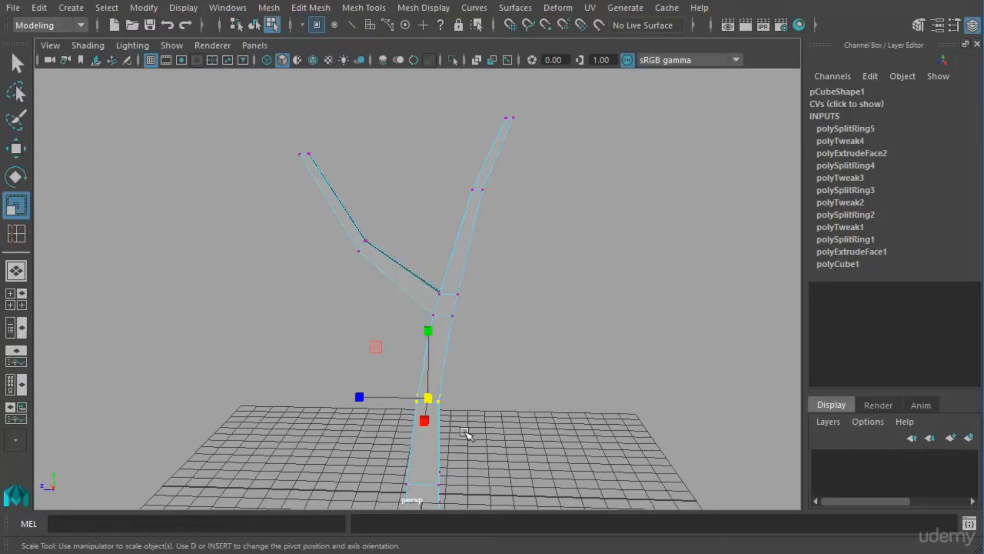
{"action": "middle_click_drag", "start_coordinate": [487, 364], "coordinate": [479, 306], "text": "alt"}
Switch to edge selection and move the edge just below the fork, opposite the branch, downward to refine the joint.
{"action": "left_click_drag", "start_coordinate": [605, 259], "coordinate": [575, 288], "text": "alt"}
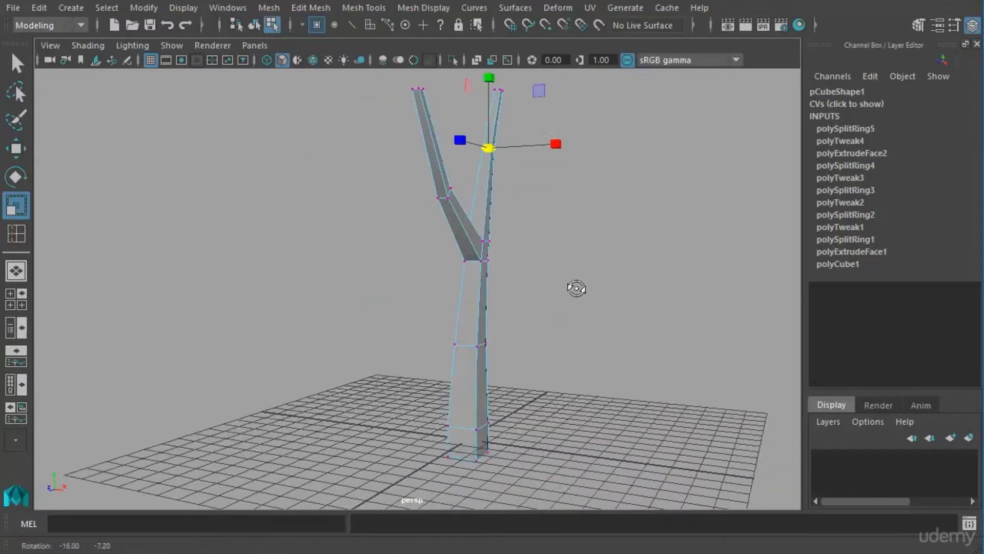
{"action": "left_click_drag", "start_coordinate": [488, 149], "coordinate": [507, 165]}
{"action": "left_click_drag", "start_coordinate": [449, 230], "coordinate": [499, 268]}
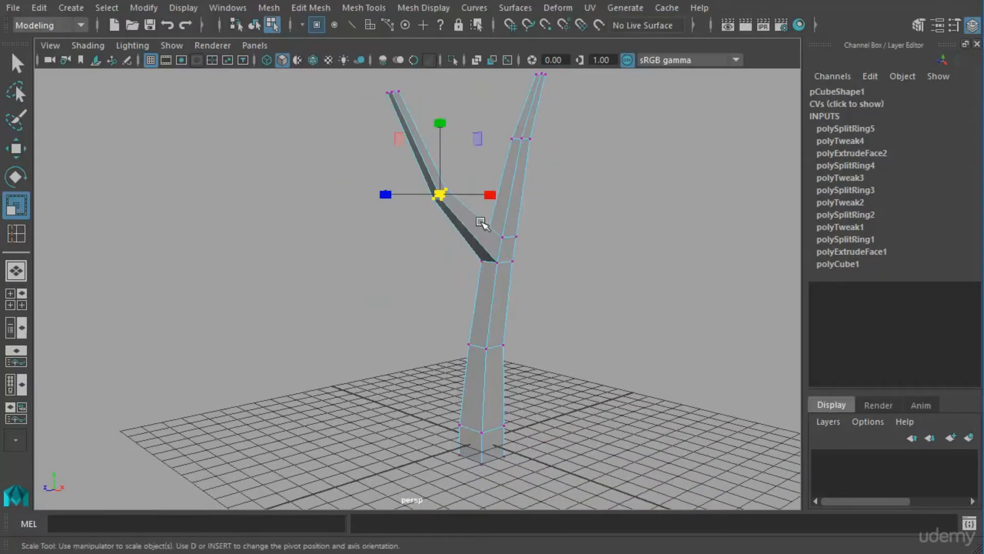
{"action": "left_click_drag", "start_coordinate": [440, 193], "coordinate": [513, 257]}
{"action": "right_click_drag", "start_coordinate": [512, 258], "coordinate": [556, 256], "text": "alt"}
{"action": "middle_click_drag", "start_coordinate": [555, 256], "coordinate": [483, 281], "text": "alt"}
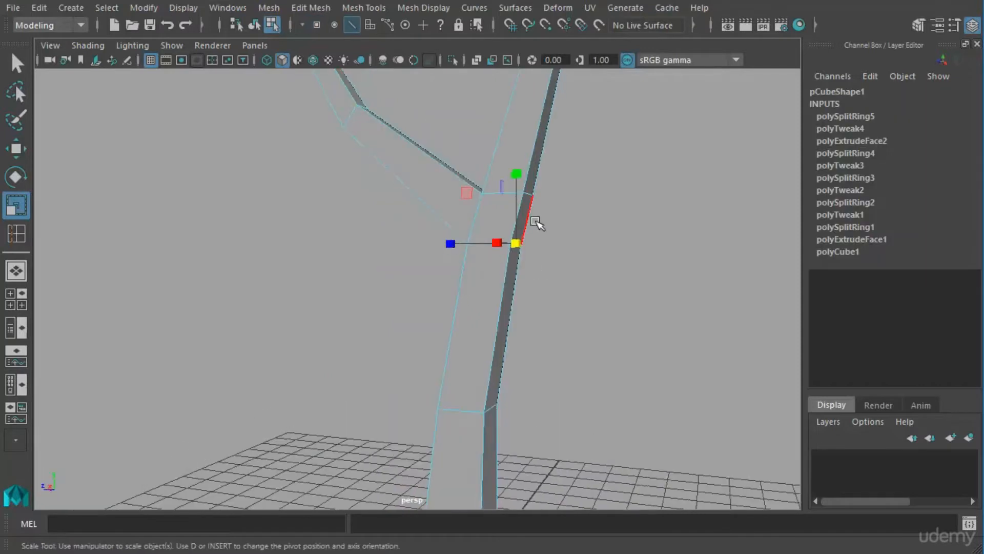
{"action": "key", "text": "w"}
{"action": "left_click_drag", "start_coordinate": [523, 263], "coordinate": [556, 232], "text": "alt"}
{"action": "mouse_move", "coordinate": [502, 312]}
{"action": "left_mouse_down", "text": "alt"}
{"action": "mouse_move", "coordinate": [468, 310]}
{"action": "mouse_move", "coordinate": [486, 309]}
{"action": "left_mouse_up", "text": "alt"}
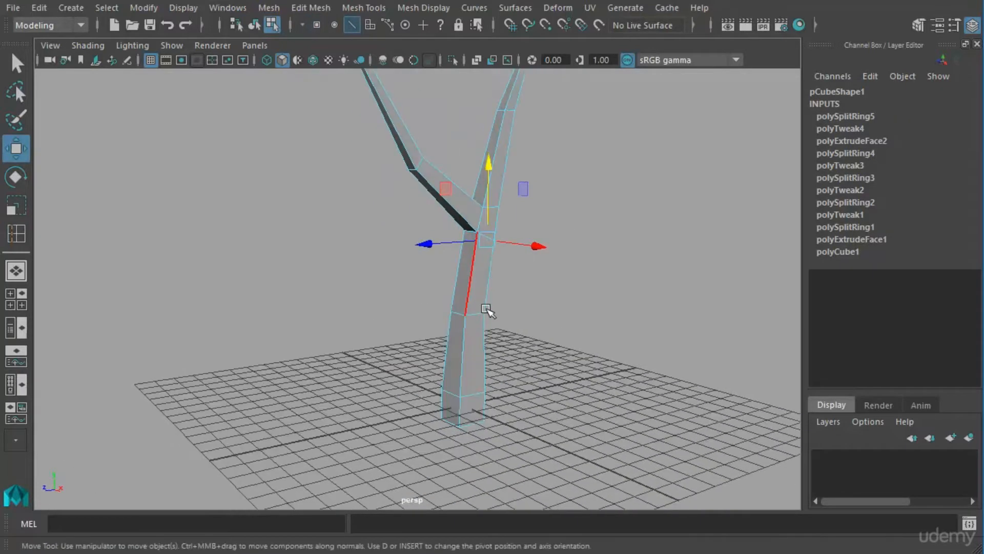
{"action": "right_click_drag", "start_coordinate": [476, 296], "coordinate": [449, 395]}
Preview the trunk in smooth display, compare it with the unsmoothed mesh, and return to the unsmoothed display.
{"action": "key", "text": "3"}
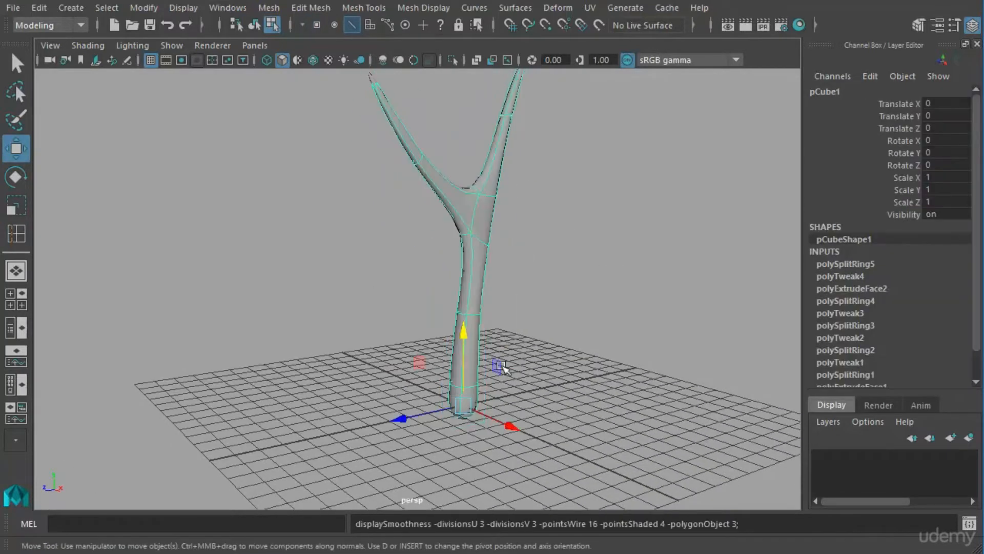
{"action": "left_click_drag", "start_coordinate": [527, 293], "coordinate": [492, 297], "text": "alt"}
{"action": "key", "text": "1"}
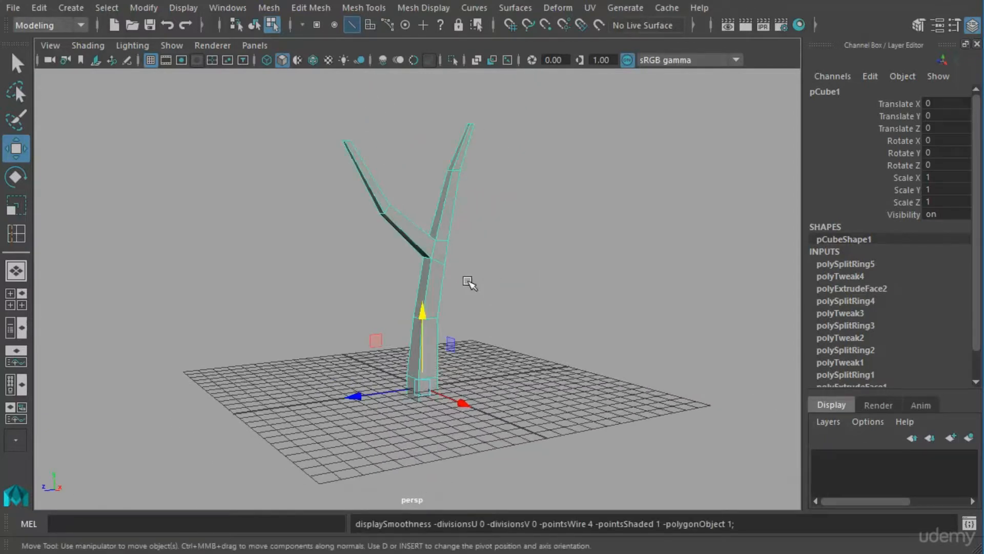
{"action": "key", "text": "3"}
{"action": "key", "text": "1"}
{"action": "left_click_drag", "start_coordinate": [455, 321], "coordinate": [424, 303], "text": "alt"}
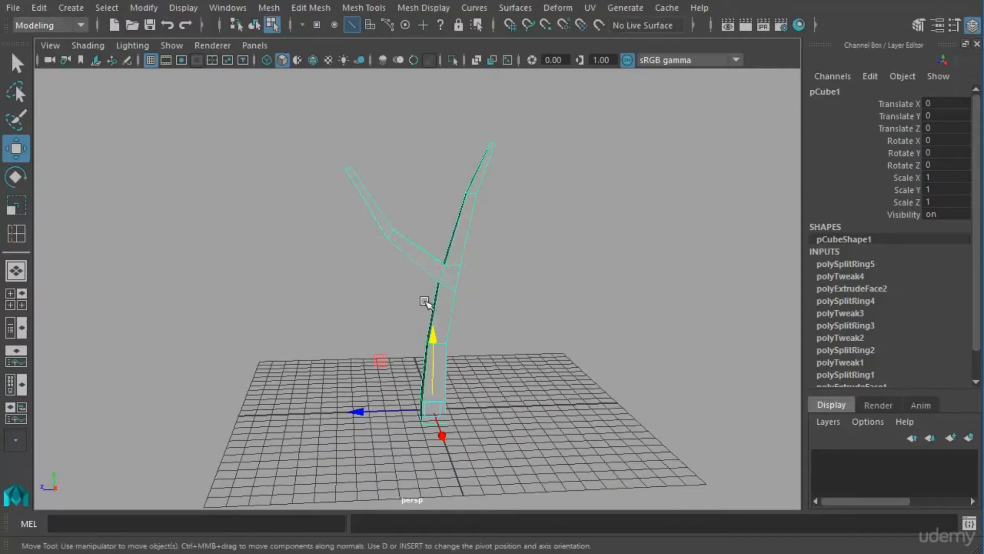
Insert four edge loops midway along the segments of the side branch and of the trunk above the fork.
{"action": "left_click", "coordinate": [16, 233]}
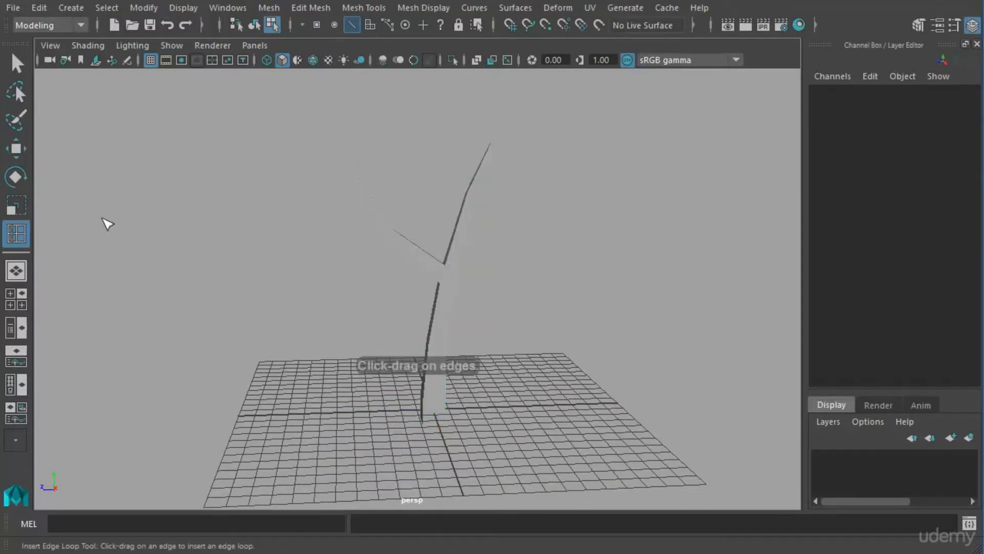
{"action": "left_click_drag", "start_coordinate": [438, 274], "coordinate": [460, 337], "text": "alt"}
{"action": "left_click_drag", "start_coordinate": [333, 261], "coordinate": [341, 263]}
{"action": "left_click_drag", "start_coordinate": [392, 312], "coordinate": [441, 293]}
{"action": "left_click_drag", "start_coordinate": [465, 214], "coordinate": [468, 206]}
{"action": "middle_click_drag", "start_coordinate": [480, 313], "coordinate": [487, 197], "text": "alt"}
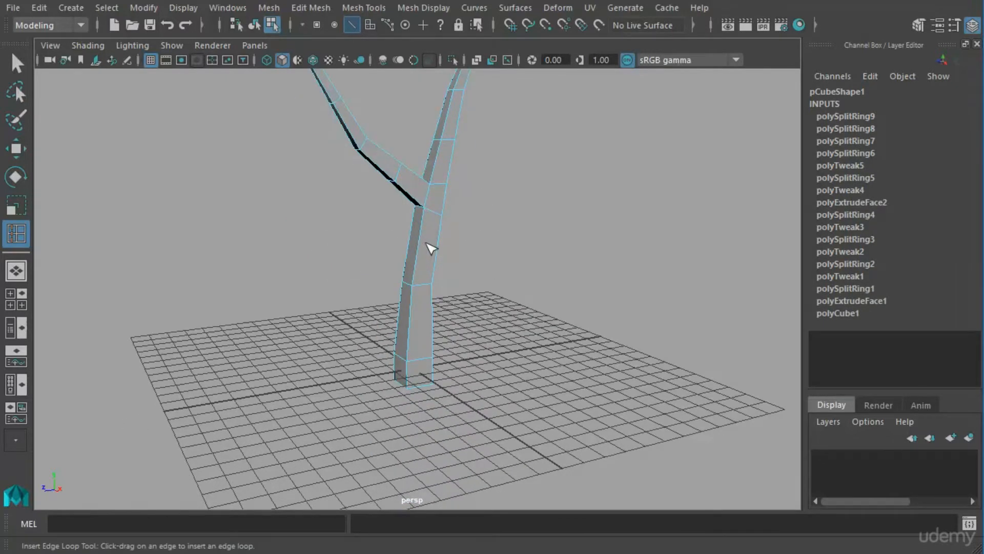
Insert two more edge loops midway along the trunk segments below the fork.
{"action": "left_click_drag", "start_coordinate": [432, 256], "coordinate": [432, 256]}
{"action": "left_click_drag", "start_coordinate": [420, 336], "coordinate": [417, 334]}
{"action": "left_click_drag", "start_coordinate": [421, 334], "coordinate": [401, 329], "text": "alt"}
{"action": "middle_click_drag", "start_coordinate": [423, 328], "coordinate": [424, 351], "text": "alt"}
{"action": "left_click_drag", "start_coordinate": [402, 339], "coordinate": [444, 337], "text": "alt"}
{"action": "middle_click_drag", "start_coordinate": [439, 325], "coordinate": [456, 344], "text": "alt"}
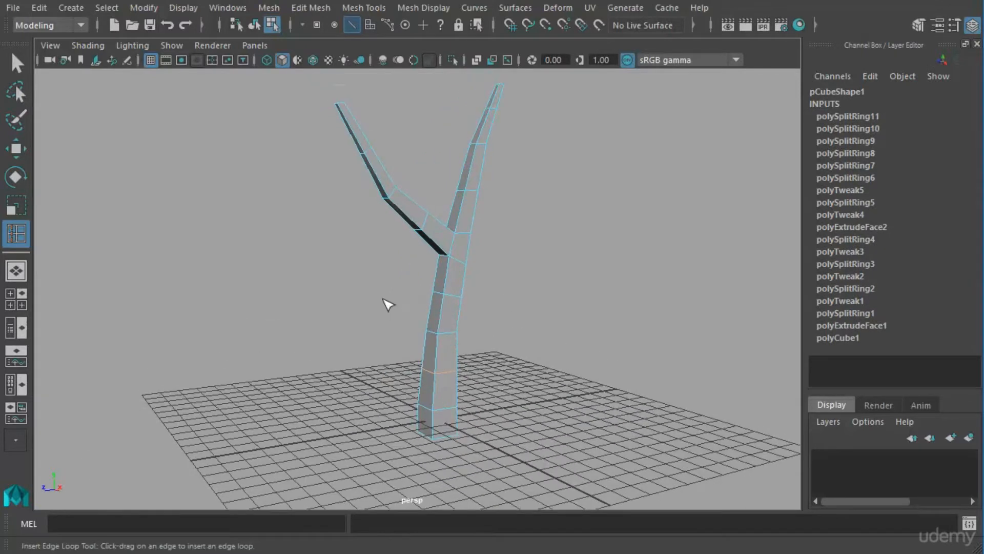
Move the new edge loop on the lower trunk sideways to curve the trunk's base section.
{"action": "middle_click_drag", "start_coordinate": [401, 298], "coordinate": [402, 300], "text": "alt"}
{"action": "left_click_drag", "start_coordinate": [397, 302], "coordinate": [432, 358], "text": "alt"}
{"action": "key", "text": "w"}
{"action": "middle_click_drag", "start_coordinate": [432, 358], "coordinate": [497, 285], "text": "alt"}
{"action": "right_click_drag", "start_coordinate": [497, 284], "coordinate": [519, 307], "text": "alt"}
{"action": "left_click_drag", "start_coordinate": [388, 332], "coordinate": [385, 331]}
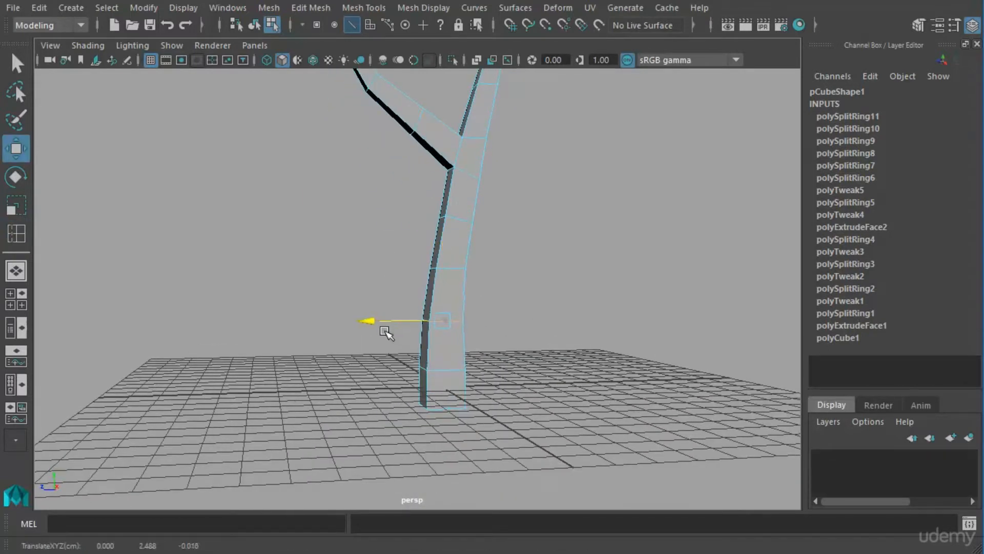
{"action": "middle_click_drag", "start_coordinate": [400, 297], "coordinate": [393, 367], "text": "alt"}
Select the next edge loop up the trunk and try to shift it sideways, undoing the unwanted change.
{"action": "double_click", "coordinate": [462, 299]}
{"action": "left_click_drag", "start_coordinate": [467, 310], "coordinate": [387, 303], "text": "alt"}
{"action": "left_click", "coordinate": [418, 306]}
{"action": "key", "text": "ctrl+z"}
{"action": "key", "text": "e"}
{"action": "key", "text": "r"}
{"action": "key", "text": "w"}
{"action": "key", "text": "r"}
{"action": "left_click_drag", "start_coordinate": [457, 301], "coordinate": [458, 301]}
{"action": "key", "text": "w"}
Select the edge loop just above the fork, shift it sideways, and rotate it to follow the trunk's bend.
{"action": "double_click", "coordinate": [450, 347]}
{"action": "left_click_drag", "start_coordinate": [450, 347], "coordinate": [432, 381]}
{"action": "key", "text": "ctrl+z"}
{"action": "key", "text": "r"}
{"action": "key", "text": "w"}
{"action": "middle_click_drag", "start_coordinate": [434, 313], "coordinate": [391, 314]}
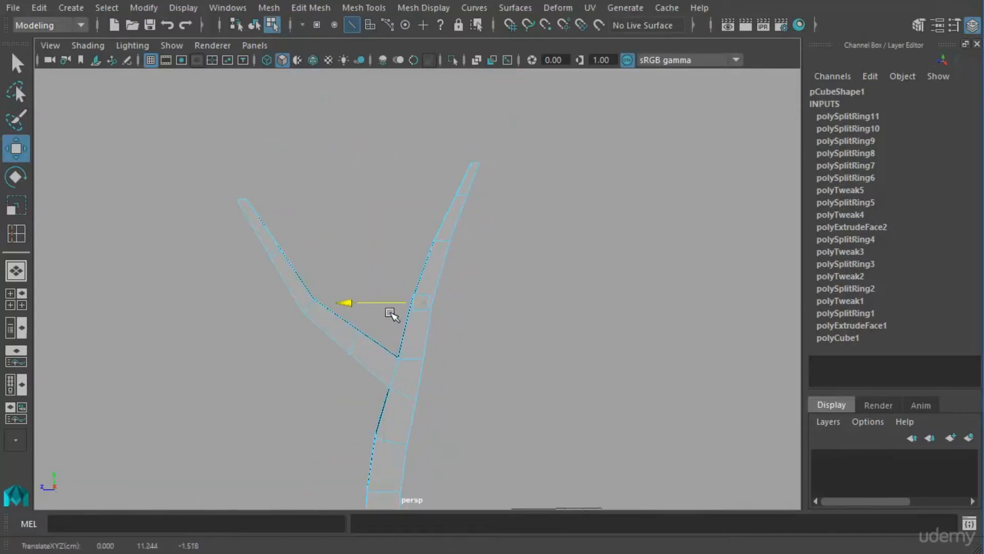
{"action": "key", "text": "e"}
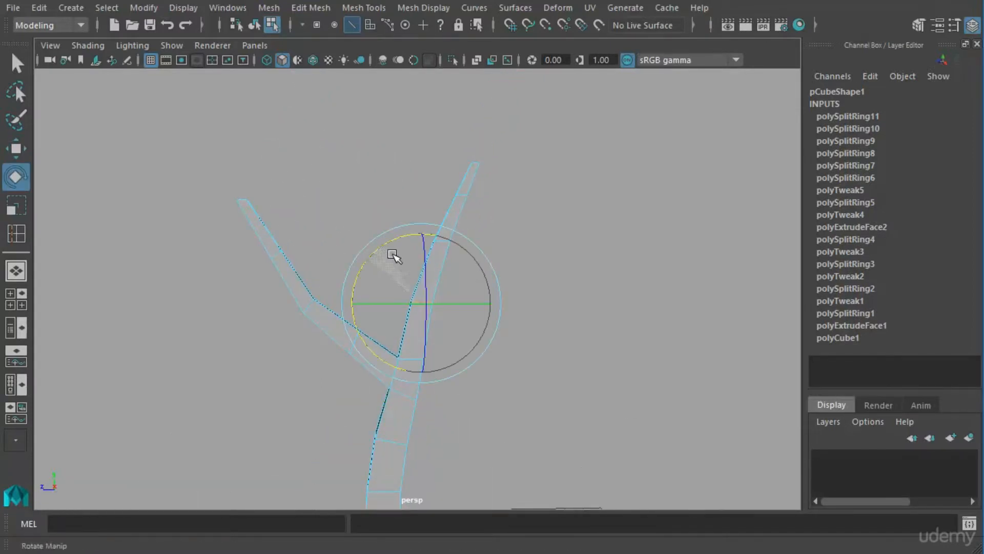
{"action": "left_click_drag", "start_coordinate": [395, 255], "coordinate": [493, 342], "text": "alt"}
{"action": "left_click_drag", "start_coordinate": [387, 273], "coordinate": [392, 270]}
{"action": "left_click_drag", "start_coordinate": [405, 271], "coordinate": [463, 272], "text": "alt"}
{"action": "middle_click_drag", "start_coordinate": [463, 272], "coordinate": [466, 329], "text": "alt"}
Select the next edge loop up the trunk above the fork and rotate it perpendicular to the trunk's direction.
{"action": "left_click", "coordinate": [464, 313]}
{"action": "left_click", "coordinate": [423, 297]}
{"action": "left_click_drag", "start_coordinate": [431, 314], "coordinate": [780, 321], "text": "alt"}
{"action": "left_click_drag", "start_coordinate": [505, 295], "coordinate": [474, 319], "text": "alt"}
{"action": "middle_click_drag", "start_coordinate": [475, 318], "coordinate": [503, 277], "text": "alt"}
{"action": "mouse_move", "coordinate": [502, 276]}
{"action": "left_mouse_down", "text": "alt"}
{"action": "mouse_move", "coordinate": [494, 274]}
{"action": "mouse_move", "coordinate": [501, 281]}
{"action": "left_mouse_up", "text": "alt"}
{"action": "left_click", "coordinate": [503, 281]}
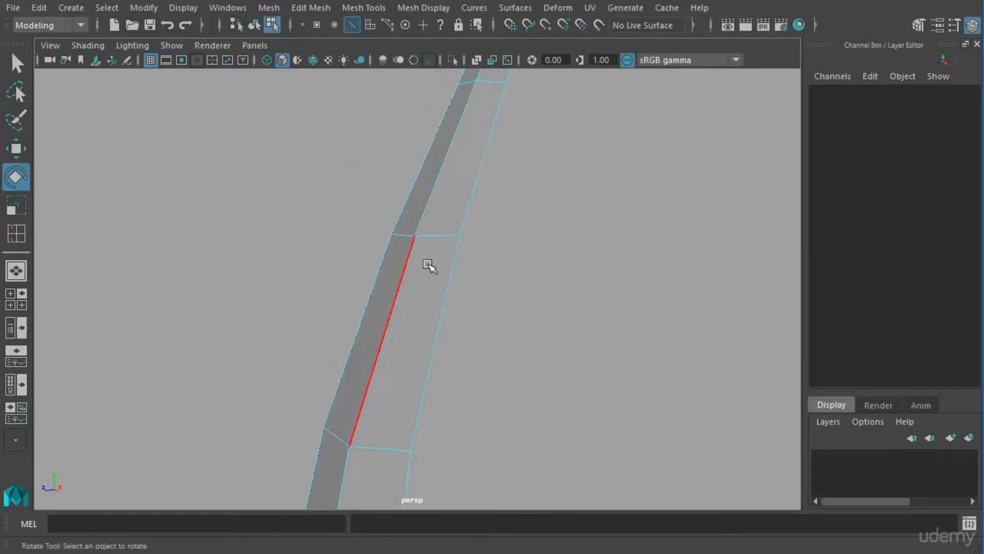
{"action": "left_click", "coordinate": [440, 246]}
{"action": "left_click_drag", "start_coordinate": [431, 253], "coordinate": [548, 297], "text": "alt"}
{"action": "left_click", "coordinate": [551, 298]}
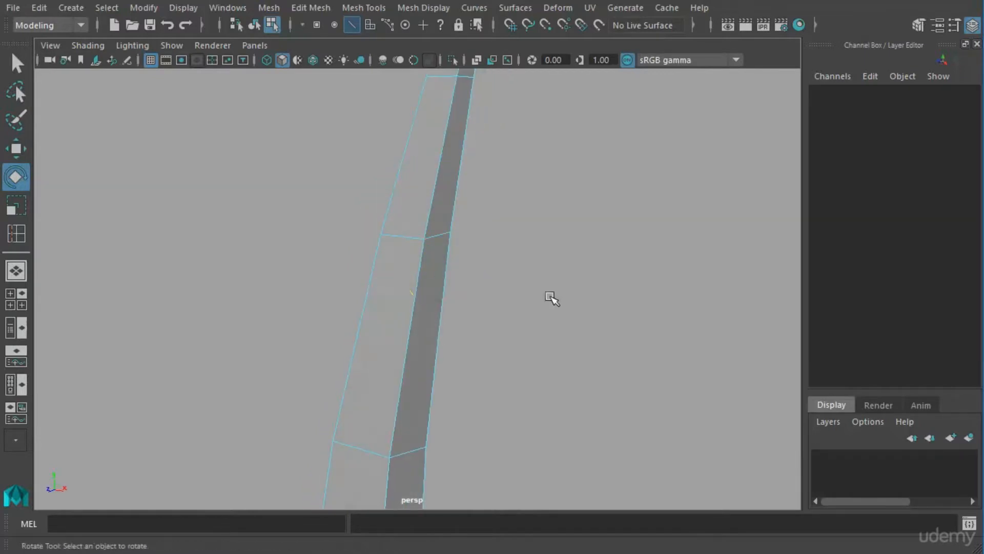
{"action": "left_click", "coordinate": [407, 244]}
{"action": "left_click_drag", "start_coordinate": [433, 224], "coordinate": [408, 241], "text": "alt"}
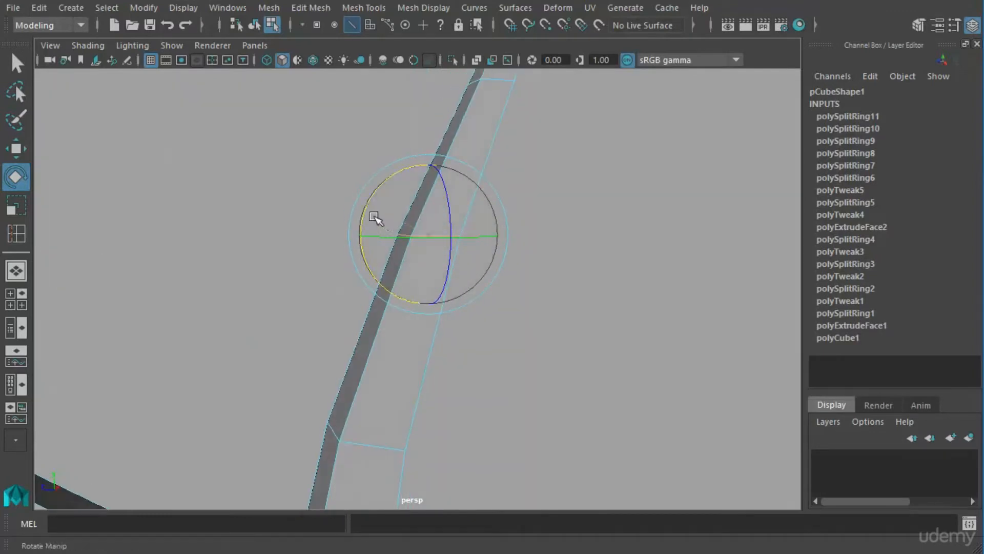
{"action": "left_click_drag", "start_coordinate": [388, 203], "coordinate": [467, 294], "text": "alt"}
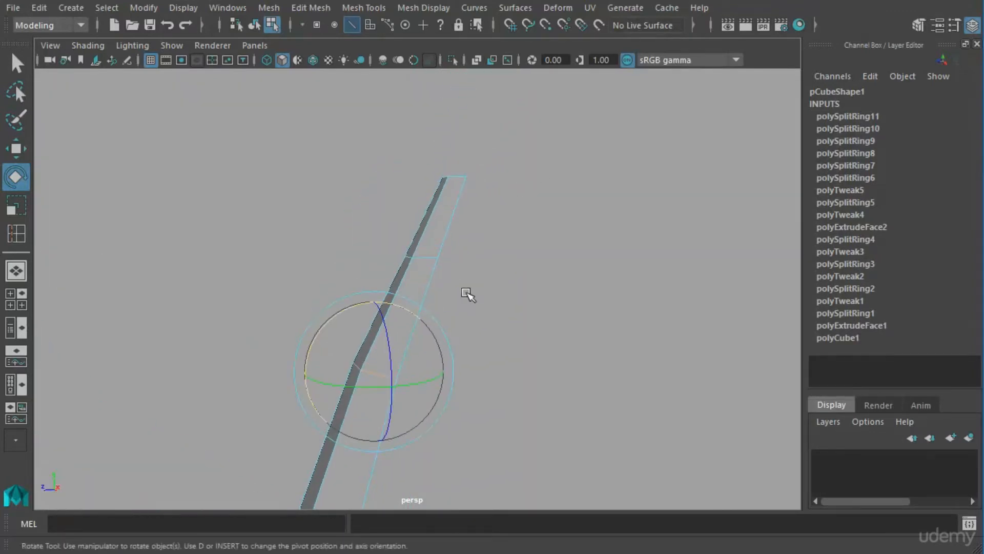
Rotate the edge loop nearest the trunk's upper tip to align it with the trunk's slant.
{"action": "left_click", "coordinate": [439, 267]}
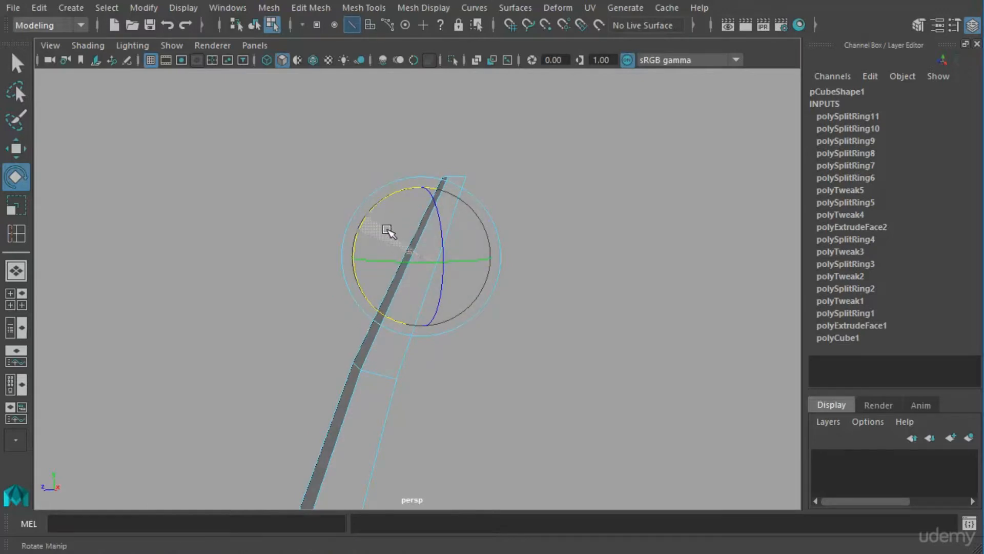
{"action": "middle_click_drag", "start_coordinate": [328, 325], "coordinate": [574, 133], "text": "alt"}
{"action": "right_click_drag", "start_coordinate": [492, 215], "coordinate": [431, 249], "text": "alt"}
{"action": "middle_click_drag", "start_coordinate": [491, 282], "coordinate": [465, 253], "text": "alt"}
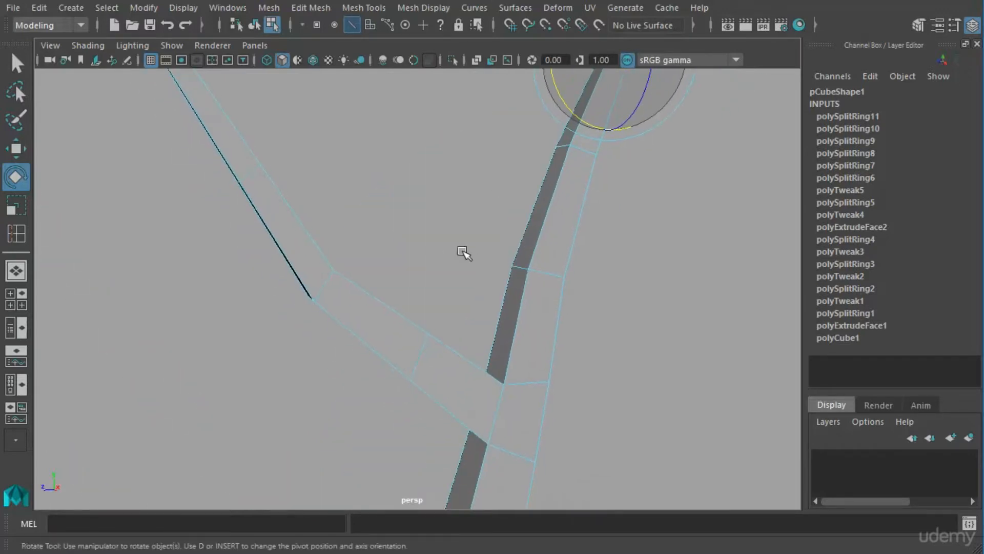
Switch to vertex selection and move the branch's vertex ring nearest the fork downward to round the branch's curve.
{"action": "left_click_drag", "start_coordinate": [466, 253], "coordinate": [396, 275], "text": "alt"}
{"action": "right_click_drag", "start_coordinate": [399, 332], "coordinate": [329, 351]}
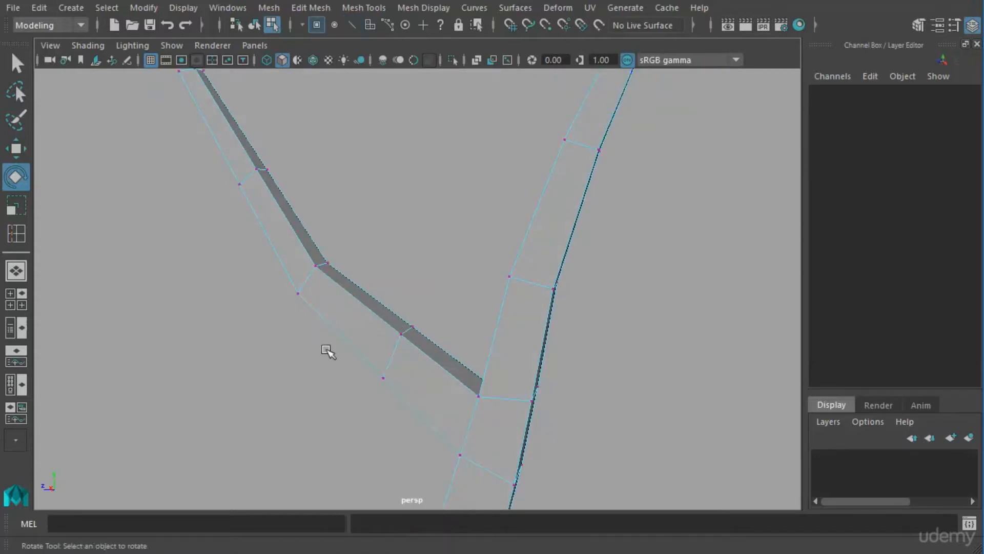
{"action": "left_click_drag", "start_coordinate": [442, 316], "coordinate": [424, 393]}
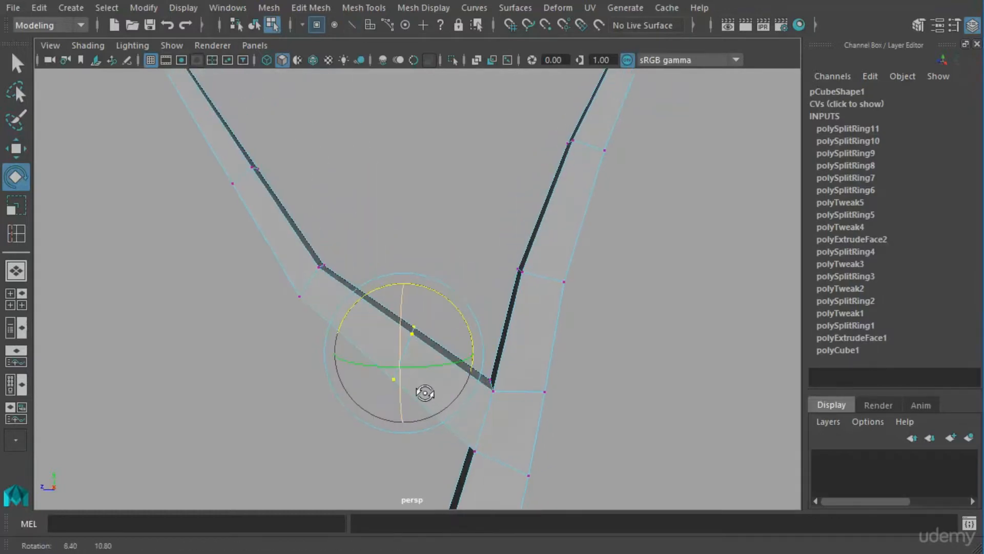
{"action": "key", "text": "w"}
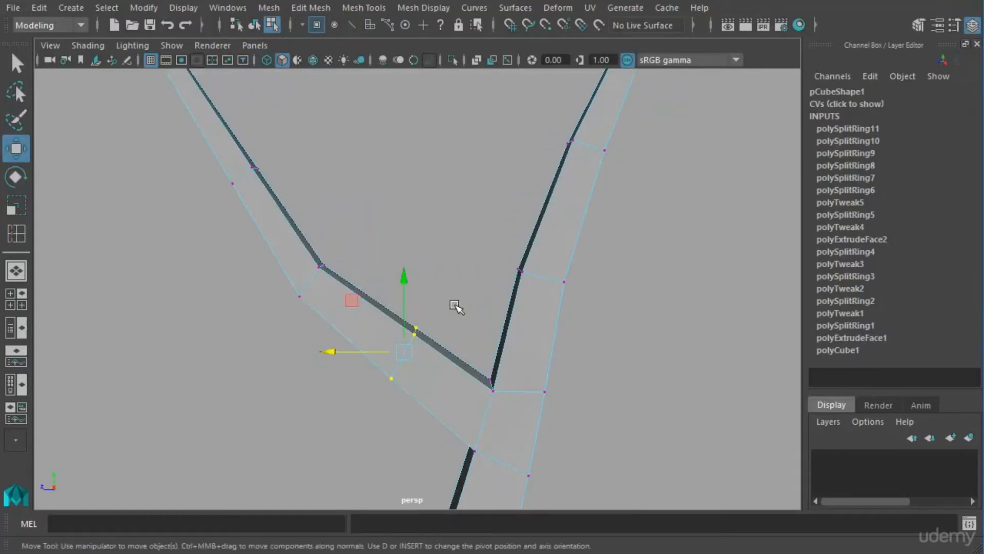
{"action": "left_click_drag", "start_coordinate": [414, 290], "coordinate": [412, 306]}
{"action": "left_click_drag", "start_coordinate": [380, 377], "coordinate": [375, 378]}
Select the vertices at the branch's bend and move them sideways to smooth its curve.
{"action": "middle_click_drag", "start_coordinate": [339, 291], "coordinate": [445, 363], "text": "alt"}
{"action": "left_click_drag", "start_coordinate": [333, 225], "coordinate": [430, 294]}
{"action": "left_click_drag", "start_coordinate": [306, 264], "coordinate": [292, 262]}
{"action": "right_click_drag", "start_coordinate": [374, 290], "coordinate": [339, 341], "text": "alt"}
Return the mesh to object mode and examine the refined trunk and branch in smooth display.
{"action": "middle_click_drag", "start_coordinate": [535, 418], "coordinate": [483, 338], "text": "alt"}
{"action": "mouse_move", "coordinate": [483, 338]}
{"action": "left_mouse_down", "text": "alt"}
{"action": "mouse_move", "coordinate": [512, 337]}
{"action": "mouse_move", "coordinate": [479, 338]}
{"action": "left_mouse_up", "text": "alt"}
{"action": "right_click_drag", "start_coordinate": [446, 322], "coordinate": [444, 413], "text": "alt"}
{"action": "left_click_drag", "start_coordinate": [441, 412], "coordinate": [462, 303], "text": "alt"}
{"action": "right_click_drag", "start_coordinate": [451, 286], "coordinate": [432, 394]}
{"action": "key", "text": "3"}
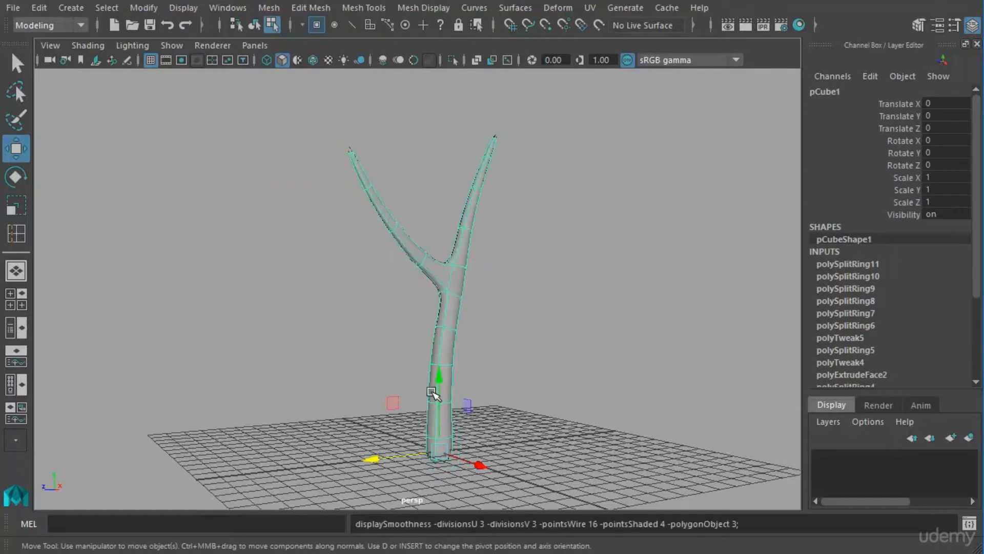
{"action": "left_click", "coordinate": [518, 367]}
{"action": "left_click_drag", "start_coordinate": [517, 366], "coordinate": [492, 364], "text": "alt"}
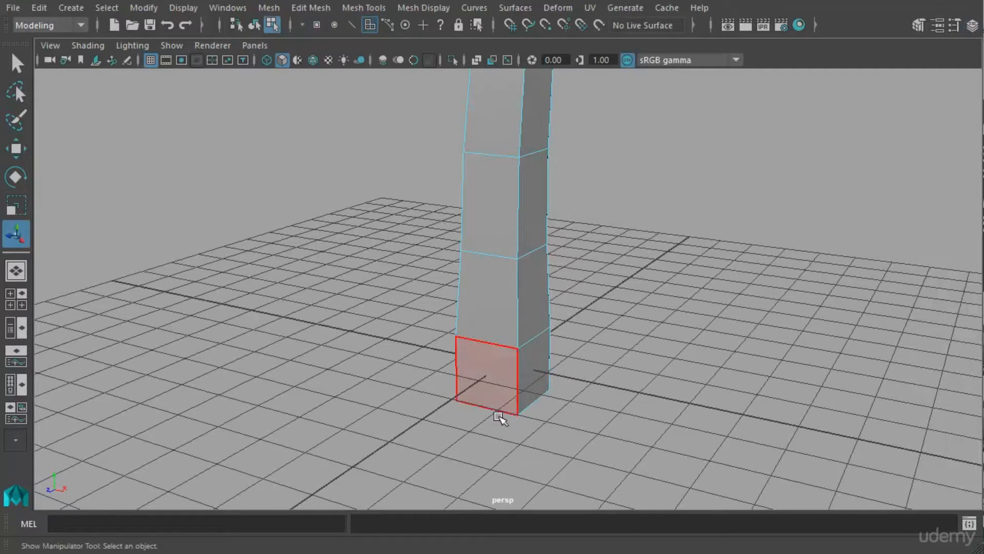
Extrude the four side faces at the trunk's base outward with a Local Translate Z of 2.463.
{"action": "left_click_drag", "start_coordinate": [545, 413], "coordinate": [565, 412], "text": "alt"}
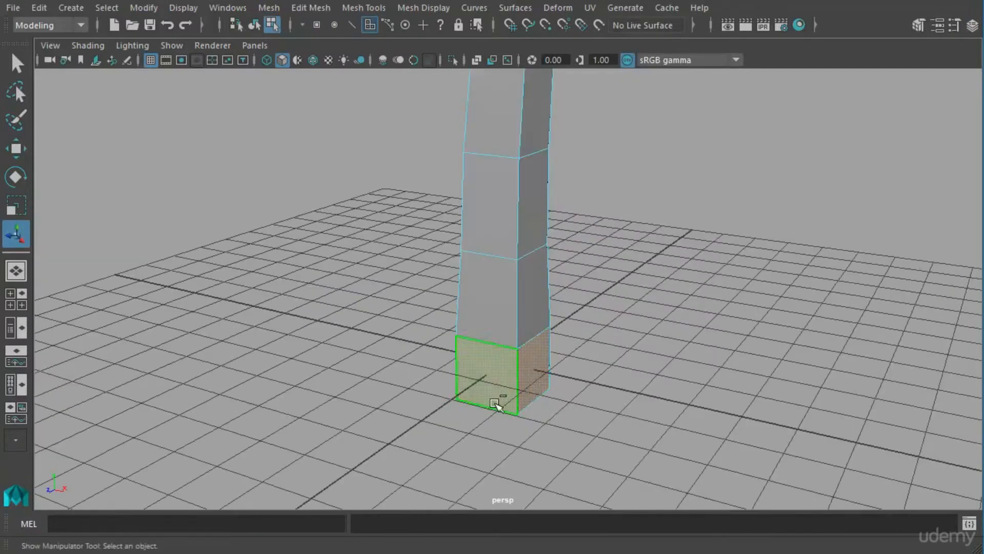
{"action": "left_click_drag", "start_coordinate": [500, 402], "coordinate": [600, 431], "text": "alt"}
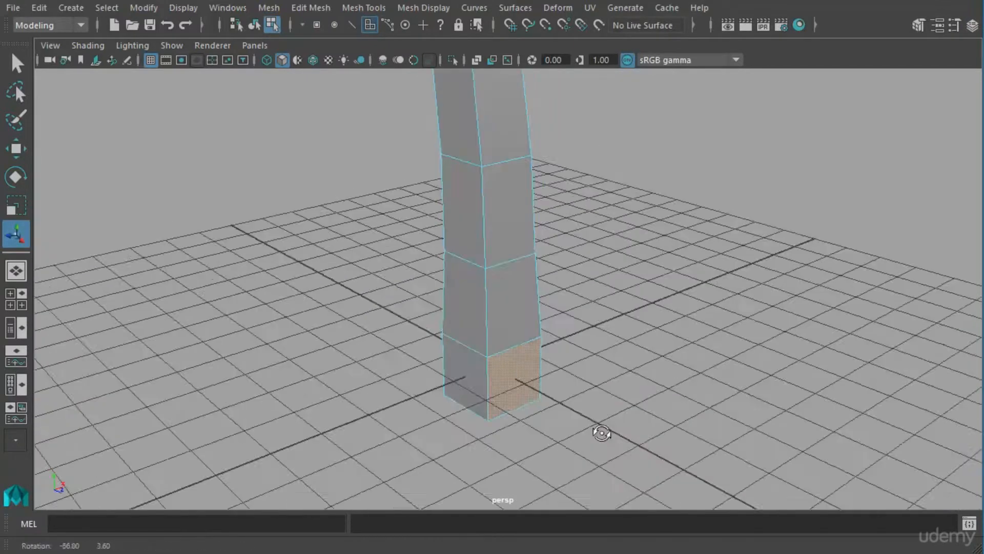
{"action": "left_click_drag", "start_coordinate": [444, 440], "coordinate": [605, 436], "text": "alt"}
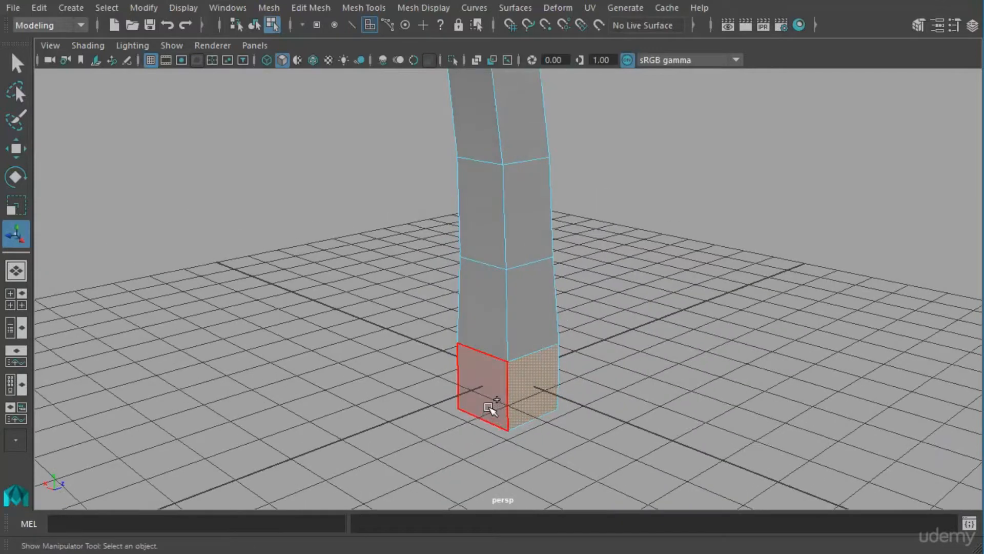
{"action": "left_click", "coordinate": [490, 407], "text": "shift"}
{"action": "left_click_drag", "start_coordinate": [398, 426], "coordinate": [370, 430], "text": "alt"}
{"action": "middle_click_drag", "start_coordinate": [617, 410], "coordinate": [590, 356], "text": "alt"}
{"action": "left_click_drag", "start_coordinate": [534, 377], "coordinate": [536, 395], "text": "alt"}
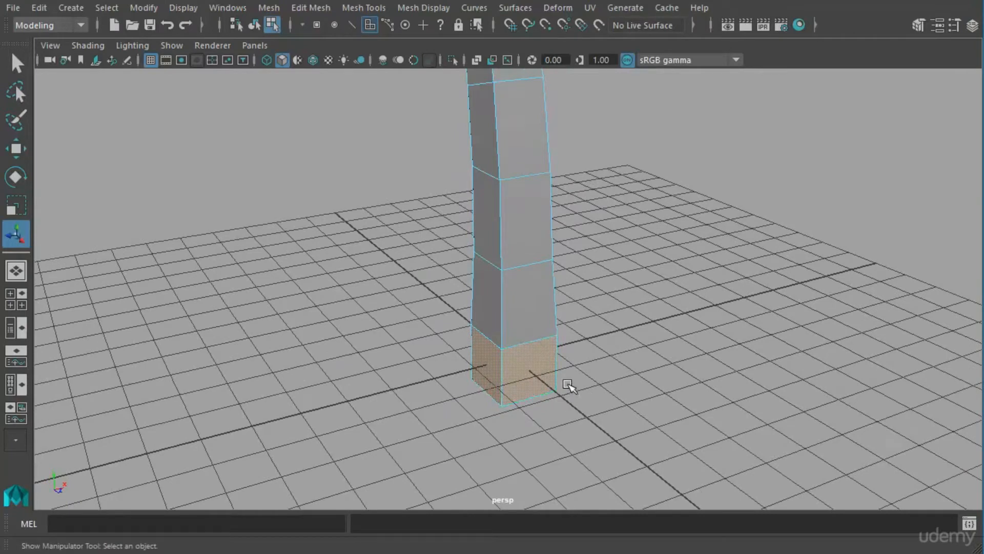
{"action": "right_click_drag", "start_coordinate": [549, 378], "coordinate": [549, 405], "text": "shift"}
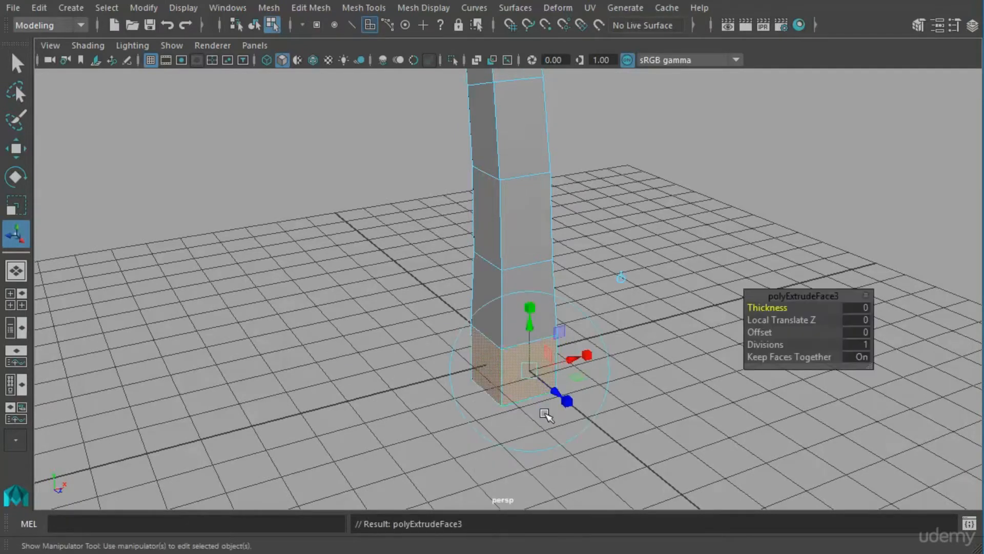
{"action": "left_click_drag", "start_coordinate": [557, 395], "coordinate": [617, 455]}
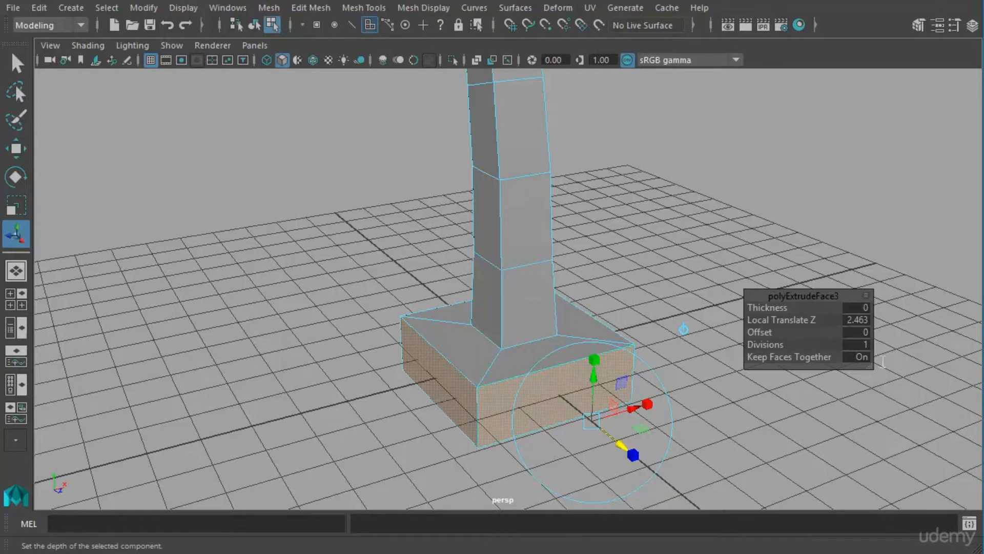
Turn off Keep Faces Together for the base extrusion to split it into four separate roots.
{"action": "left_click_drag", "start_coordinate": [831, 309], "coordinate": [799, 248]}
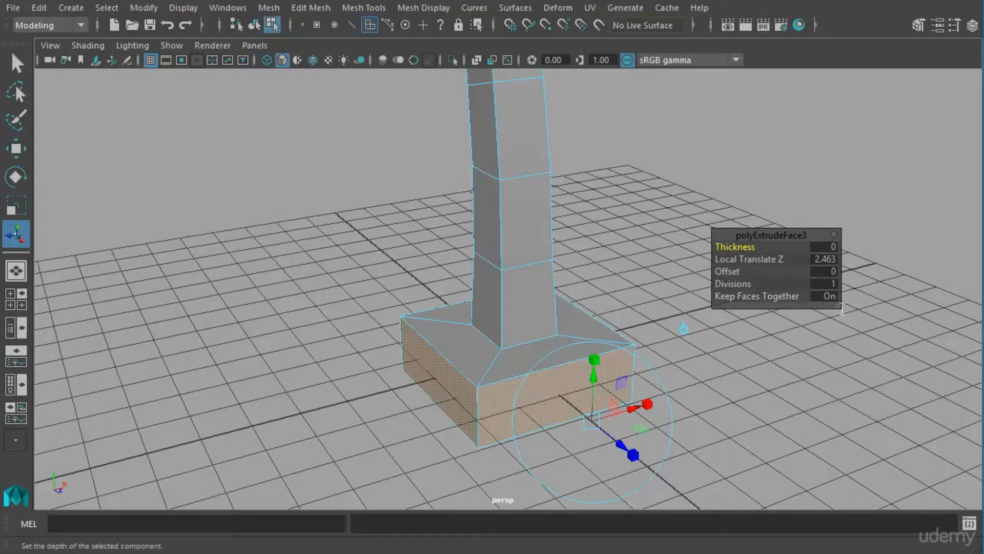
{"action": "left_click", "coordinate": [828, 296]}
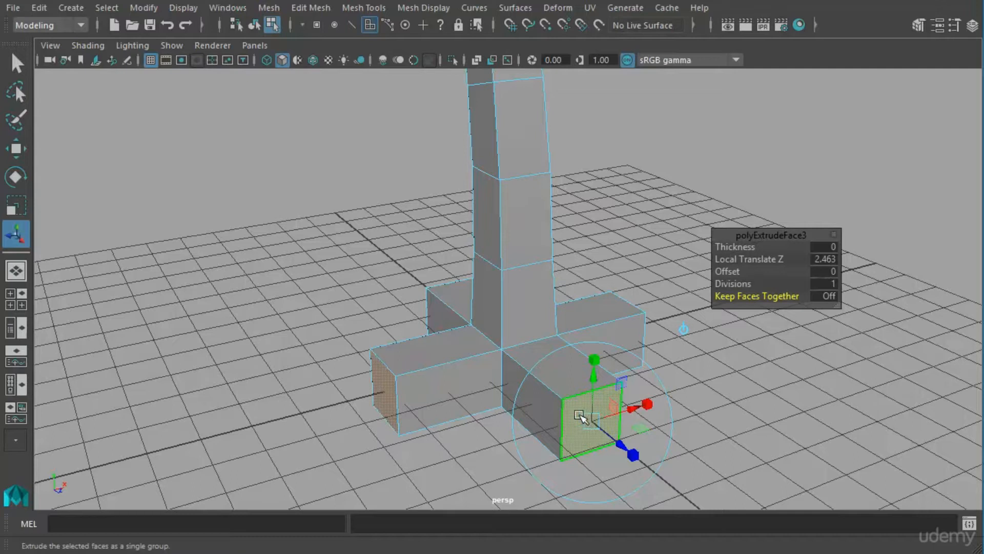
{"action": "left_click", "coordinate": [314, 12]}
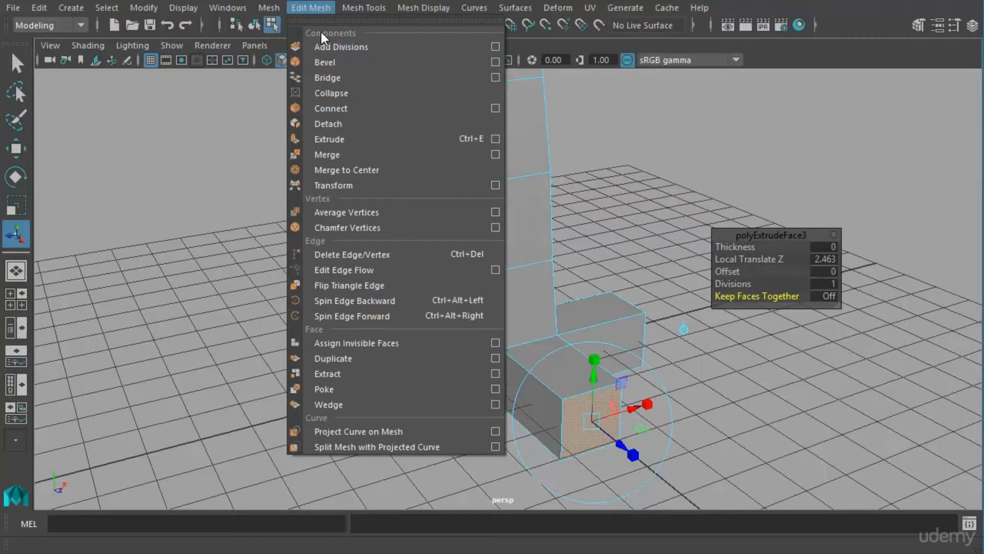
{"action": "left_click", "coordinate": [329, 139]}
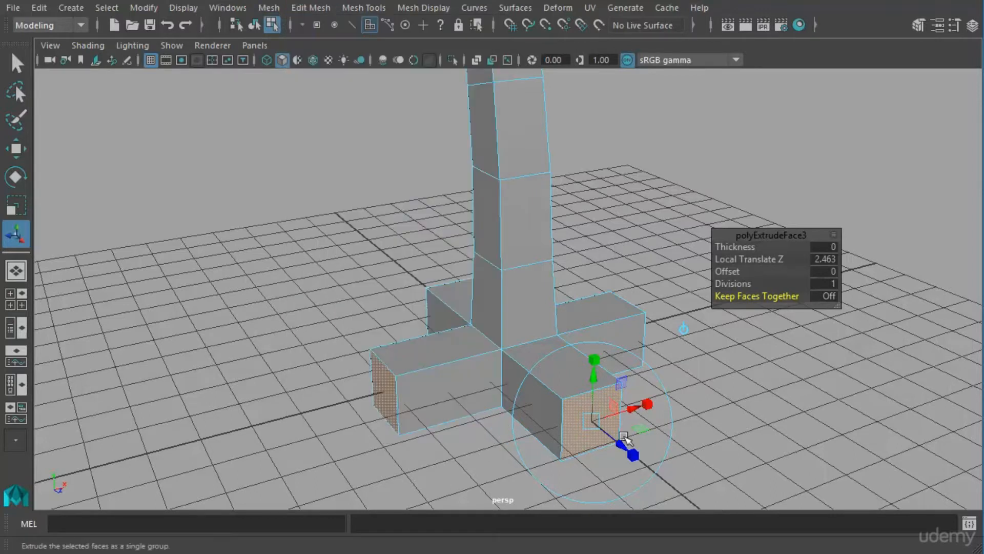
Scale the four root end faces smaller and lower them to taper the roots, undoing the last adjustment.
{"action": "left_click_drag", "start_coordinate": [611, 463], "coordinate": [677, 472], "text": "alt"}
{"action": "left_click_drag", "start_coordinate": [642, 423], "coordinate": [666, 392]}
{"action": "left_click_drag", "start_coordinate": [599, 366], "coordinate": [598, 378]}
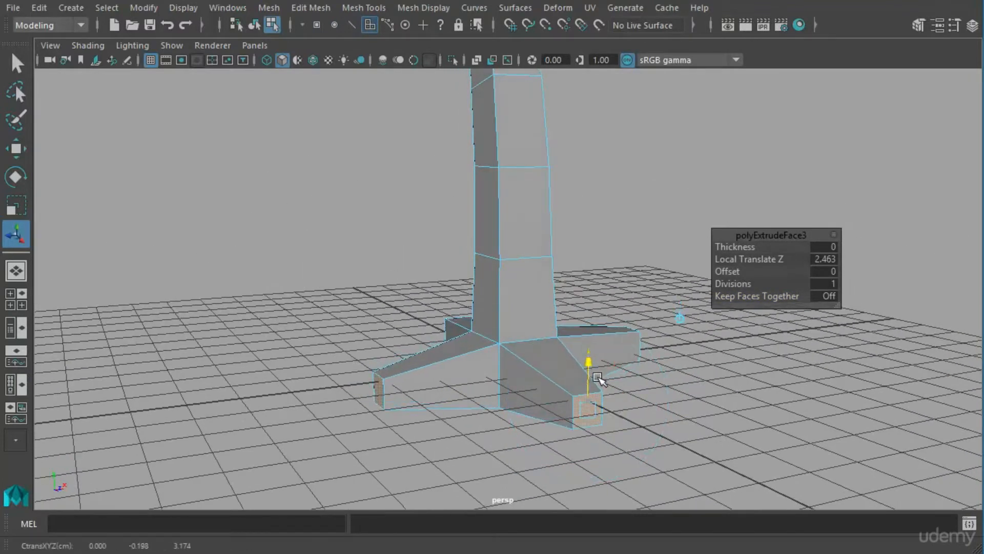
{"action": "key", "text": "ctrl+z"}
Return the mesh to object mode and examine the tapered roots from several sides.
{"action": "left_click_drag", "start_coordinate": [675, 339], "coordinate": [609, 368], "text": "alt"}
{"action": "left_click", "coordinate": [514, 315]}
{"action": "left_click_drag", "start_coordinate": [517, 329], "coordinate": [602, 363]}
{"action": "right_click_drag", "start_coordinate": [536, 294], "coordinate": [513, 393]}
{"action": "right_click_drag", "start_coordinate": [513, 393], "coordinate": [512, 392]}
{"action": "left_click_drag", "start_coordinate": [552, 379], "coordinate": [708, 352], "text": "alt"}
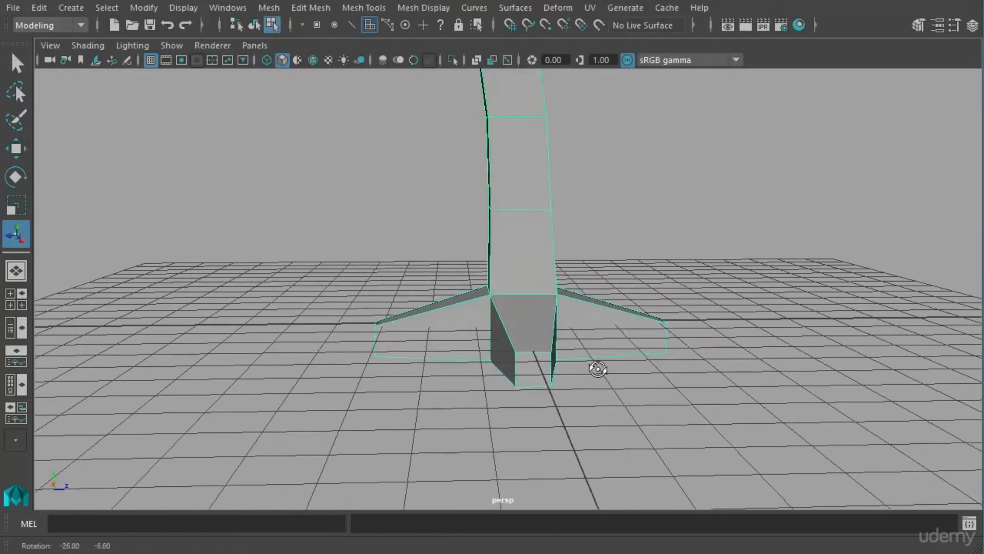
{"action": "left_click_drag", "start_coordinate": [645, 351], "coordinate": [669, 360], "text": "alt"}
{"action": "left_click_drag", "start_coordinate": [617, 386], "coordinate": [541, 330], "text": "alt"}
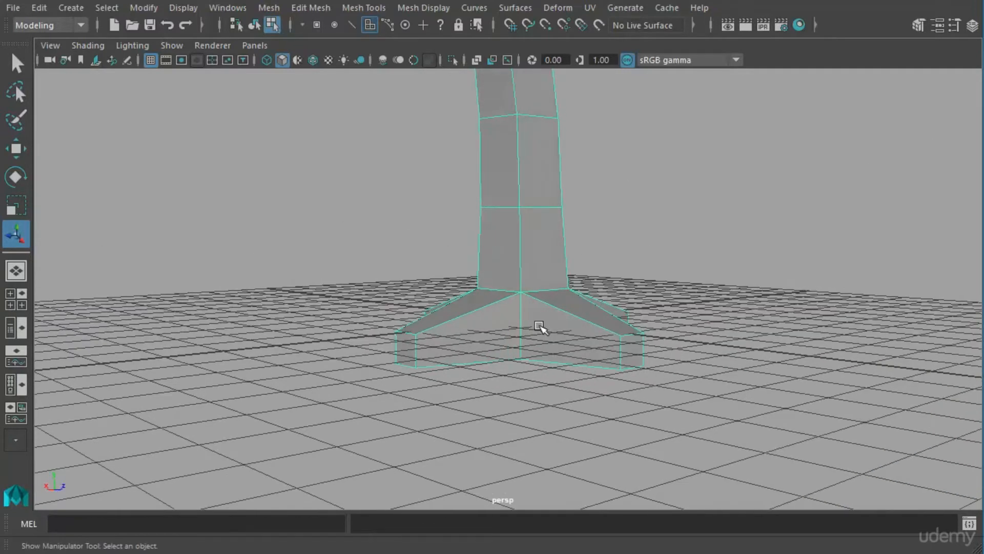
{"action": "key", "text": "w"}
{"action": "left_click_drag", "start_coordinate": [535, 264], "coordinate": [501, 310]}
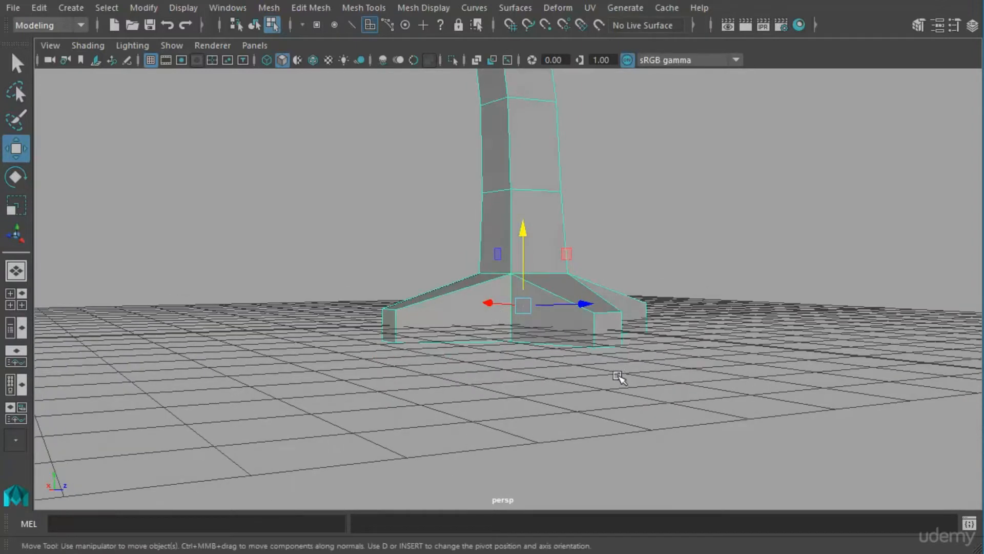
Lengthen one root by moving its end face outward, and scale that face down to taper the tip.
{"action": "left_click_drag", "start_coordinate": [591, 357], "coordinate": [641, 399], "text": "alt"}
{"action": "left_click_drag", "start_coordinate": [687, 421], "coordinate": [643, 366], "text": "alt"}
{"action": "right_click_drag", "start_coordinate": [640, 449], "coordinate": [655, 419]}
{"action": "middle_click_drag", "start_coordinate": [680, 420], "coordinate": [641, 360], "text": "alt"}
{"action": "left_click_drag", "start_coordinate": [641, 360], "coordinate": [604, 363], "text": "alt"}
{"action": "left_click", "coordinate": [605, 365]}
{"action": "left_click_drag", "start_coordinate": [613, 407], "coordinate": [492, 339], "text": "alt"}
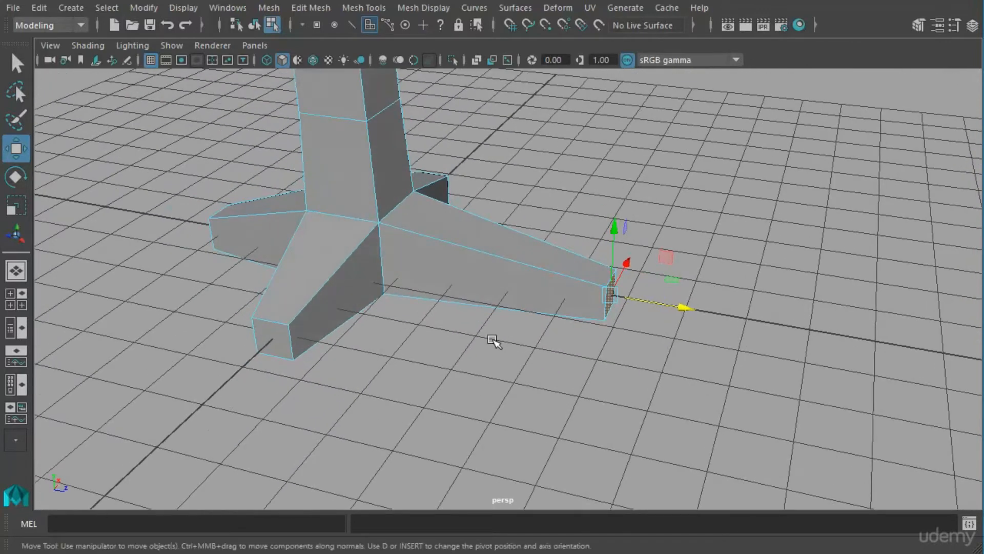
{"action": "key", "text": "r"}
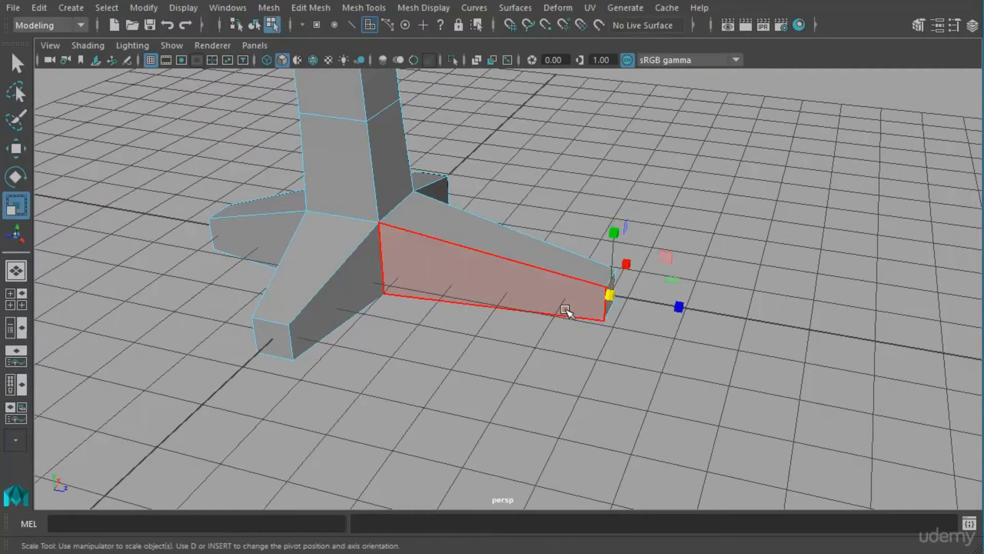
{"action": "left_click_drag", "start_coordinate": [640, 306], "coordinate": [532, 283]}
Insert an edge loop around the middle of the lengthened root and shift the loop to bend the root.
{"action": "right_click_drag", "start_coordinate": [518, 270], "coordinate": [532, 255]}
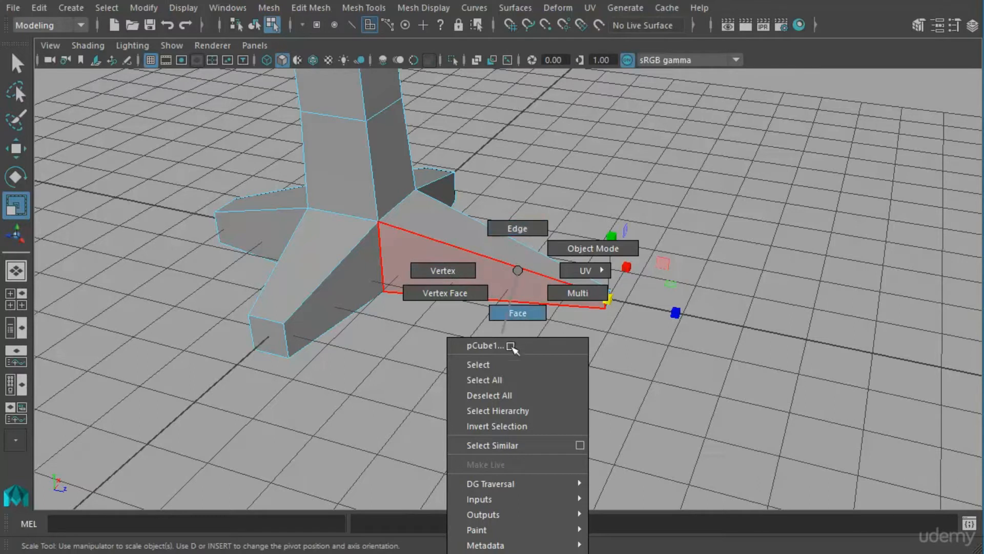
{"action": "right_click_drag", "start_coordinate": [511, 347], "coordinate": [507, 354]}
{"action": "right_click_drag", "start_coordinate": [478, 247], "coordinate": [374, 252], "text": "shift"}
{"action": "left_click_drag", "start_coordinate": [343, 272], "coordinate": [476, 313], "text": "alt"}
{"action": "key", "text": "w"}
{"action": "key", "text": "e"}
{"action": "key", "text": "w"}
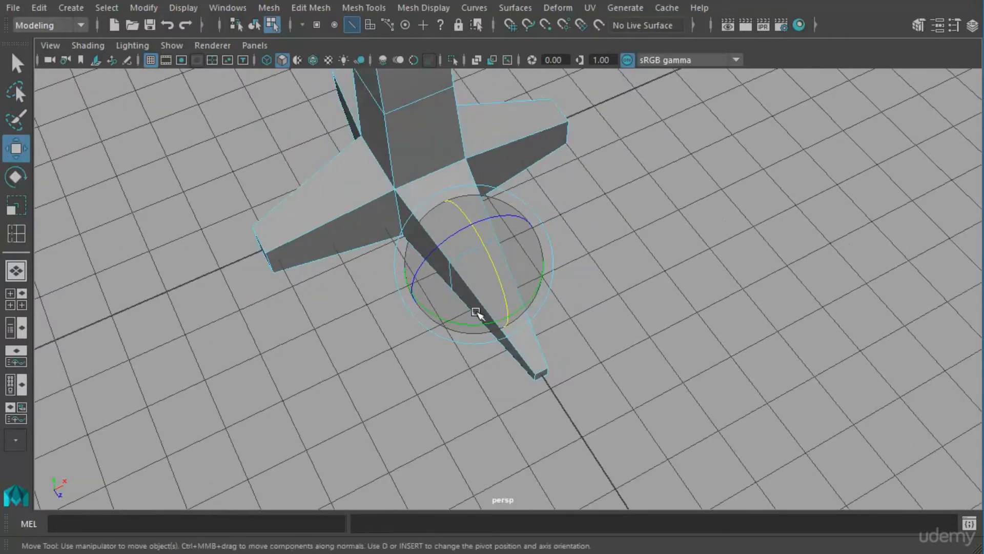
{"action": "left_click_drag", "start_coordinate": [512, 276], "coordinate": [545, 271], "text": "alt"}
Move the vertical corner edges between neighbouring roots to reshape the base of the trunk.
{"action": "left_click", "coordinate": [528, 276]}
{"action": "left_click_drag", "start_coordinate": [523, 314], "coordinate": [507, 297], "text": "alt"}
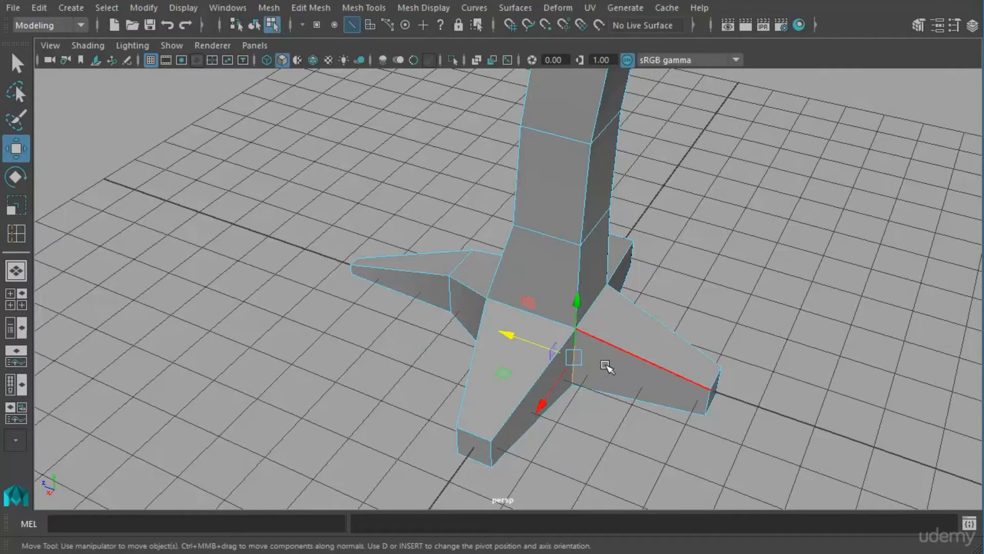
{"action": "left_click_drag", "start_coordinate": [540, 353], "coordinate": [426, 370]}
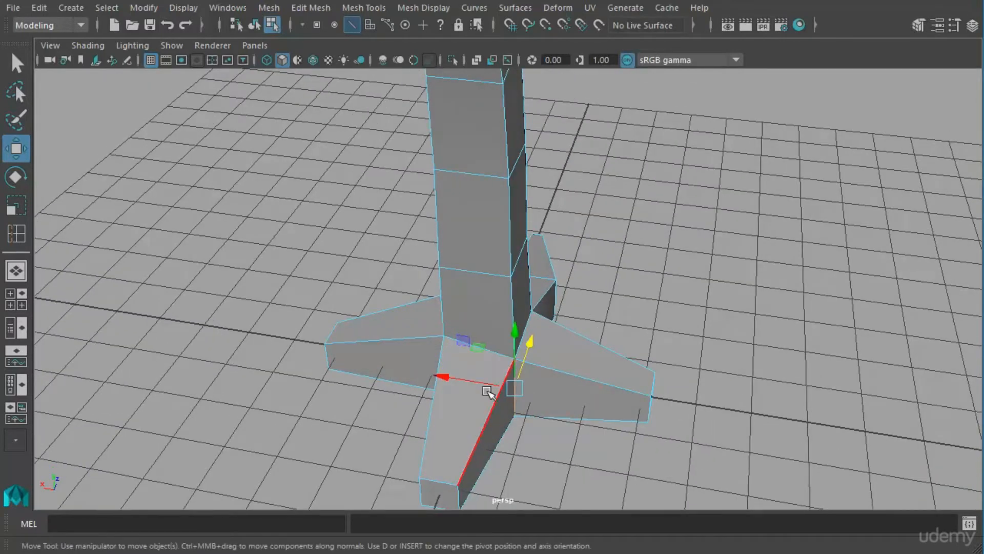
{"action": "left_click_drag", "start_coordinate": [481, 384], "coordinate": [498, 399]}
{"action": "left_click_drag", "start_coordinate": [556, 404], "coordinate": [488, 409], "text": "alt"}
{"action": "left_click_drag", "start_coordinate": [540, 370], "coordinate": [597, 340]}
Switch to vertex editing and move trunk vertices just above the roots to make the trunk less regular.
{"action": "right_click_drag", "start_coordinate": [515, 275], "coordinate": [444, 286]}
{"action": "left_click", "coordinate": [532, 260]}
{"action": "left_click_drag", "start_coordinate": [532, 272], "coordinate": [476, 307], "text": "alt"}
{"action": "middle_click_drag", "start_coordinate": [587, 287], "coordinate": [600, 338], "text": "alt"}
{"action": "left_click_drag", "start_coordinate": [556, 336], "coordinate": [468, 328], "text": "alt"}
{"action": "middle_click_drag", "start_coordinate": [596, 328], "coordinate": [597, 306], "text": "alt"}
{"action": "left_click_drag", "start_coordinate": [598, 306], "coordinate": [525, 292], "text": "alt"}
{"action": "middle_click_drag", "start_coordinate": [525, 292], "coordinate": [589, 267], "text": "alt"}
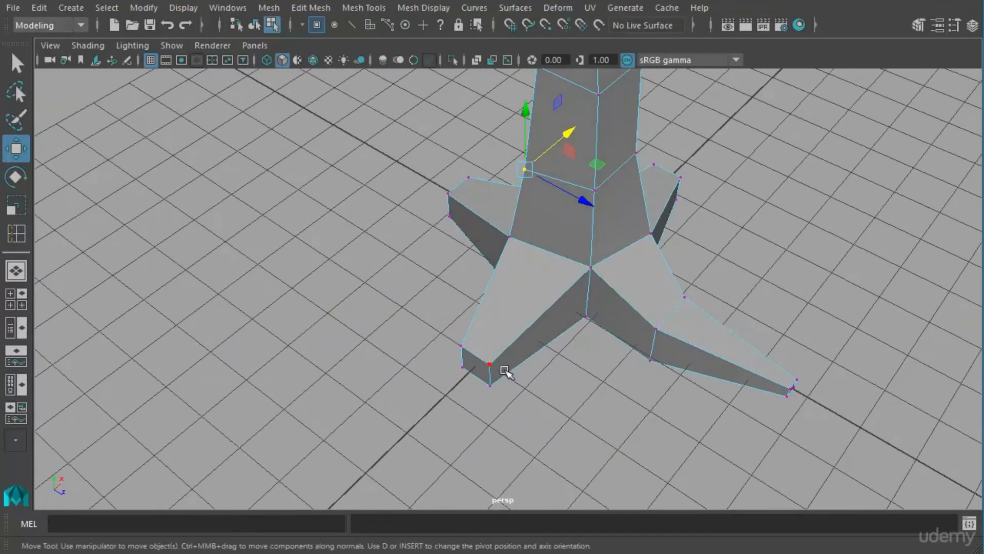
Add an edge loop across the second root and pull its end face outward to lengthen and reshape the tip.
{"action": "right_click_drag", "start_coordinate": [496, 378], "coordinate": [479, 405]}
{"action": "left_click", "coordinate": [482, 373]}
{"action": "left_click_drag", "start_coordinate": [481, 374], "coordinate": [567, 325], "text": "alt"}
{"action": "right_click_drag", "start_coordinate": [549, 309], "coordinate": [561, 338], "text": "shift"}
{"action": "left_click_drag", "start_coordinate": [561, 339], "coordinate": [601, 321], "text": "alt"}
{"action": "key", "text": "e"}
{"action": "key", "text": "r"}
{"action": "key", "text": "w"}
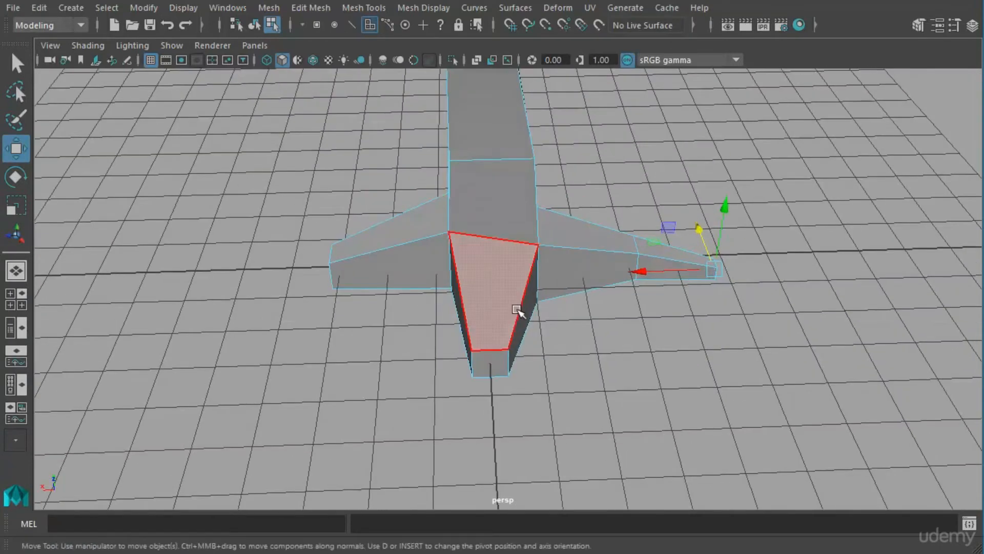
Insert an edge loop around the middle of the third root and move the loop to bend that root.
{"action": "mouse_move", "coordinate": [521, 316]}
{"action": "left_mouse_down", "text": "alt"}
{"action": "mouse_move", "coordinate": [523, 307]}
{"action": "mouse_move", "coordinate": [525, 352]}
{"action": "mouse_move", "coordinate": [528, 333]}
{"action": "left_mouse_up", "text": "alt"}
{"action": "left_click", "coordinate": [587, 356]}
{"action": "left_click_drag", "start_coordinate": [587, 356], "coordinate": [623, 331], "text": "alt"}
{"action": "right_click_drag", "start_coordinate": [536, 261], "coordinate": [547, 319]}
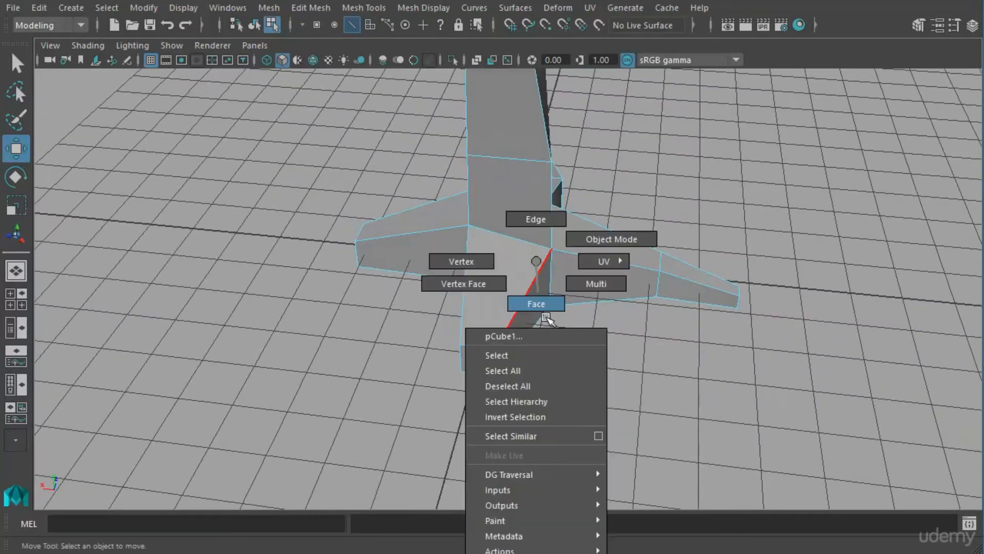
{"action": "right_click_drag", "start_coordinate": [523, 373], "coordinate": [522, 366]}
{"action": "right_click_drag", "start_coordinate": [517, 264], "coordinate": [436, 284], "text": "shift"}
{"action": "left_click_drag", "start_coordinate": [487, 314], "coordinate": [498, 335], "text": "alt"}
{"action": "left_click", "coordinate": [520, 320]}
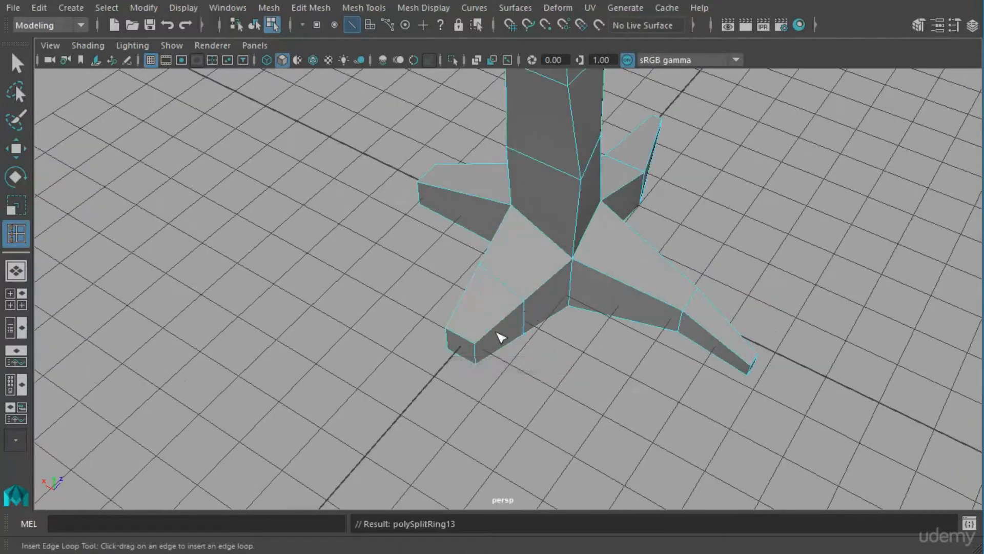
{"action": "left_click_drag", "start_coordinate": [500, 337], "coordinate": [578, 334], "text": "alt"}
{"action": "key", "text": "w"}
{"action": "left_click_drag", "start_coordinate": [471, 323], "coordinate": [620, 288]}
Insert an edge loop near the end of the remaining uncut root and reposition its outer section.
{"action": "right_click", "coordinate": [566, 337]}
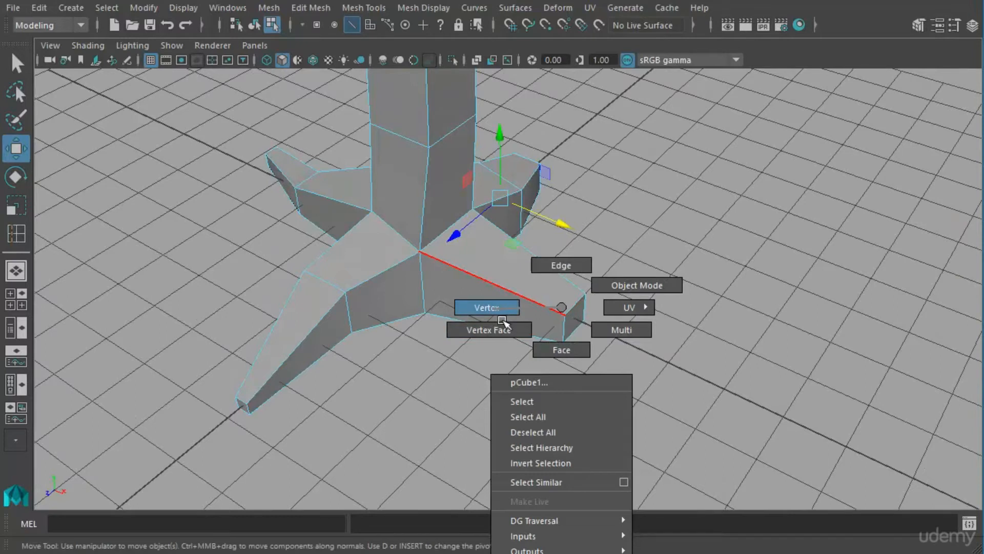
{"action": "left_click", "coordinate": [562, 402]}
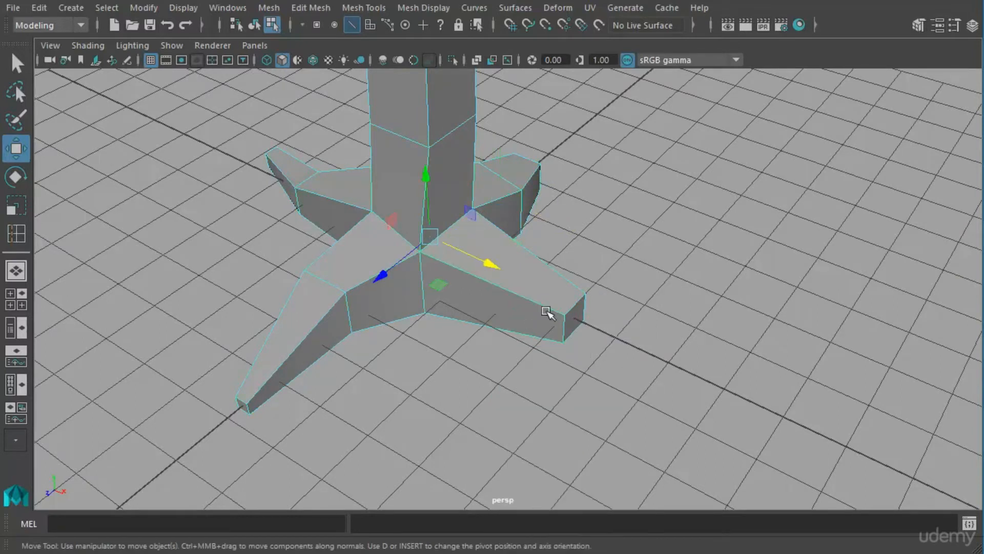
{"action": "right_click", "coordinate": [522, 273], "text": "shift"}
{"action": "left_click", "coordinate": [448, 296]}
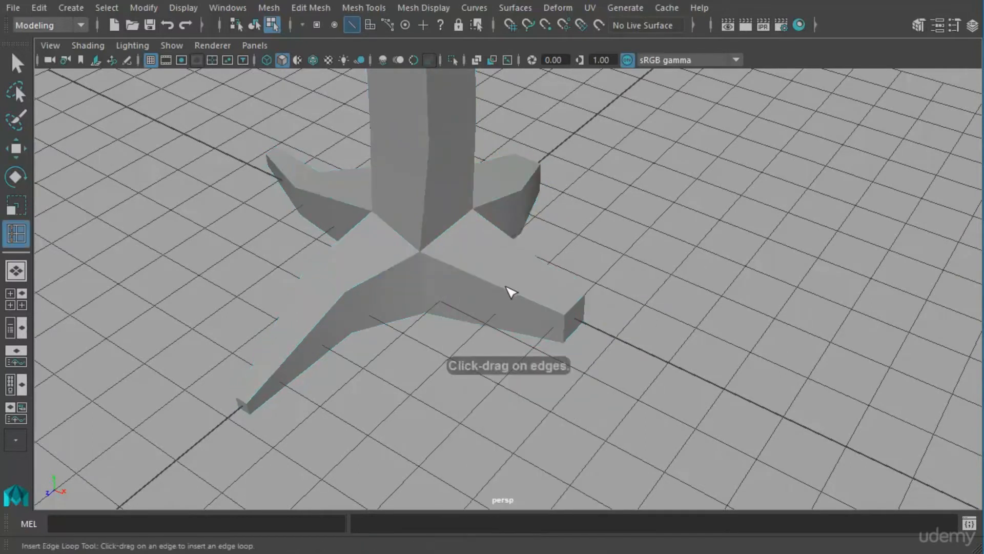
{"action": "left_click_drag", "start_coordinate": [549, 318], "coordinate": [561, 356], "text": "alt"}
{"action": "key", "text": "w"}
{"action": "key", "text": "r"}
{"action": "key", "text": "w"}
{"action": "right_click_drag", "start_coordinate": [553, 353], "coordinate": [549, 380]}
Extend the fourth root's end sideways and rotate and scale its end face into a narrow, bent tip.
{"action": "left_click_drag", "start_coordinate": [549, 380], "coordinate": [512, 328], "text": "alt"}
{"action": "key", "text": "e"}
{"action": "key", "text": "r"}
{"action": "key", "text": "w"}
{"action": "middle_click_drag", "start_coordinate": [494, 323], "coordinate": [536, 326]}
{"action": "left_click_drag", "start_coordinate": [552, 345], "coordinate": [533, 400], "text": "alt"}
{"action": "key", "text": "e"}
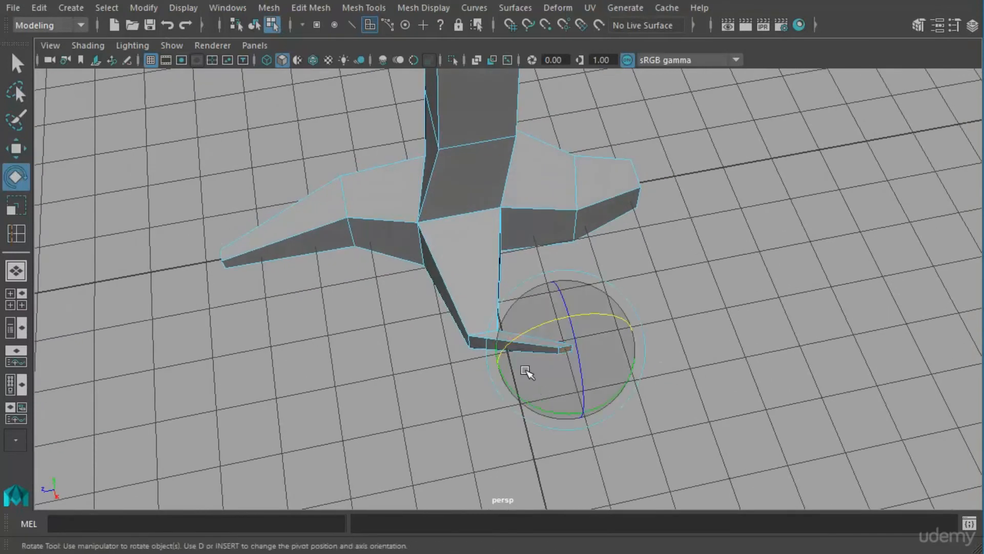
{"action": "key", "text": "w"}
{"action": "middle_click_drag", "start_coordinate": [569, 374], "coordinate": [593, 401]}
{"action": "left_click_drag", "start_coordinate": [608, 429], "coordinate": [584, 291], "text": "alt"}
Preview the tree smoothed, compare it with the cage display, and examine the roots before restoring the unsmoothed mesh.
{"action": "right_click_drag", "start_coordinate": [573, 277], "coordinate": [537, 373]}
{"action": "left_click_drag", "start_coordinate": [538, 373], "coordinate": [503, 323], "text": "alt"}
{"action": "key", "text": "3"}
{"action": "left_click", "coordinate": [600, 312]}
{"action": "left_click_drag", "start_coordinate": [599, 312], "coordinate": [490, 328], "text": "alt"}
{"action": "middle_click_drag", "start_coordinate": [489, 327], "coordinate": [474, 304], "text": "alt"}
{"action": "left_click_drag", "start_coordinate": [503, 283], "coordinate": [551, 281], "text": "alt"}
{"action": "right_click_drag", "start_coordinate": [462, 313], "coordinate": [610, 338], "text": "alt"}
{"action": "middle_click_drag", "start_coordinate": [612, 343], "coordinate": [656, 188], "text": "alt"}
{"action": "left_click_drag", "start_coordinate": [536, 318], "coordinate": [477, 339], "text": "alt"}
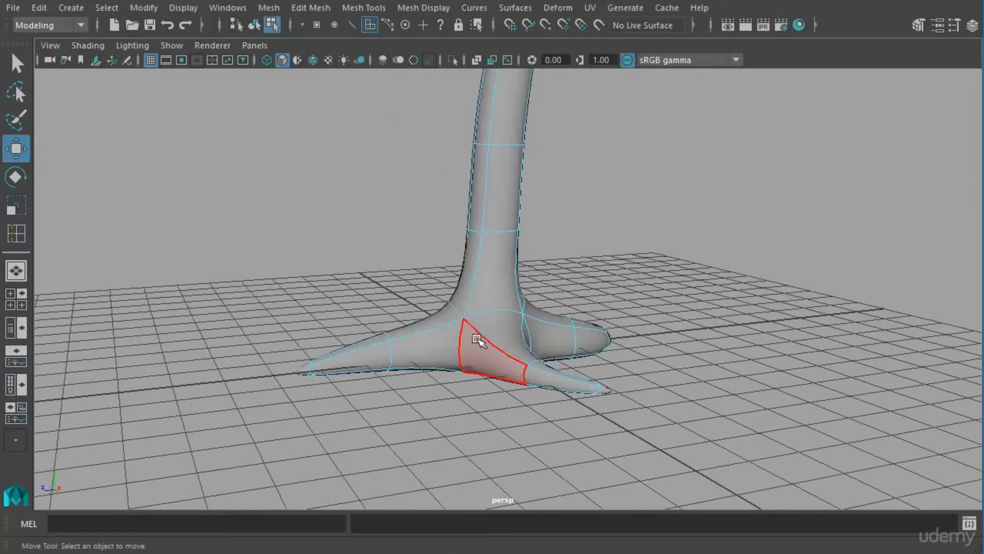
{"action": "key", "text": "2"}
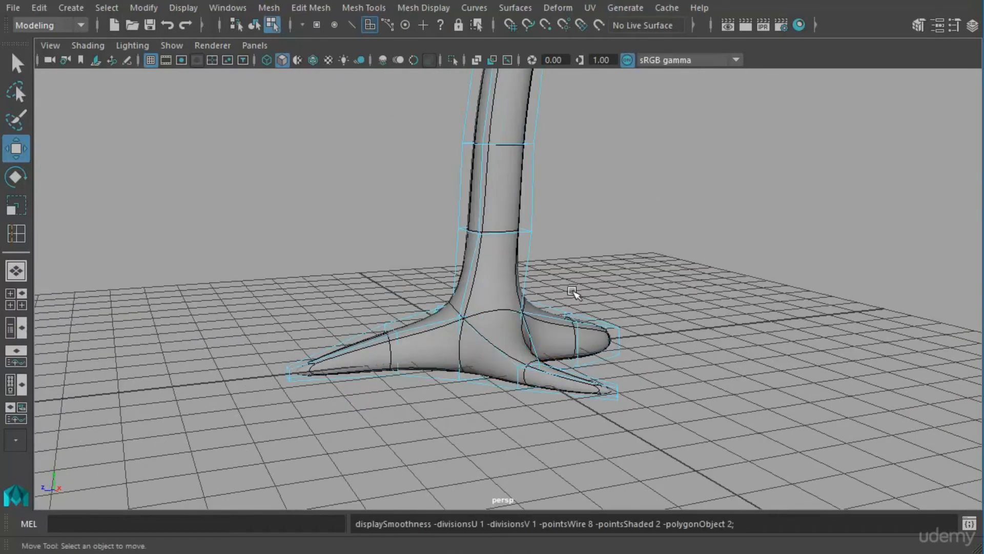
{"action": "key", "text": "1"}
Switch to edge editing and adjust the height of the upper edge along the third root.
{"action": "left_click_drag", "start_coordinate": [584, 320], "coordinate": [487, 318], "text": "alt"}
{"action": "right_click_drag", "start_coordinate": [460, 320], "coordinate": [452, 264]}
{"action": "left_click", "coordinate": [461, 321]}
{"action": "left_click_drag", "start_coordinate": [460, 321], "coordinate": [519, 273], "text": "alt"}
{"action": "left_click_drag", "start_coordinate": [595, 310], "coordinate": [538, 344], "text": "alt"}
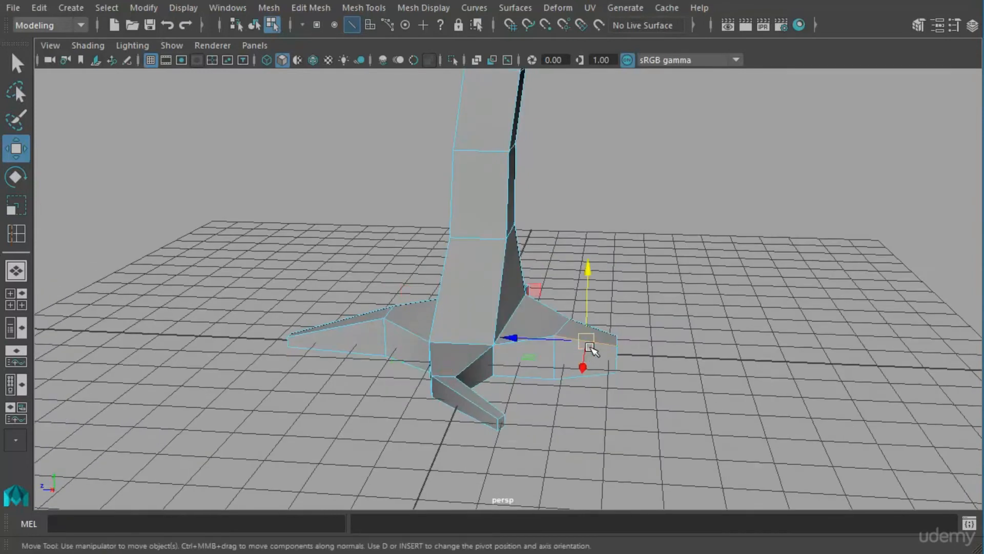
Switch to vertex editing and lower the upper vertices at the third root's tip so the root slopes down.
{"action": "key", "text": "F9"}
{"action": "left_click", "coordinate": [555, 336]}
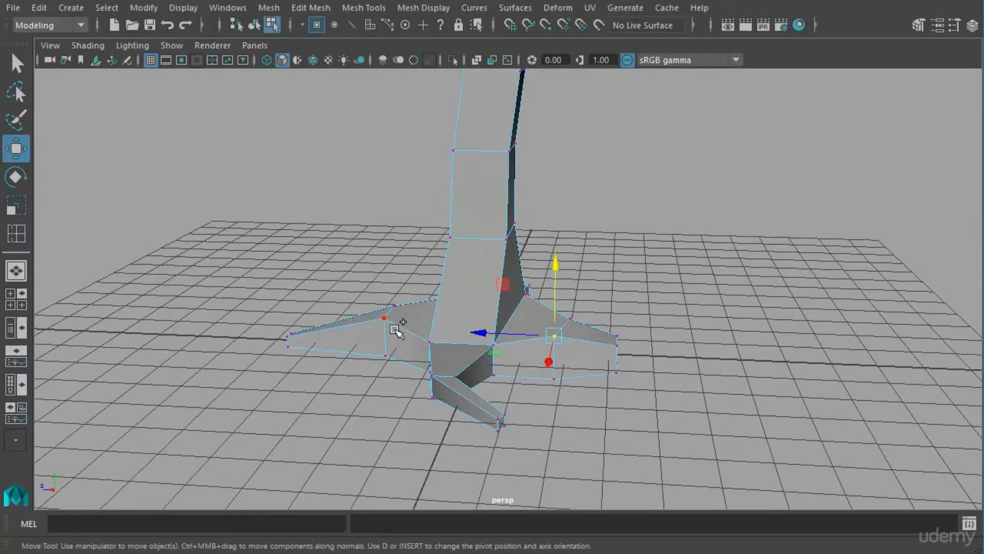
{"action": "left_click_drag", "start_coordinate": [472, 345], "coordinate": [610, 365], "text": "alt"}
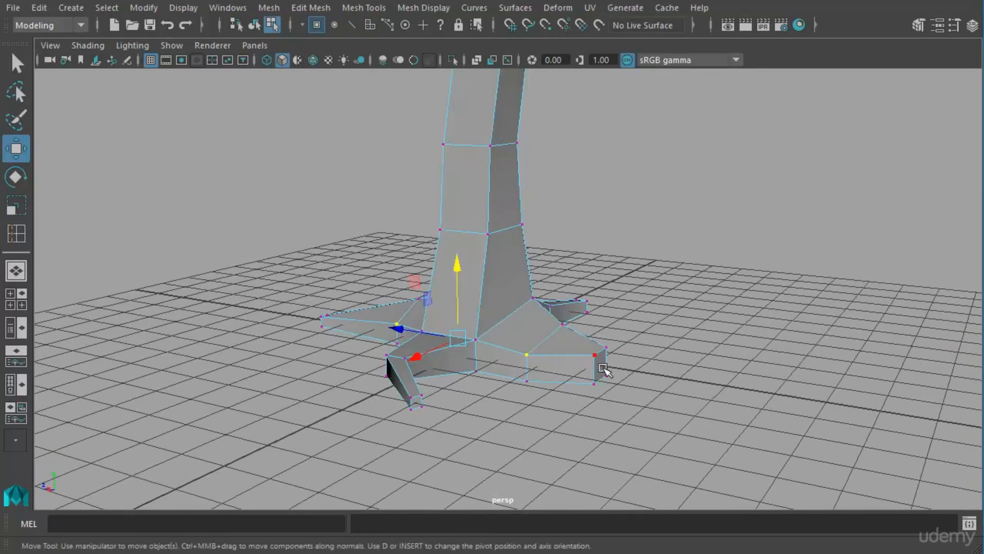
{"action": "middle_click_drag", "start_coordinate": [608, 324], "coordinate": [603, 326]}
{"action": "left_click", "coordinate": [649, 358]}
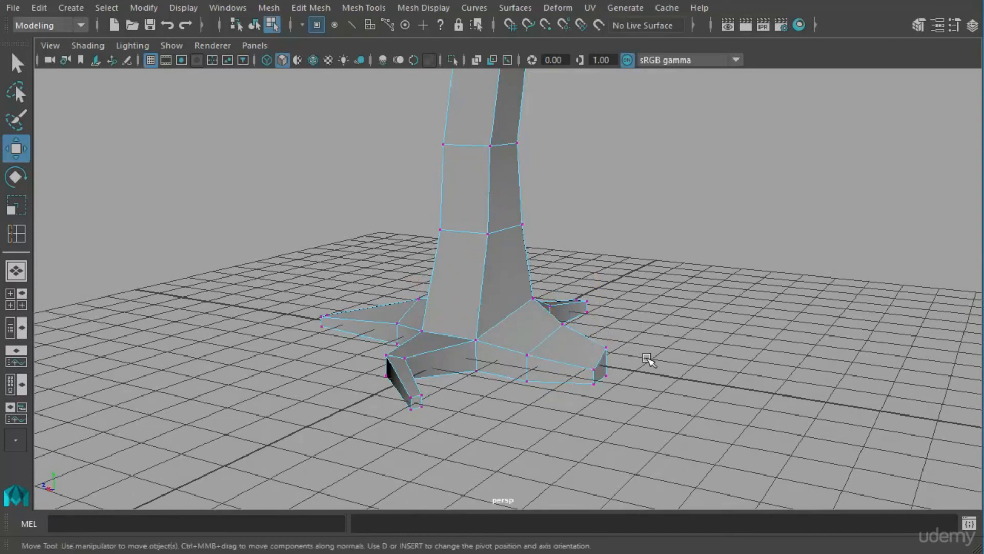
{"action": "left_click", "coordinate": [614, 354]}
{"action": "left_click_drag", "start_coordinate": [616, 303], "coordinate": [617, 311]}
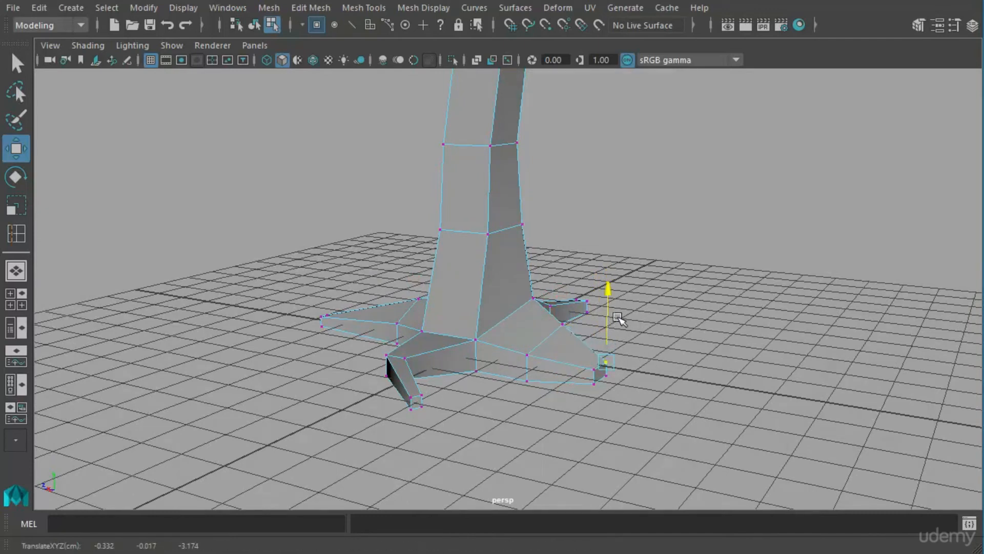
{"action": "left_click_drag", "start_coordinate": [558, 337], "coordinate": [538, 351], "text": "alt"}
{"action": "left_click_drag", "start_coordinate": [426, 353], "coordinate": [531, 316], "text": "alt"}
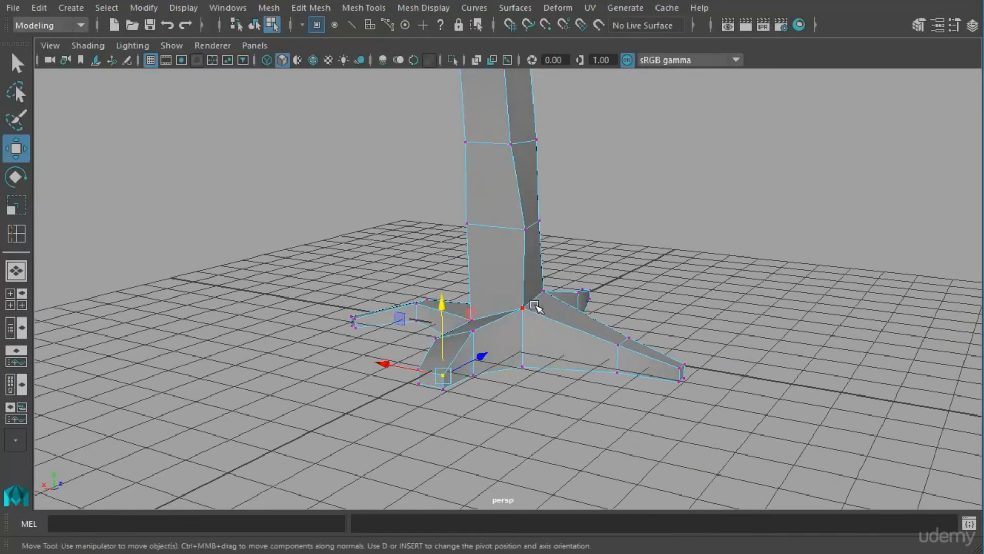
Return the tree to object mode, display it smoothed, and inspect the finished roots from several sides.
{"action": "right_click_drag", "start_coordinate": [523, 294], "coordinate": [516, 353]}
{"action": "right_click_drag", "start_coordinate": [507, 397], "coordinate": [507, 397]}
{"action": "left_click_drag", "start_coordinate": [549, 286], "coordinate": [695, 272], "text": "alt"}
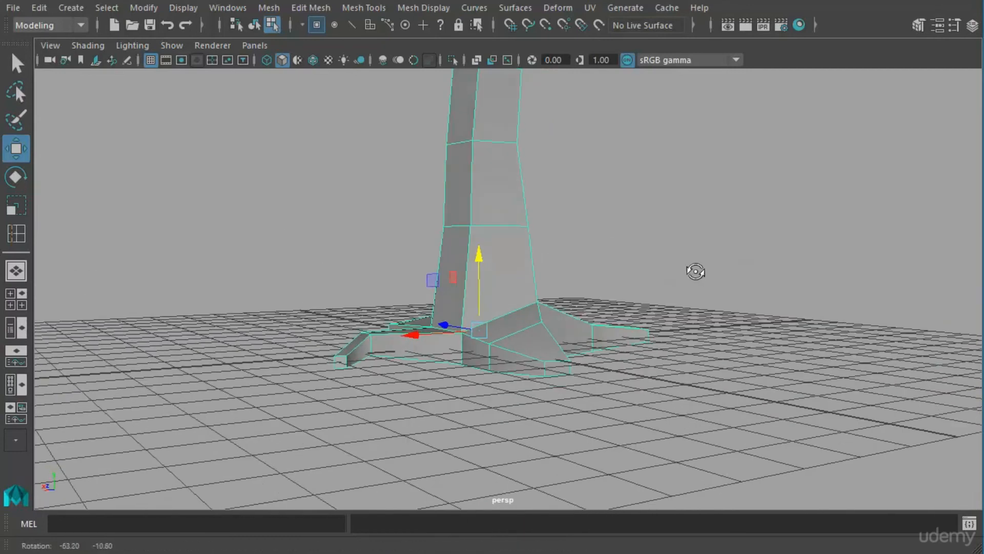
{"action": "left_click_drag", "start_coordinate": [582, 301], "coordinate": [836, 308], "text": "alt"}
{"action": "left_click_drag", "start_coordinate": [632, 301], "coordinate": [492, 313], "text": "alt"}
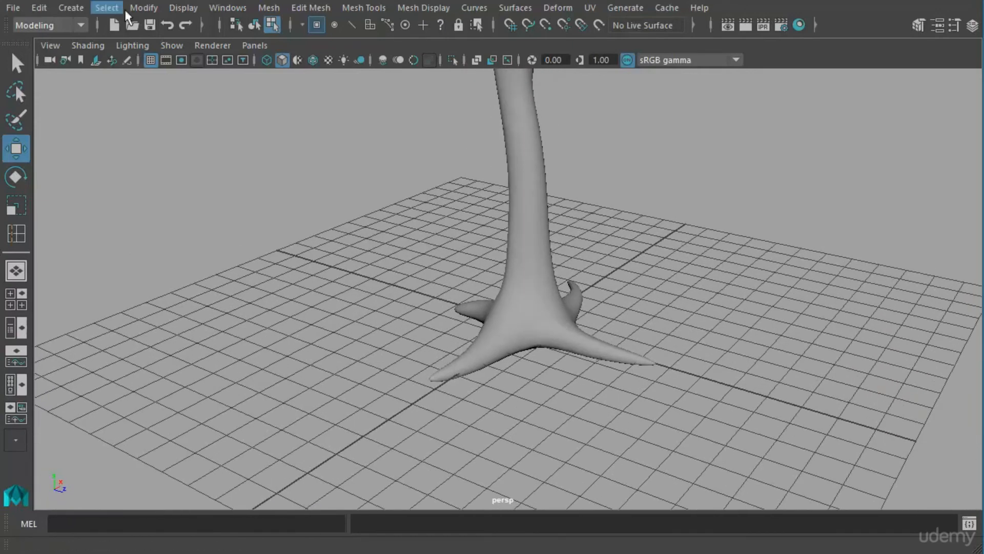
Create a polygon plane at the tree's base and scale it up into a large ground surface.
{"action": "left_click", "coordinate": [85, 10]}
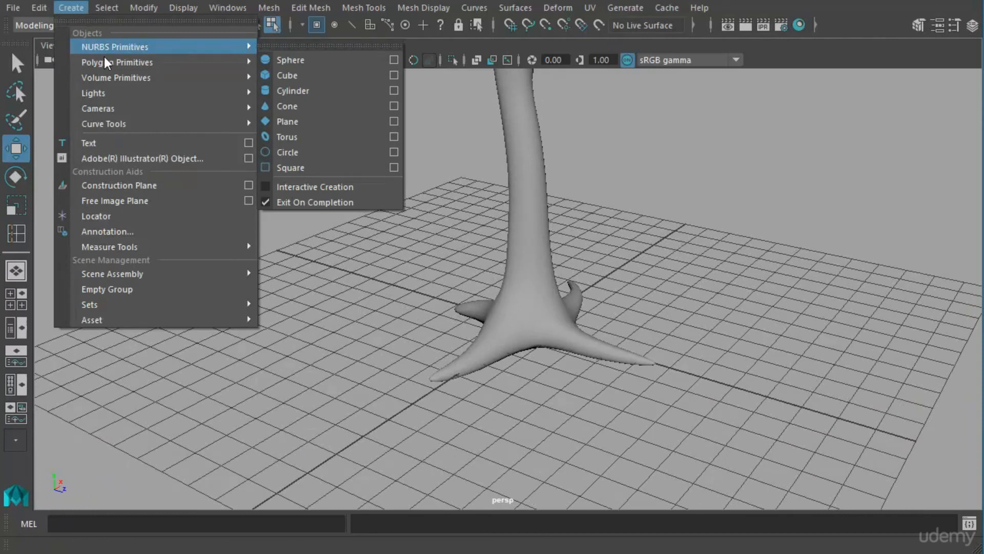
{"action": "mouse_move", "coordinate": [106, 62]}
{"action": "left_click", "coordinate": [285, 137]}
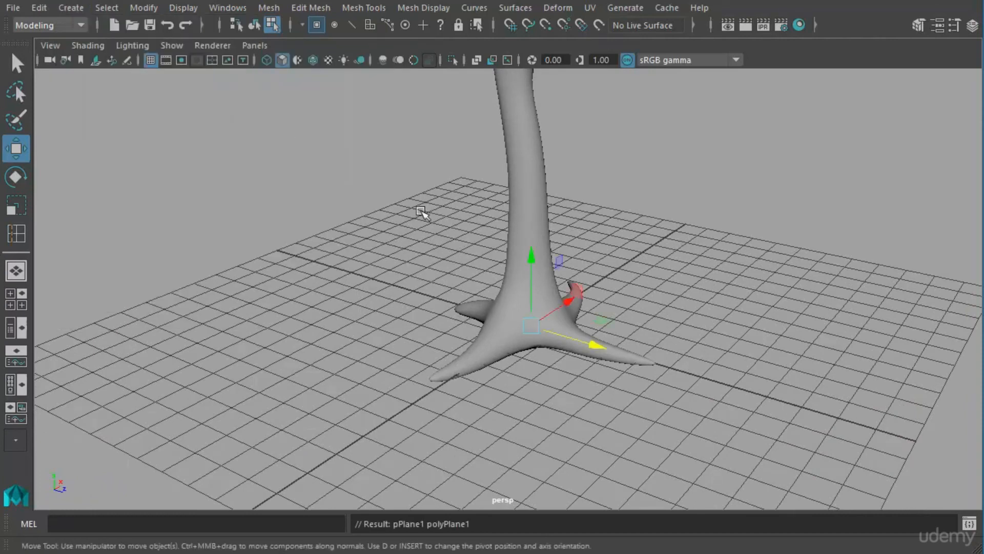
{"action": "left_click_drag", "start_coordinate": [538, 336], "coordinate": [866, 336]}
{"action": "left_click_drag", "start_coordinate": [815, 297], "coordinate": [723, 259], "text": "alt"}
{"action": "left_click", "coordinate": [693, 199]}
{"action": "left_click_drag", "start_coordinate": [693, 199], "coordinate": [528, 246], "text": "alt"}
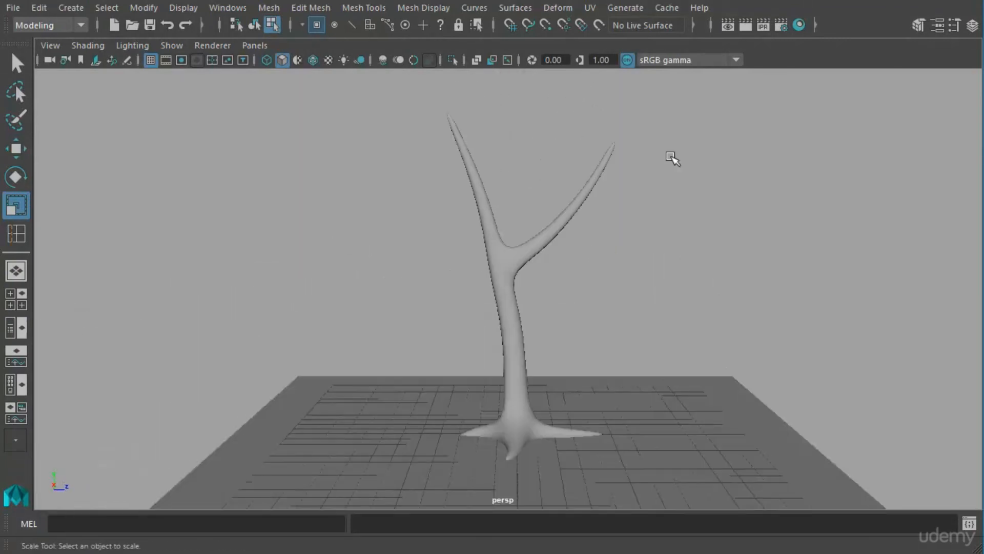